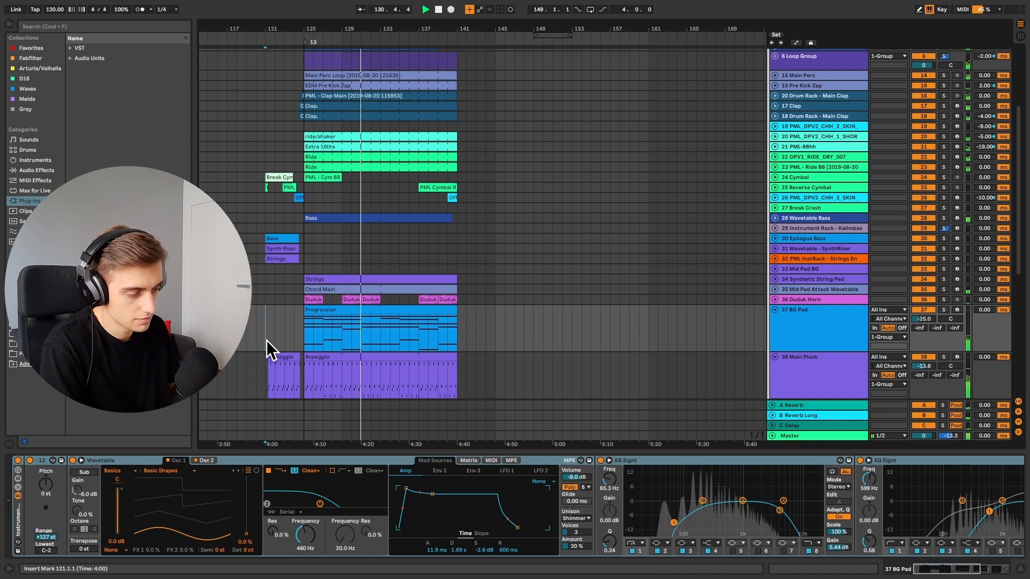
# Step: Expand the Synthetic String Pad track, open the BG Pad's Progression clip in the note editor, and stop playback
pyautogui.scroll(-4, 340, 294)
pyautogui.scroll(-1, 399, 273)
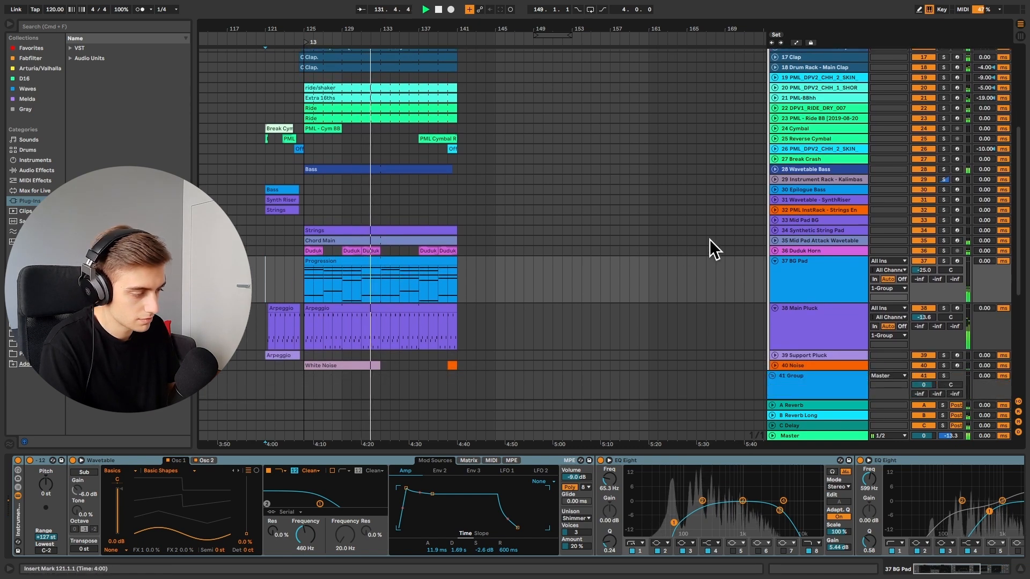
pyautogui.click(774, 230)
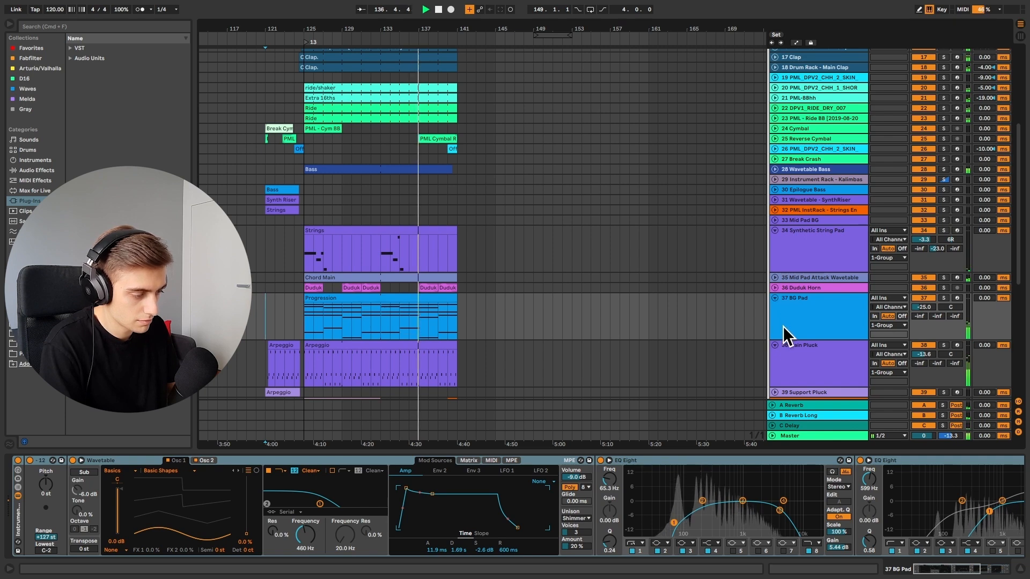
pyautogui.click(438, 298)
pyautogui.doubleClick(440, 298)
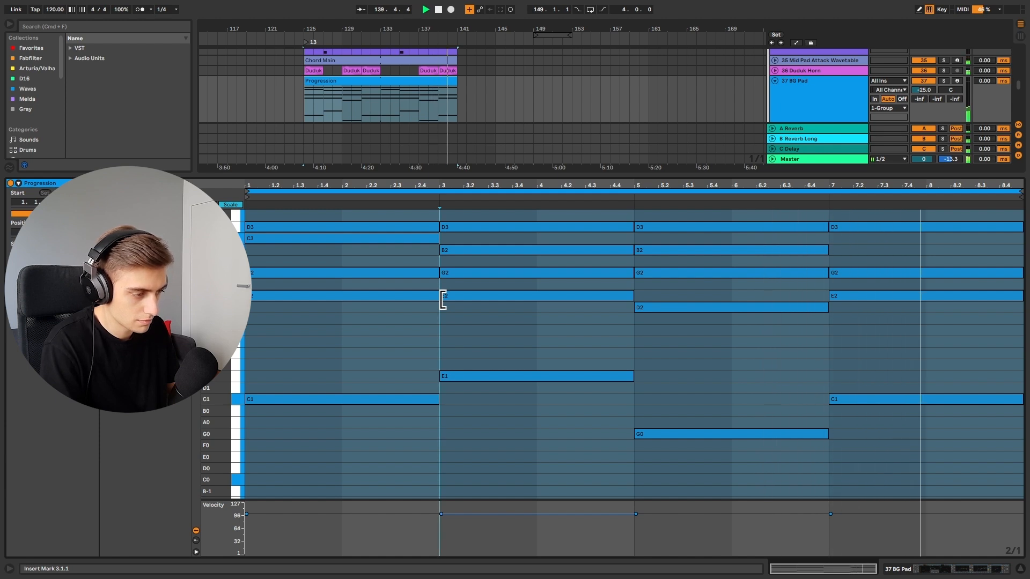
pyautogui.press('space')
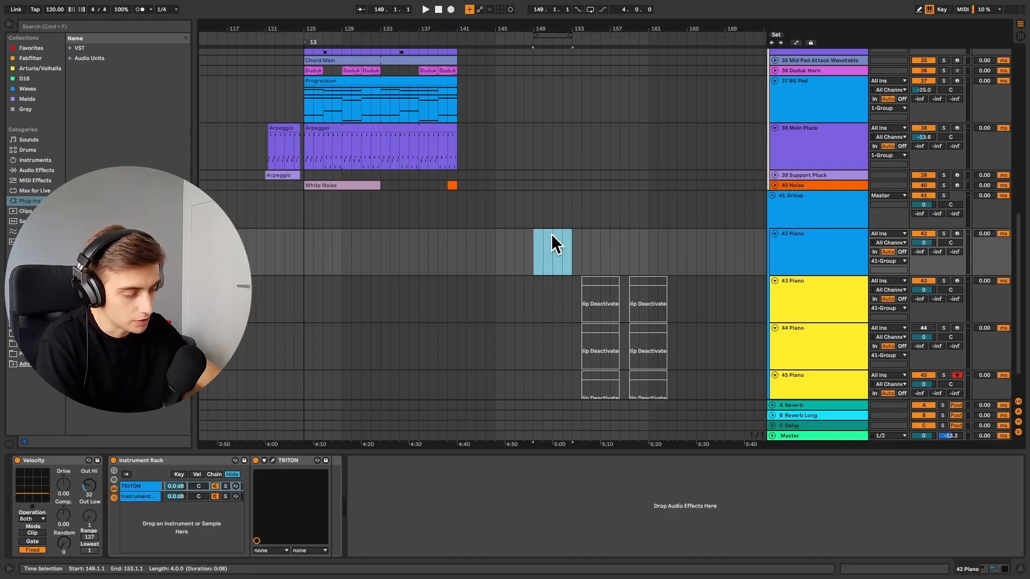
# Step: Open the empty clip on the 42 Piano track and display all chromatic notes instead of only the scale notes
pyautogui.doubleClick(551, 234)
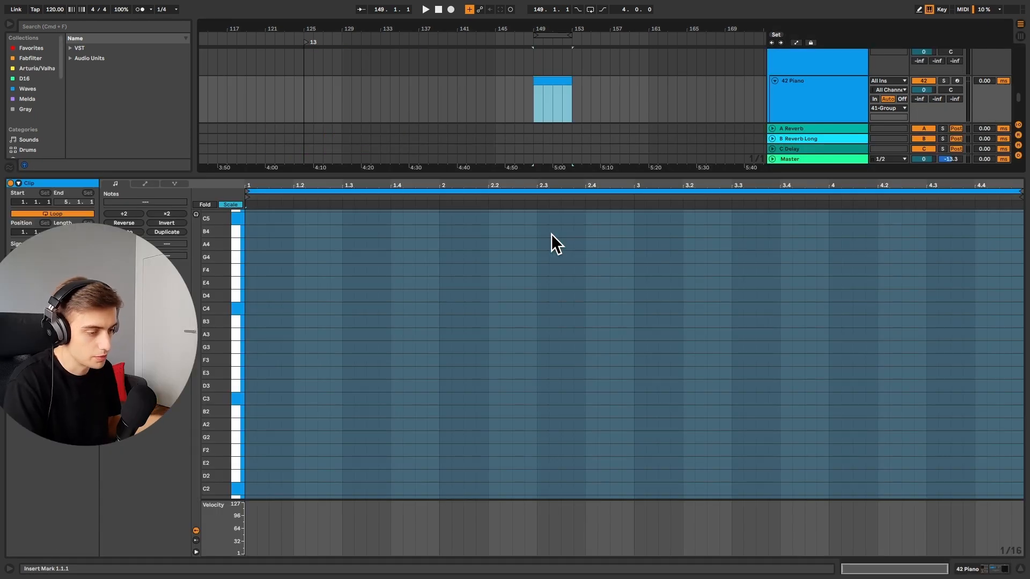
pyautogui.click(238, 204)
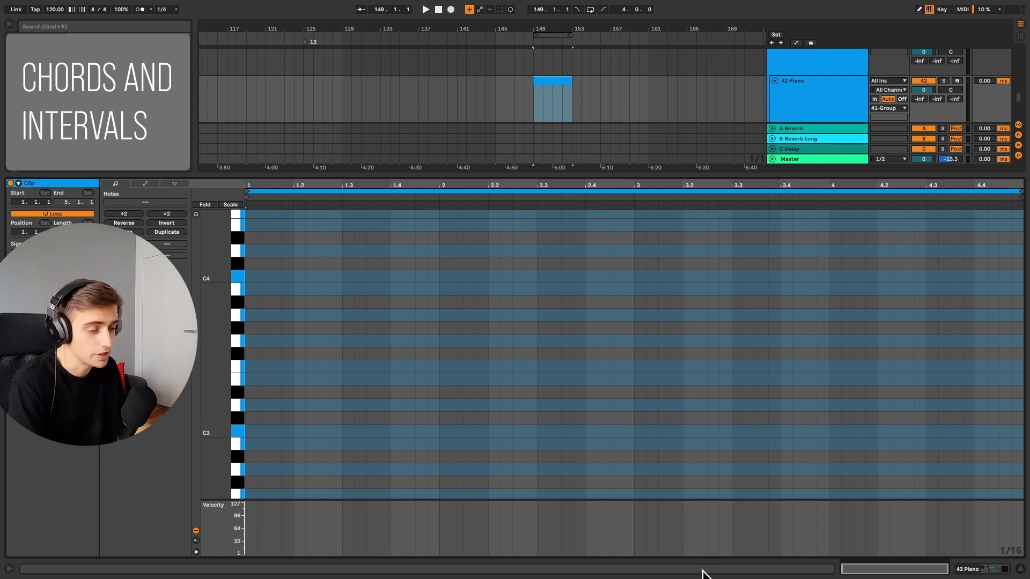
pyautogui.click(255, 432)
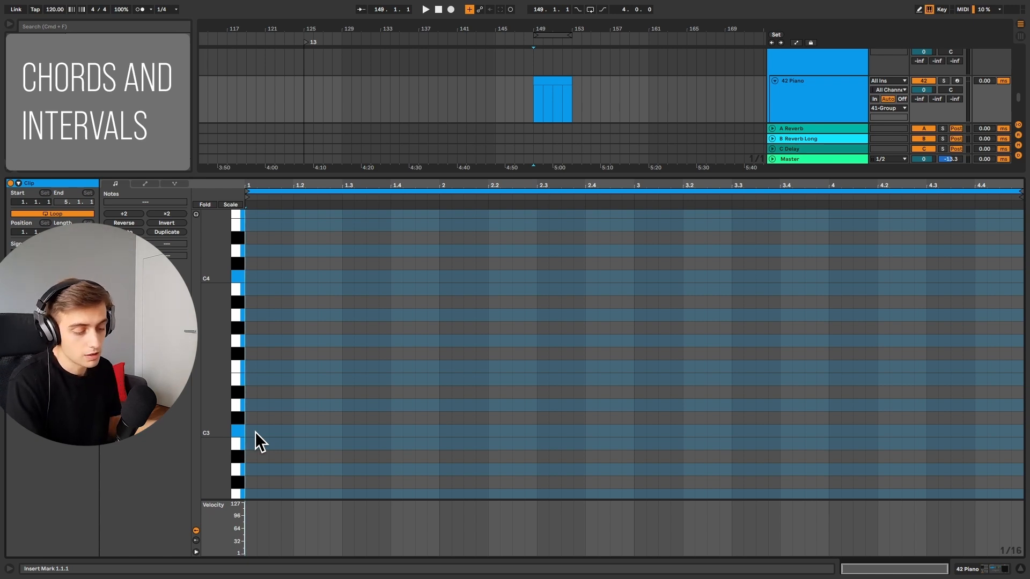
# Step: Draw a C major chord of 1/16 notes on C3, E3 and G3 at the start of bar 1
pyautogui.press('b')
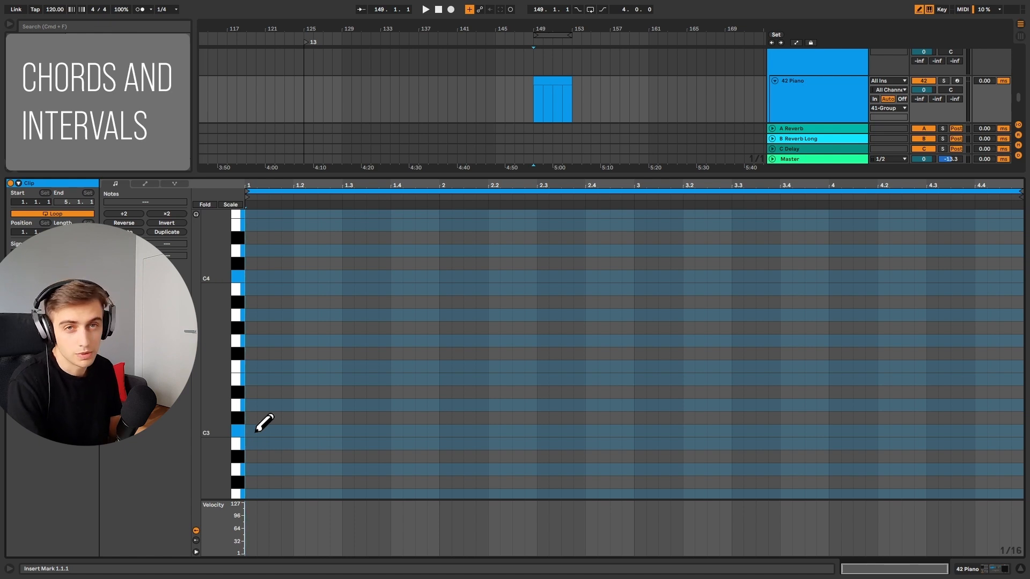
pyautogui.click(255, 431)
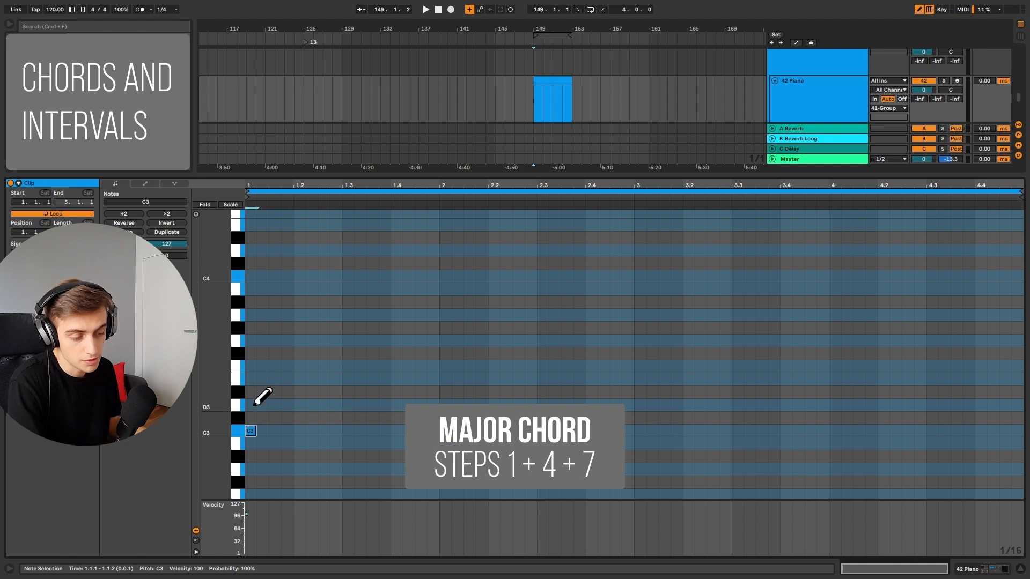
pyautogui.click(250, 380)
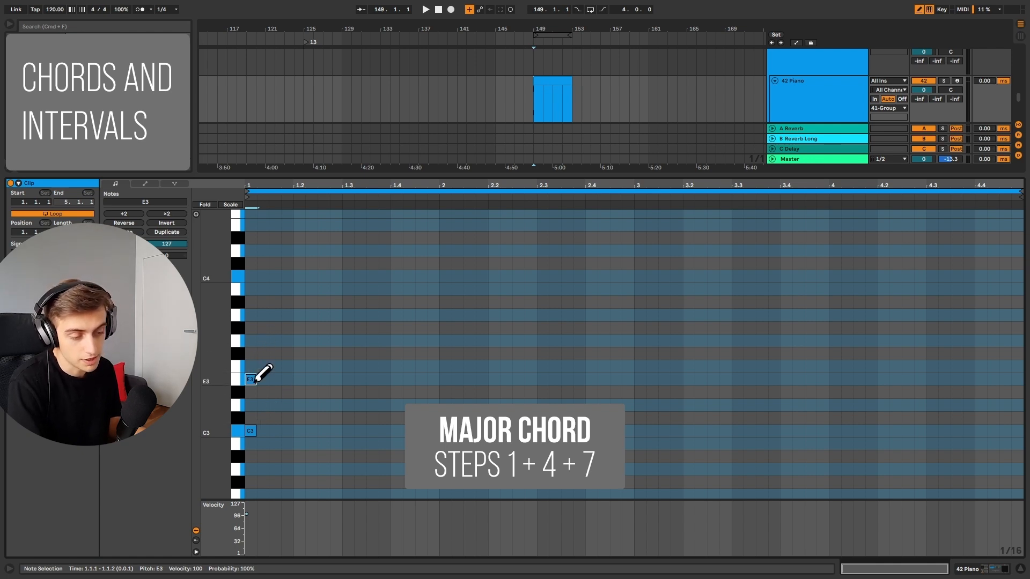
pyautogui.click(251, 341)
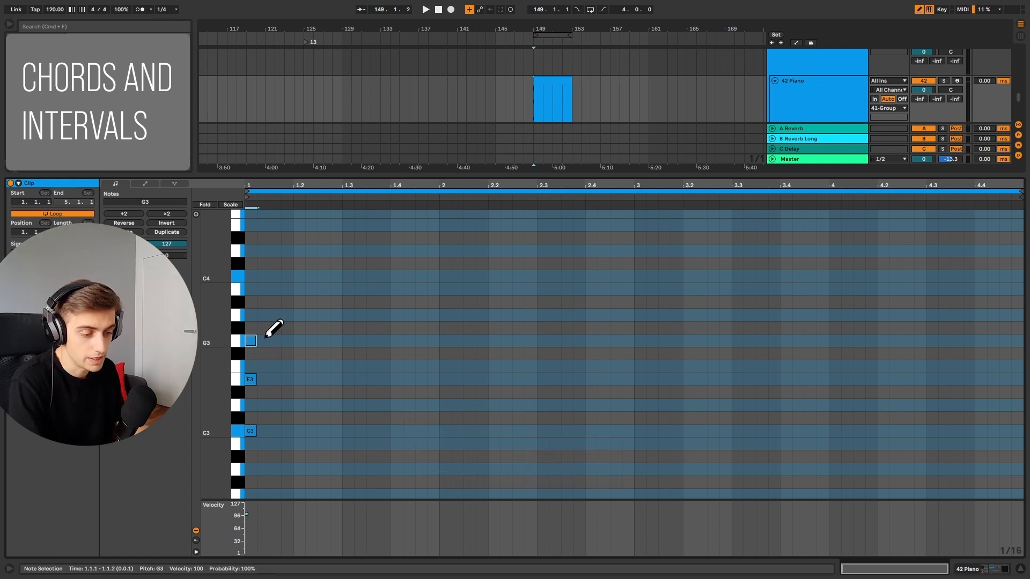
pyautogui.press('b')
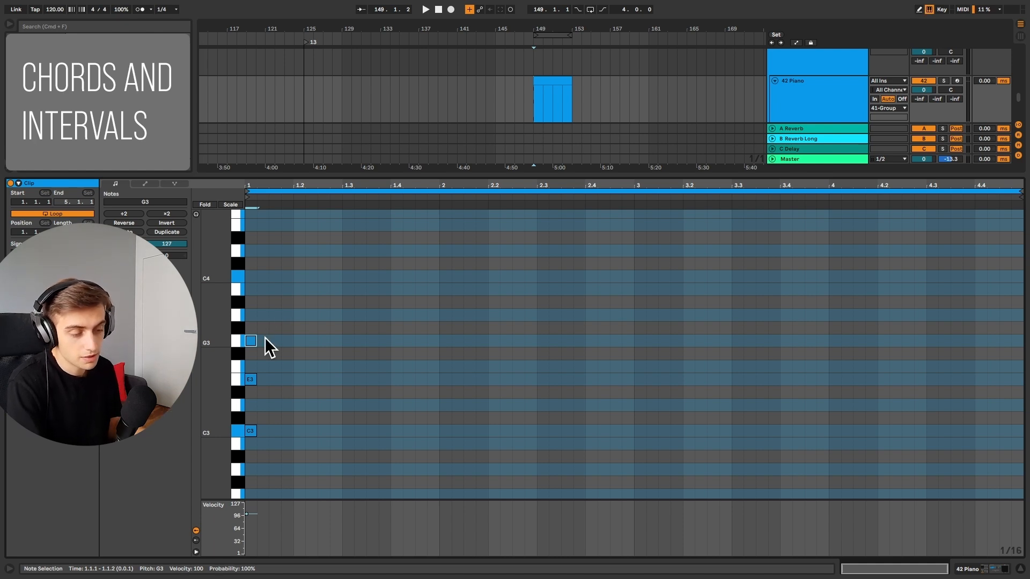
# Step: Lower the chord's E3 by one semitone to D#3 to form a minor chord, and delete all the chord's notes
pyautogui.click(249, 380)
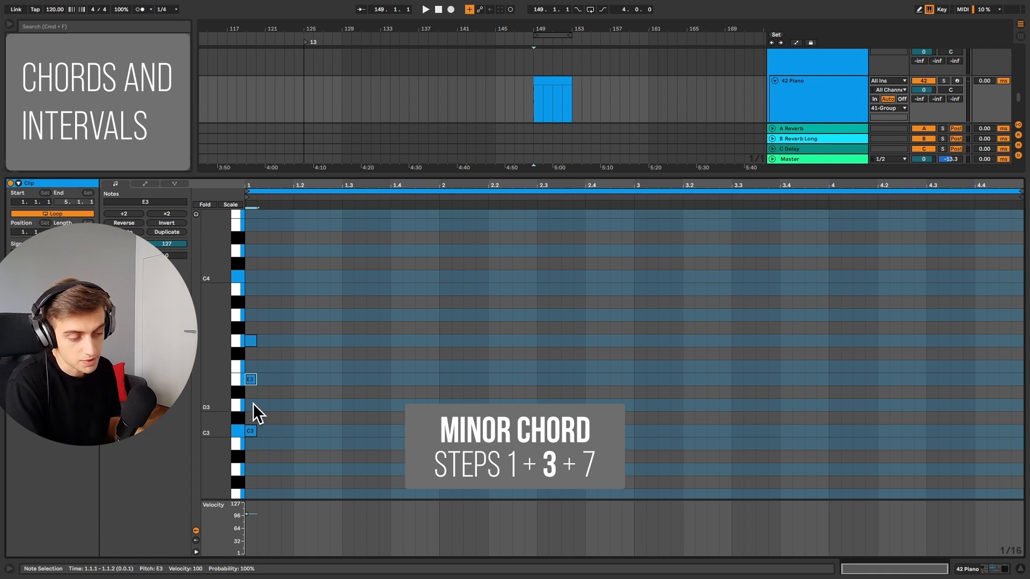
pyautogui.press('Down')
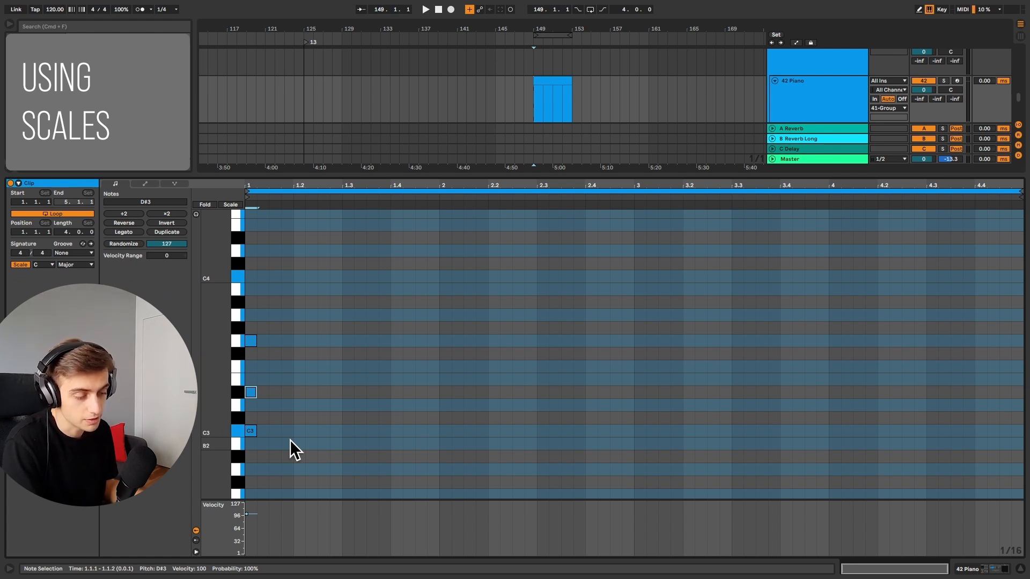
pyautogui.moveTo(290, 440); pyautogui.dragTo(182, 287)
pyautogui.press('Delete')
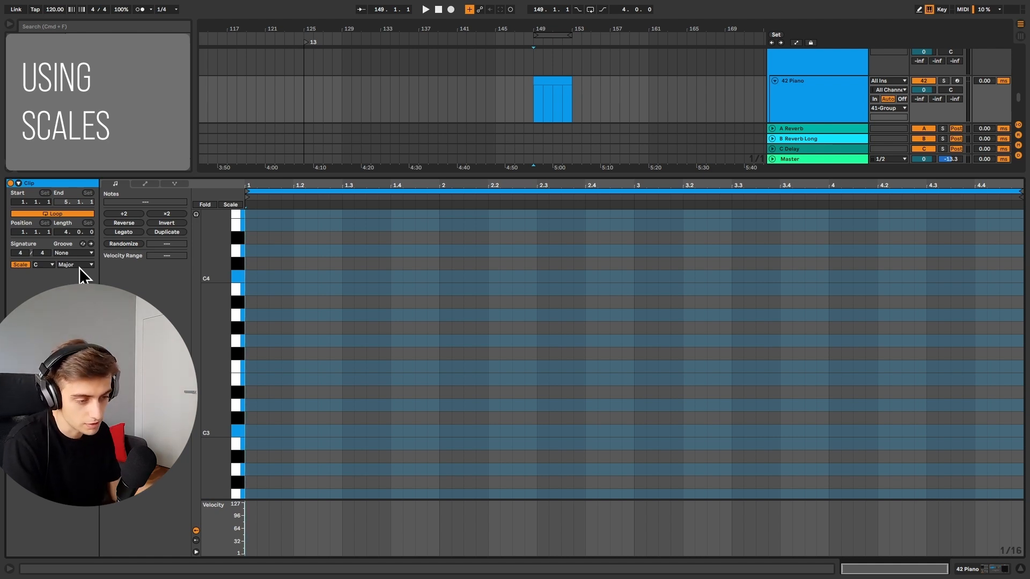
# Step: Show only the C major scale notes and draw a triad of 1/16 notes on C3, E3 and G3 at bar 1
pyautogui.click(231, 204)
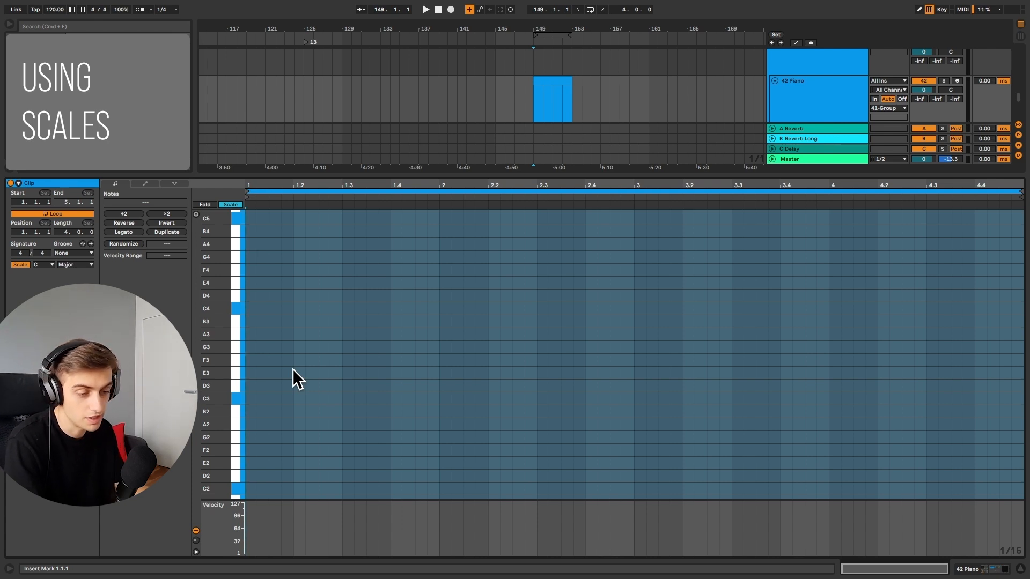
pyautogui.press('b')
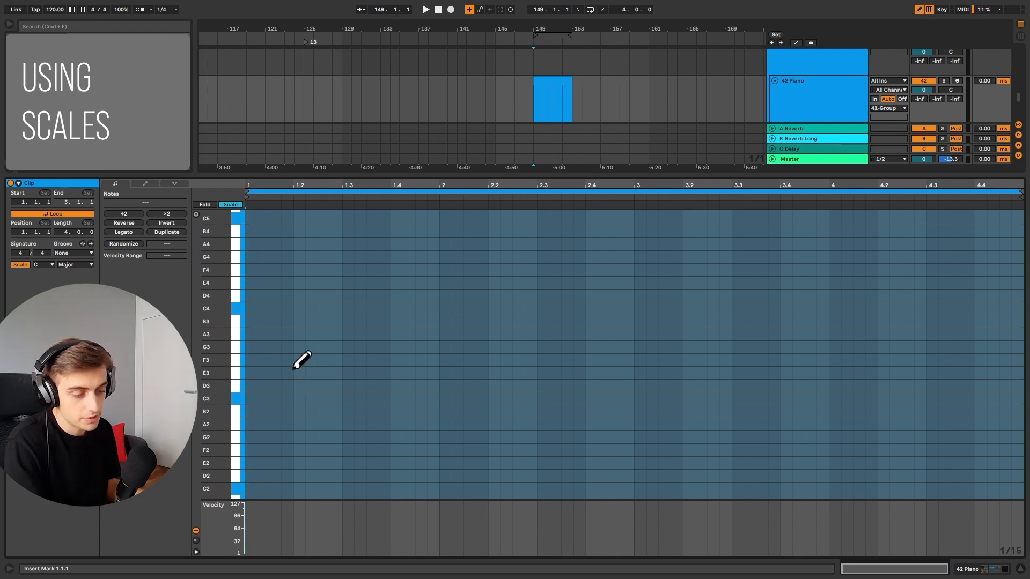
pyautogui.click(252, 398)
pyautogui.click(250, 373)
pyautogui.click(252, 347)
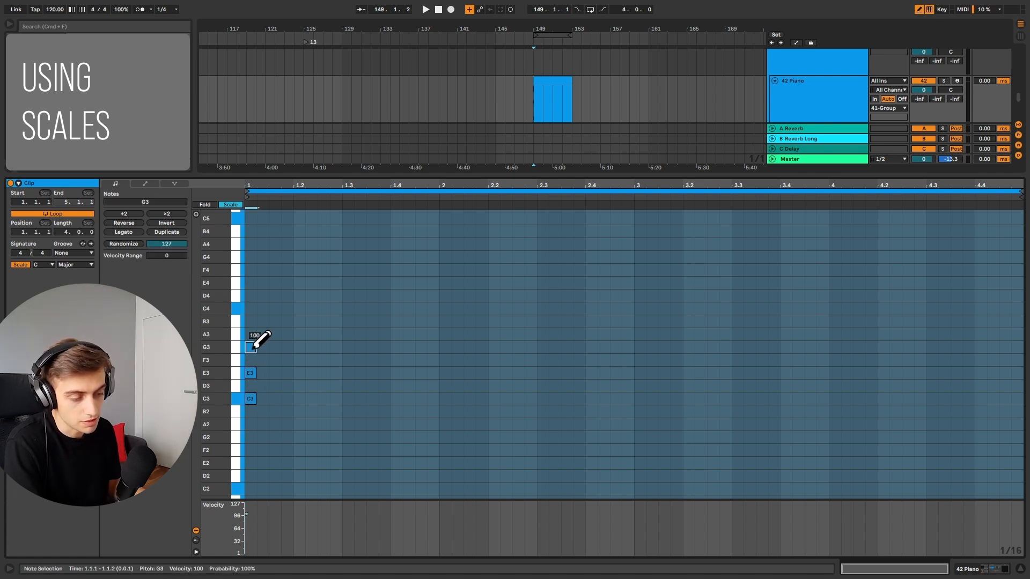
# Step: Draw a second triad of 1/16 notes on D3, F3 and A3 at beat 1.2
pyautogui.click(299, 385)
pyautogui.click(300, 360)
pyautogui.click(299, 347)
pyautogui.click(300, 334)
pyautogui.click(298, 341)
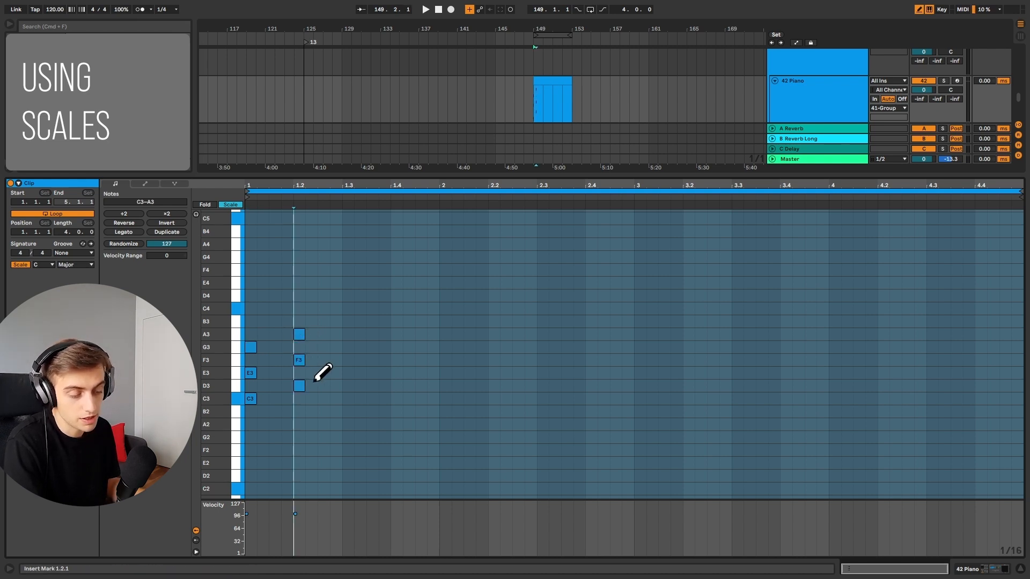
# Step: Draw a third triad of 1/16 notes on E3, G3 and B3 at beat 1.3
pyautogui.click(348, 372)
pyautogui.click(348, 347)
pyautogui.click(348, 321)
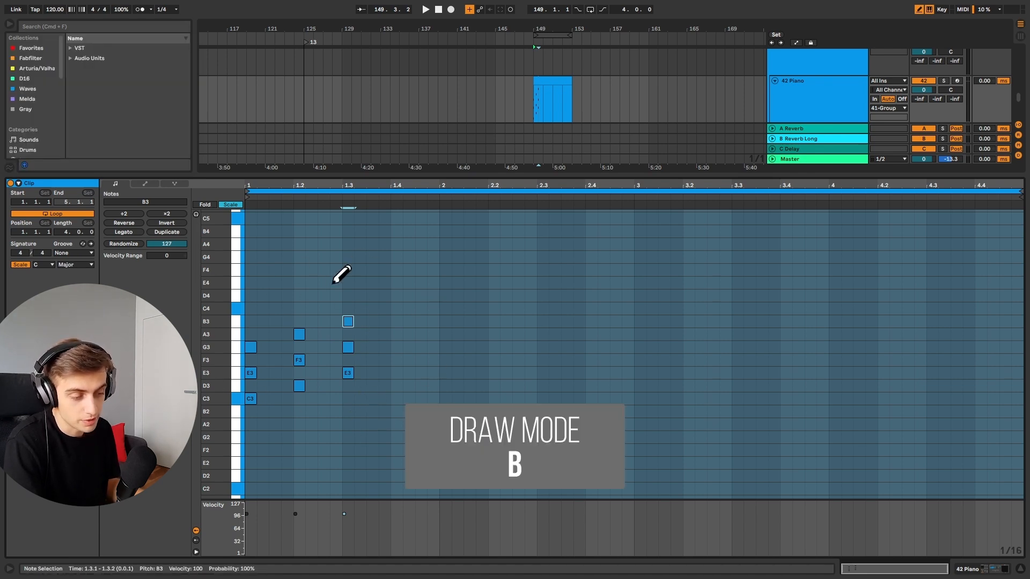
pyautogui.press('b')
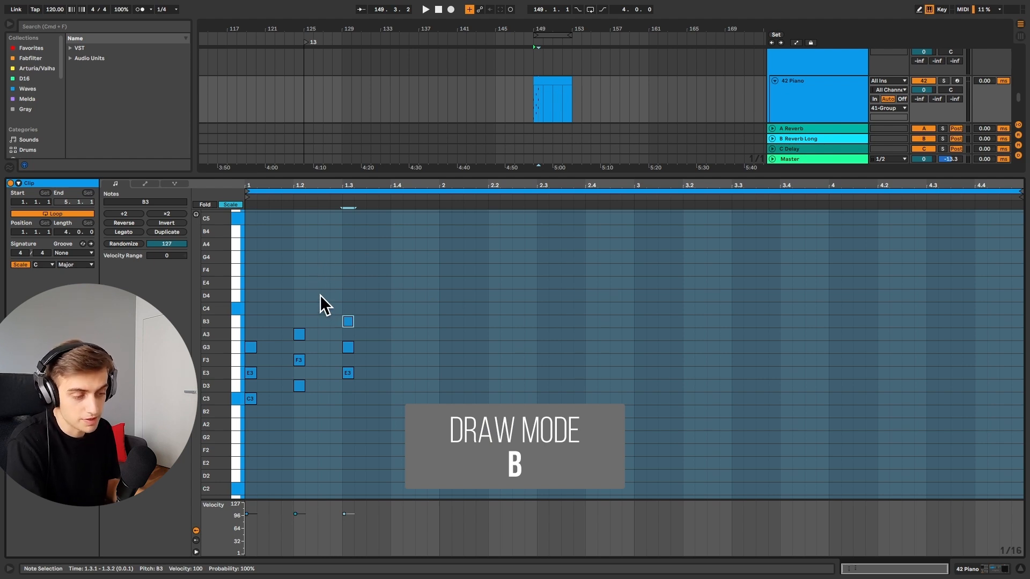
# Step: Clear all notes from the piano clip and draw a single 1/16 triad on C3, E3 and G3 at bar 1
pyautogui.rightClick(315, 270)
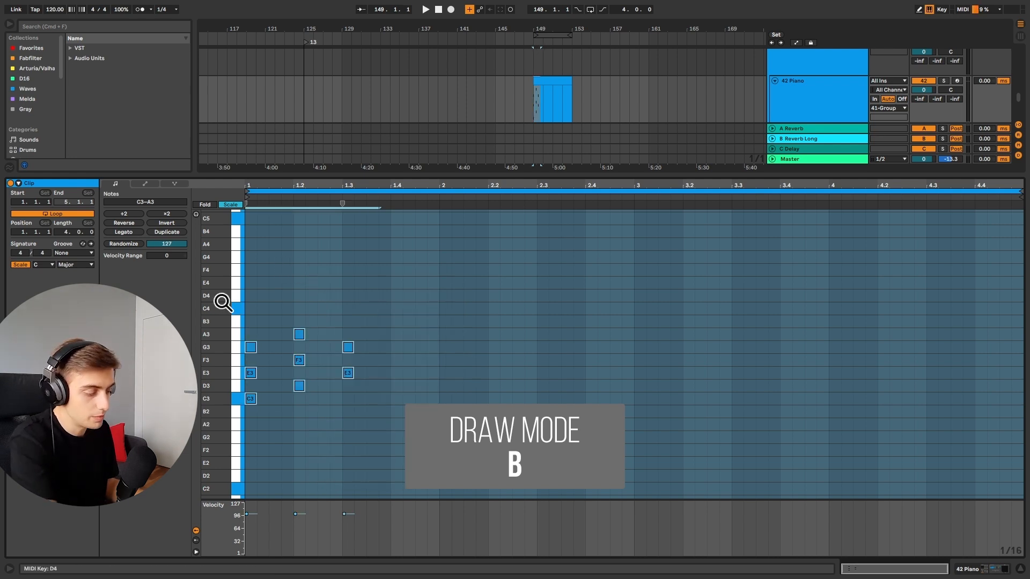
pyautogui.press('Delete')
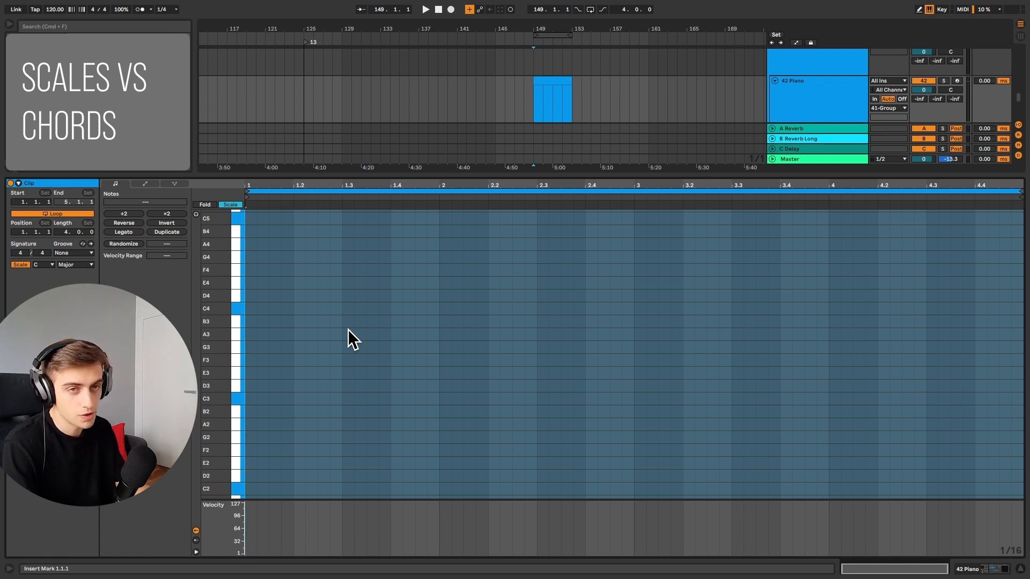
pyautogui.press('b')
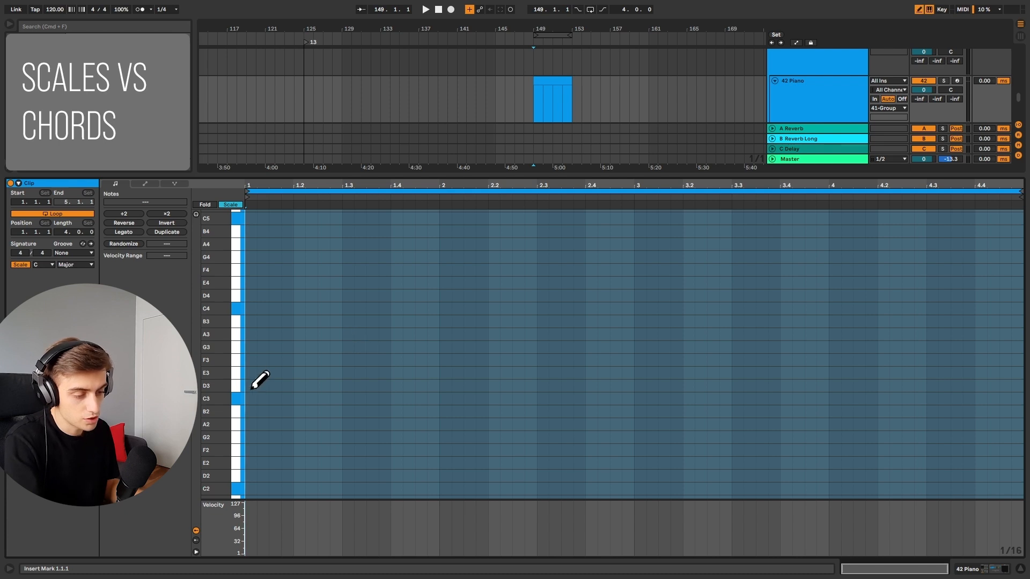
pyautogui.click(250, 398)
pyautogui.click(250, 373)
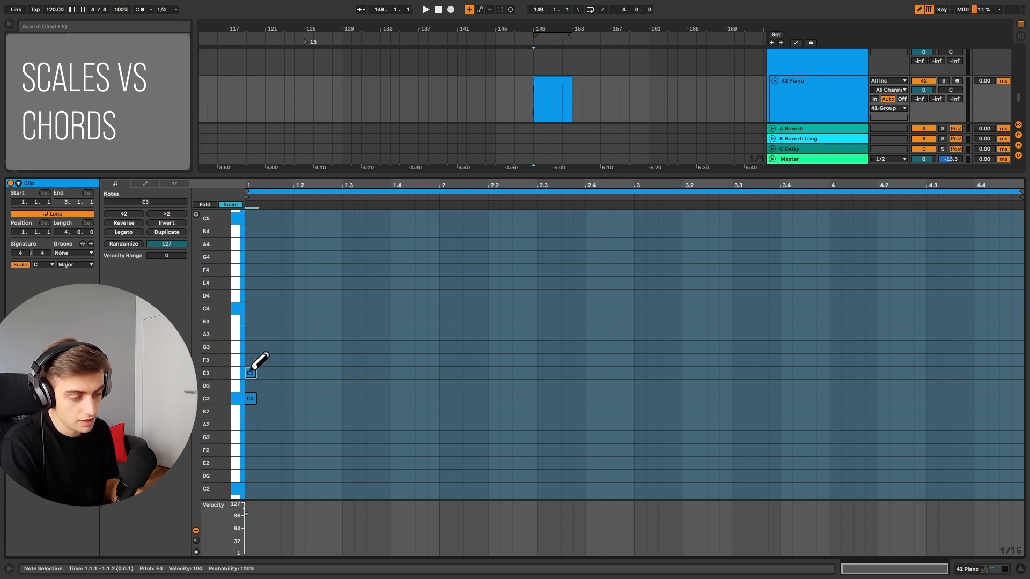
pyautogui.click(250, 347)
pyautogui.press('b')
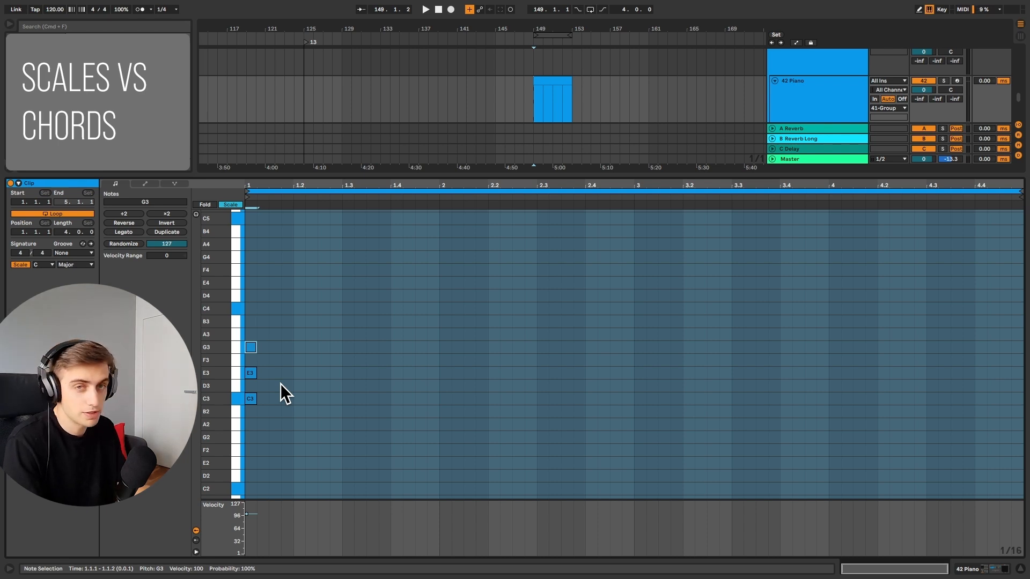
pyautogui.press('super+Tab')
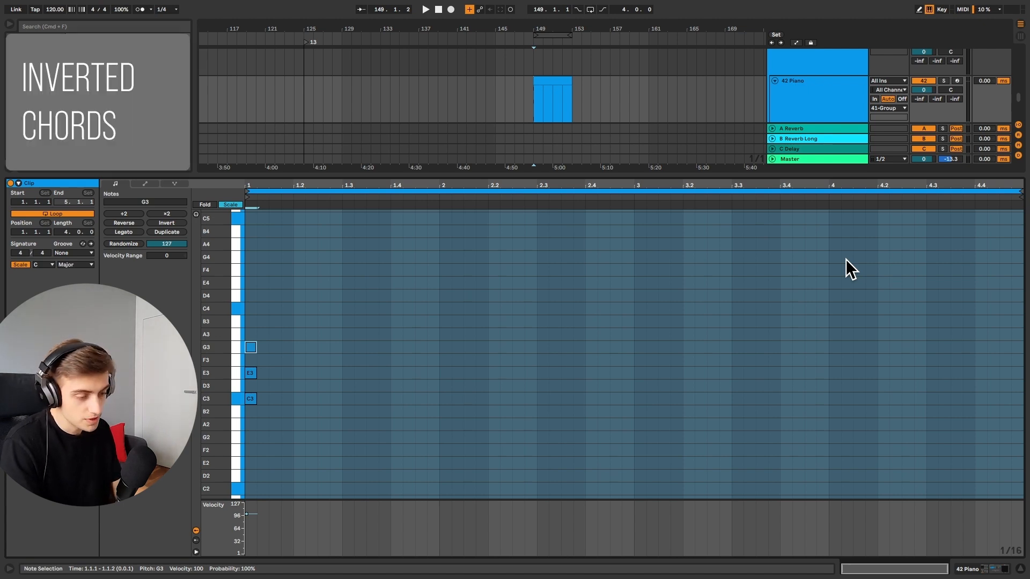
# Step: Invert the C major chord by raising its C3 and its E3 by one octave each
pyautogui.scroll(5, 256, 320)
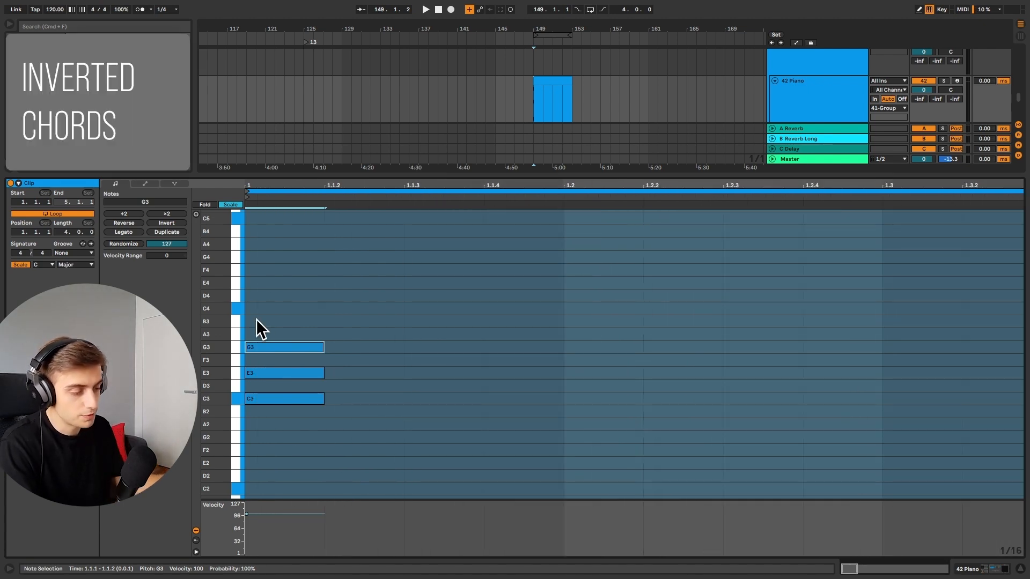
pyautogui.click(292, 398)
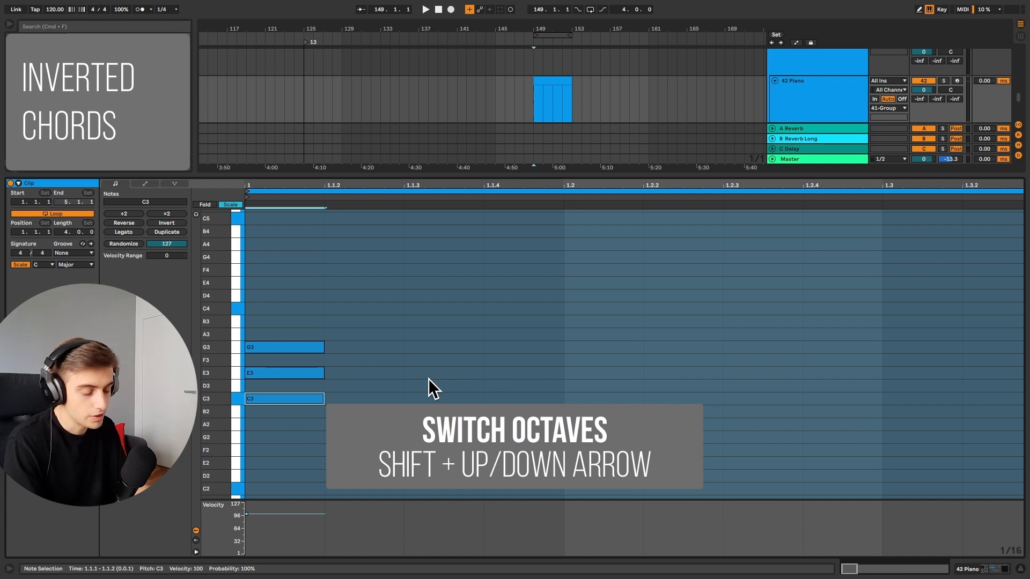
pyautogui.hotkey('shift', 'Up')
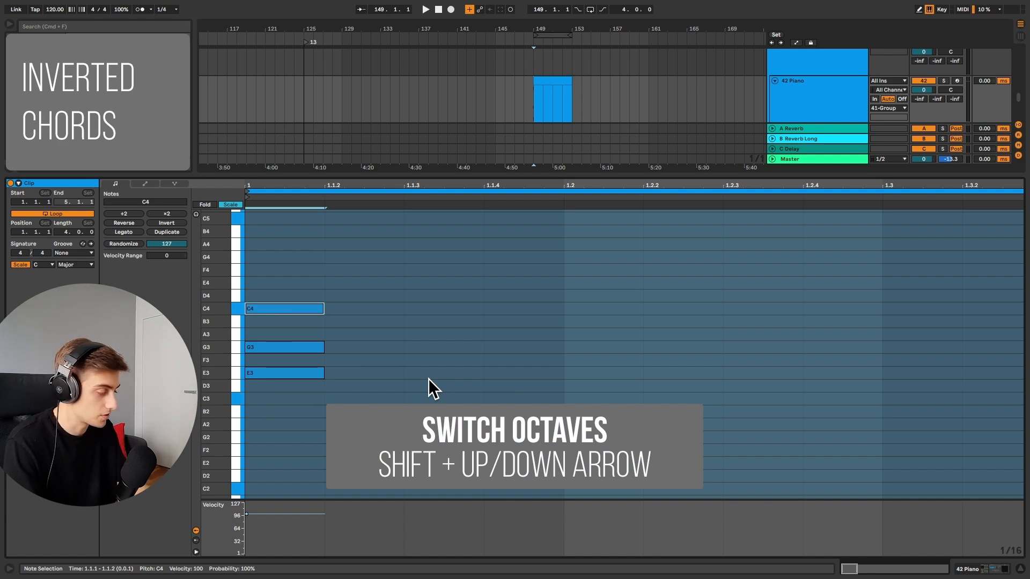
pyautogui.click(255, 370)
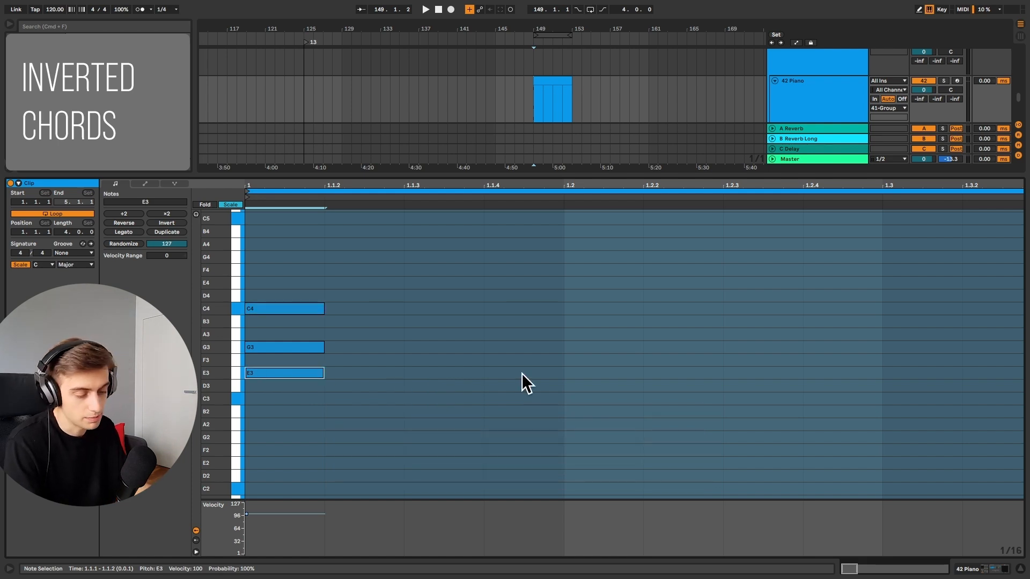
pyautogui.hotkey('shift', 'Up')
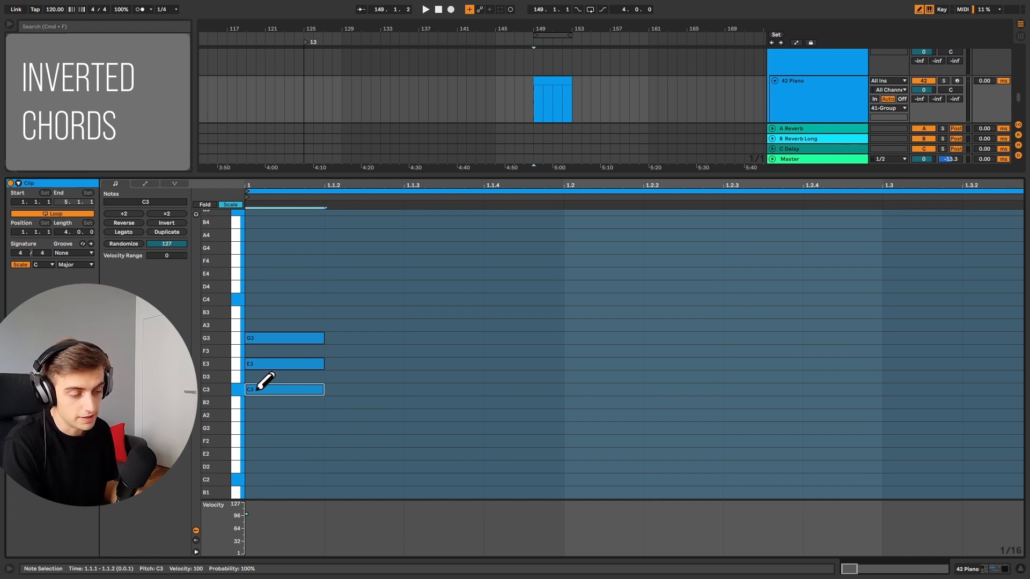
# Step: Add a C2 bass note of 1/16 length under the chord and raise the chord's E3 by one octave
pyautogui.click(277, 476)
pyautogui.press('b')
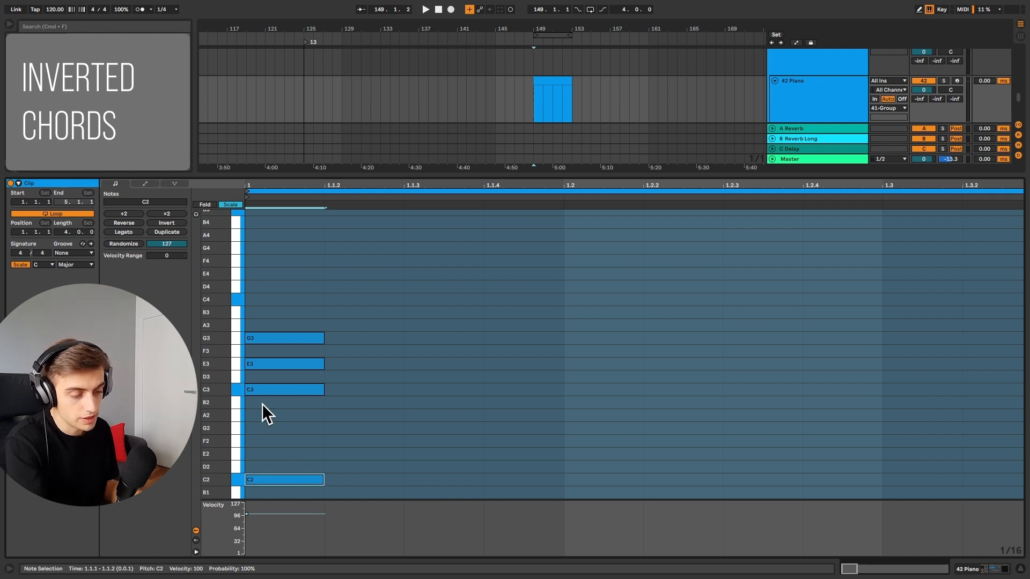
pyautogui.click(278, 365)
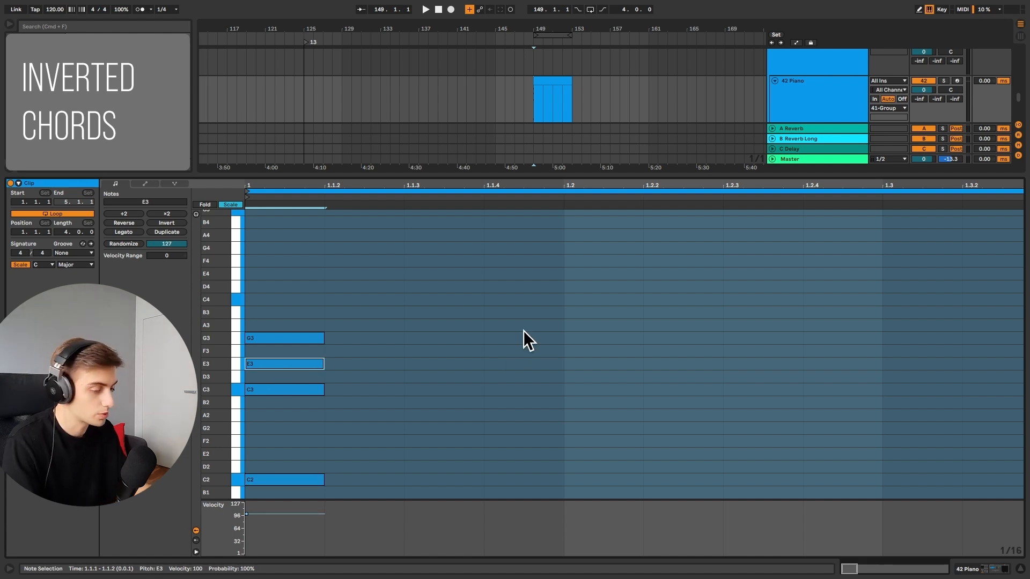
pyautogui.hotkey('shift', 'Up')
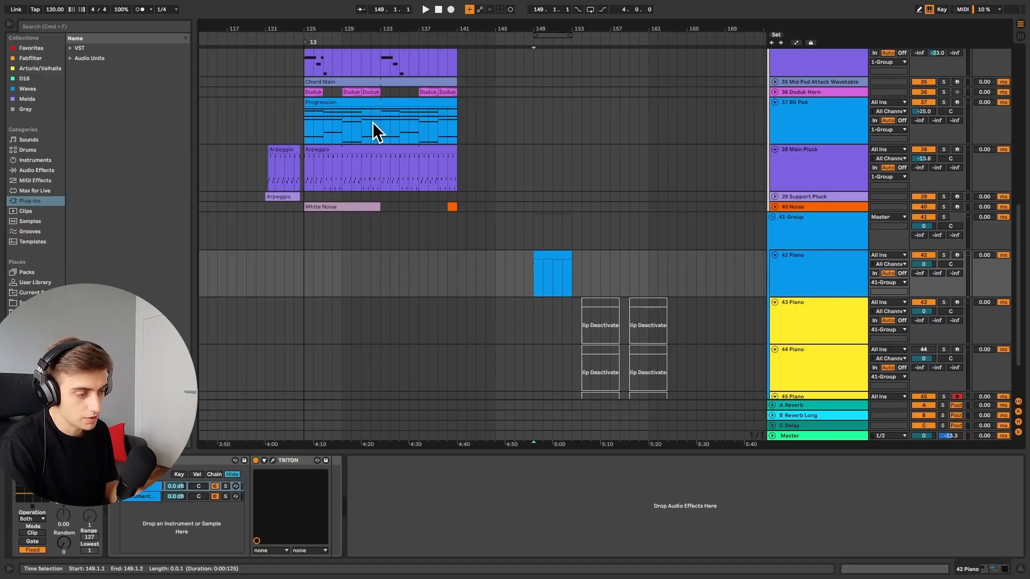
# Step: Copy the first eight bars of the BG Pad's Progression clip into the 42 Piano track at bar 149
pyautogui.moveTo(378, 122); pyautogui.dragTo(304, 122)
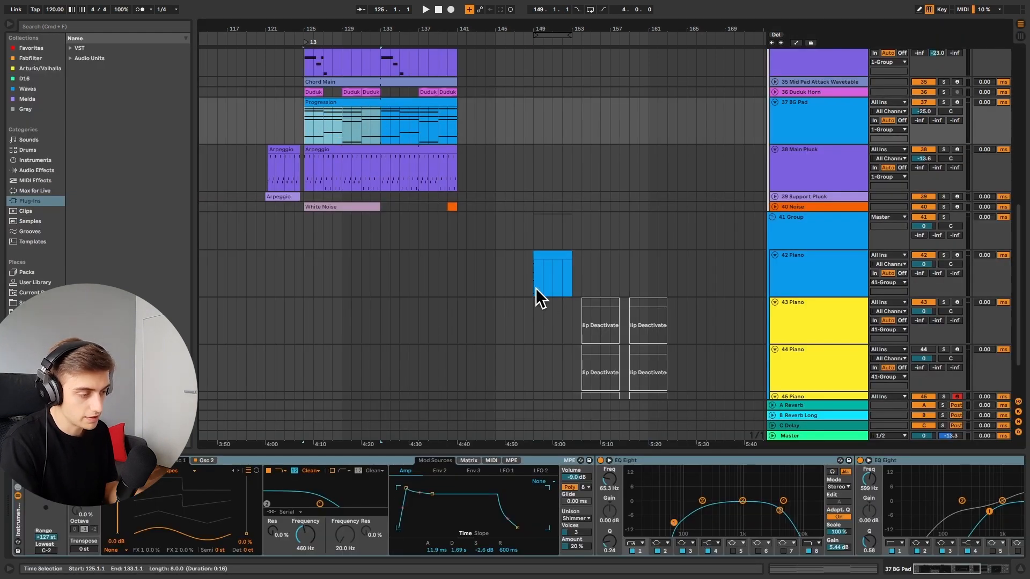
pyautogui.click(537, 290)
pyautogui.hotkey('ctrl', 'v')
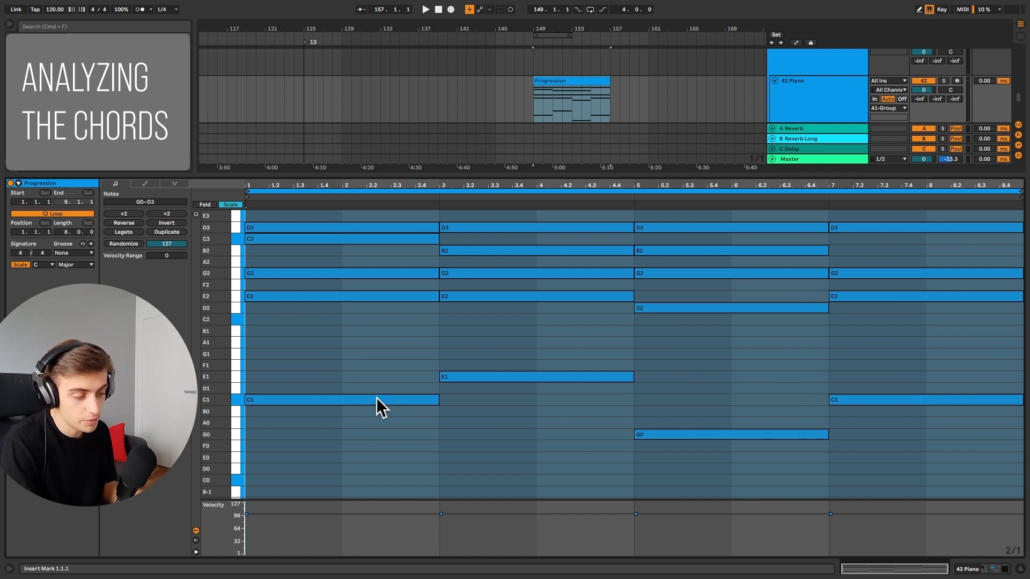
# Step: Deactivate the four bass notes C1, E1, G0 and C1 in the copied progression
pyautogui.scroll(1, 545, 365)
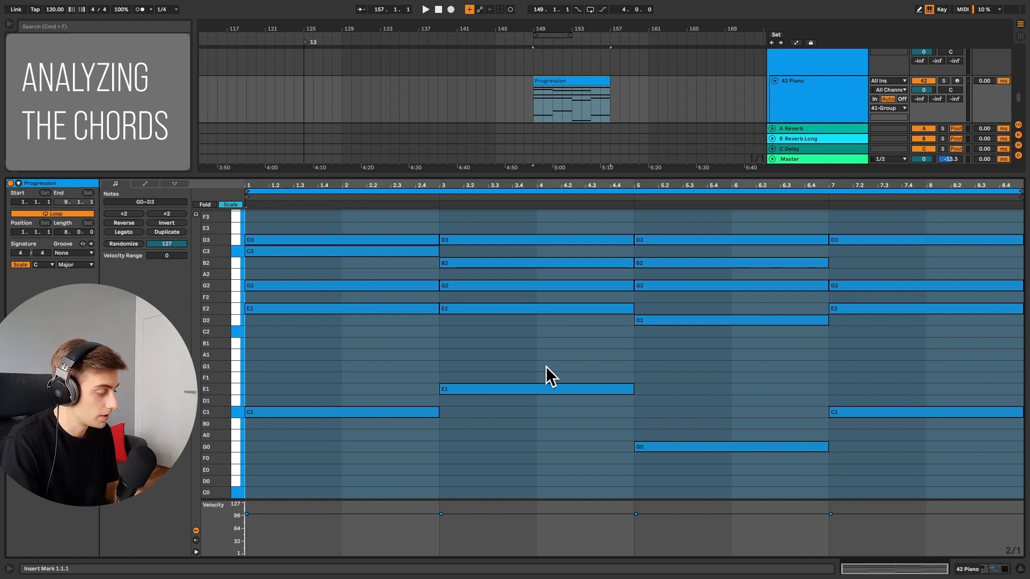
pyautogui.click(373, 411)
pyautogui.click(468, 390)
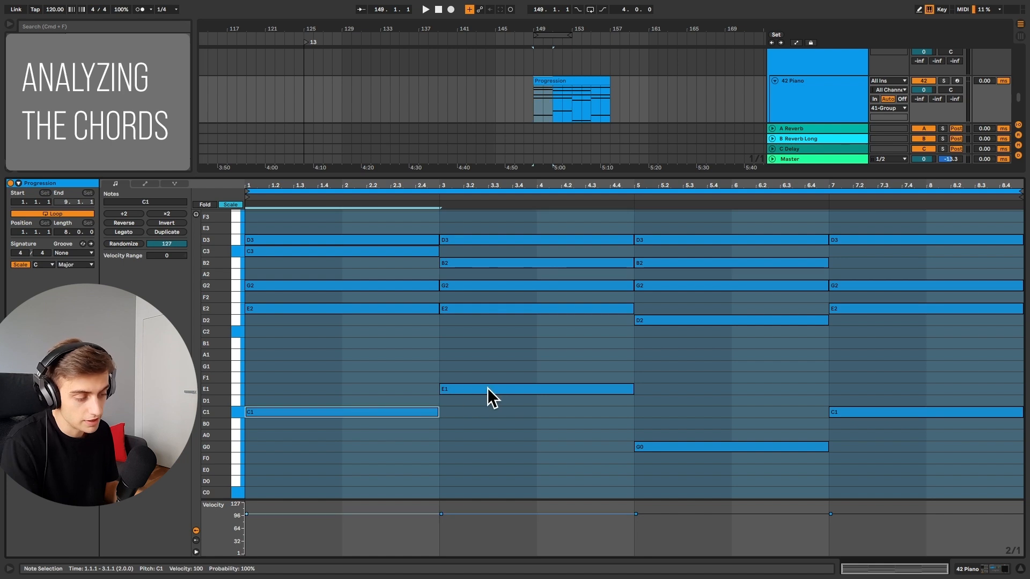
pyautogui.click(838, 409)
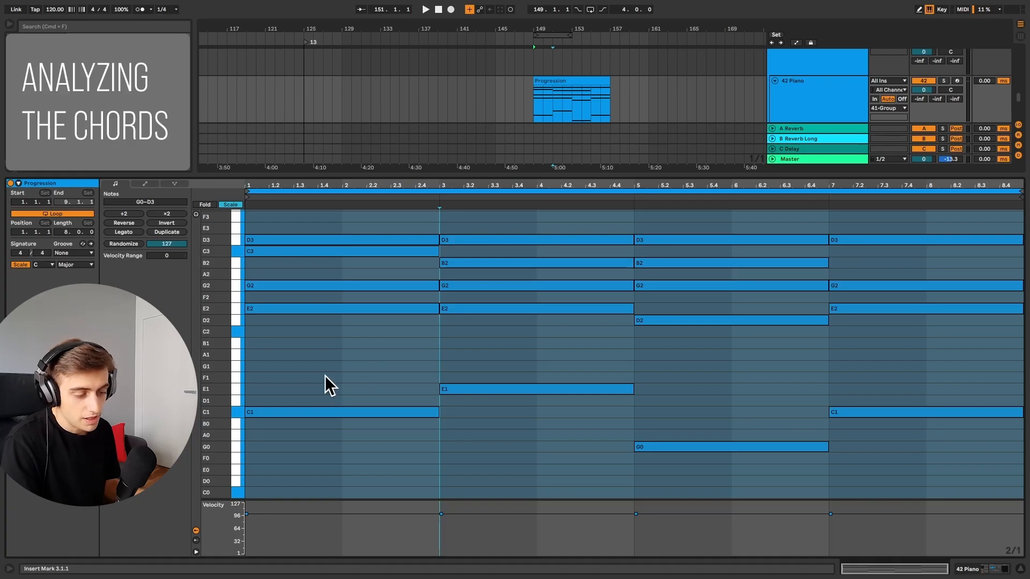
pyautogui.moveTo(324, 376); pyautogui.dragTo(896, 478)
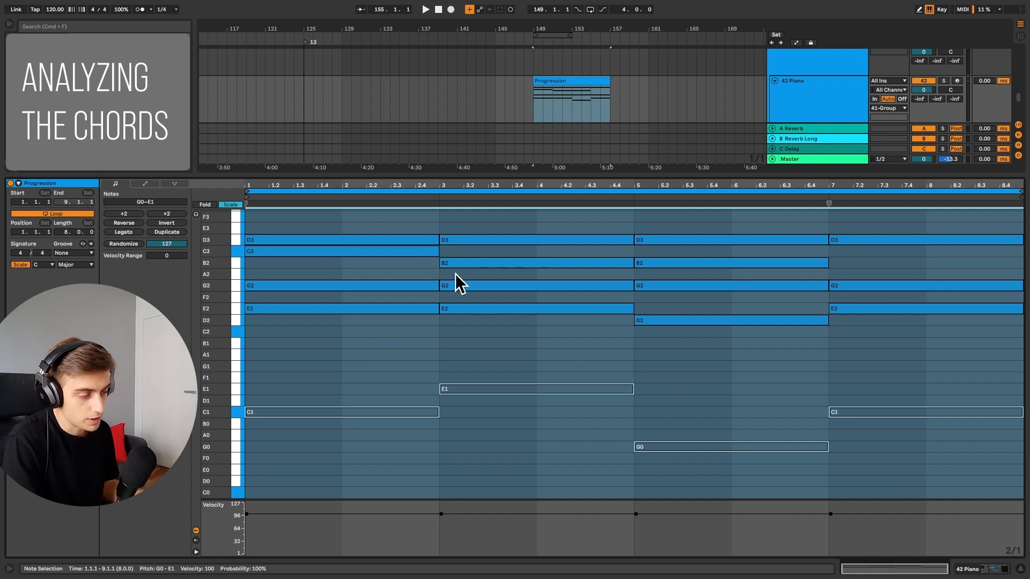
# Step: Lower the first chord's C3 by one octave to form a C2, E2, G2 triad and select its notes
pyautogui.click(355, 251)
pyautogui.click(269, 307)
pyautogui.click(269, 289)
pyautogui.click(285, 249)
pyautogui.hotkey('shift', 'Down')
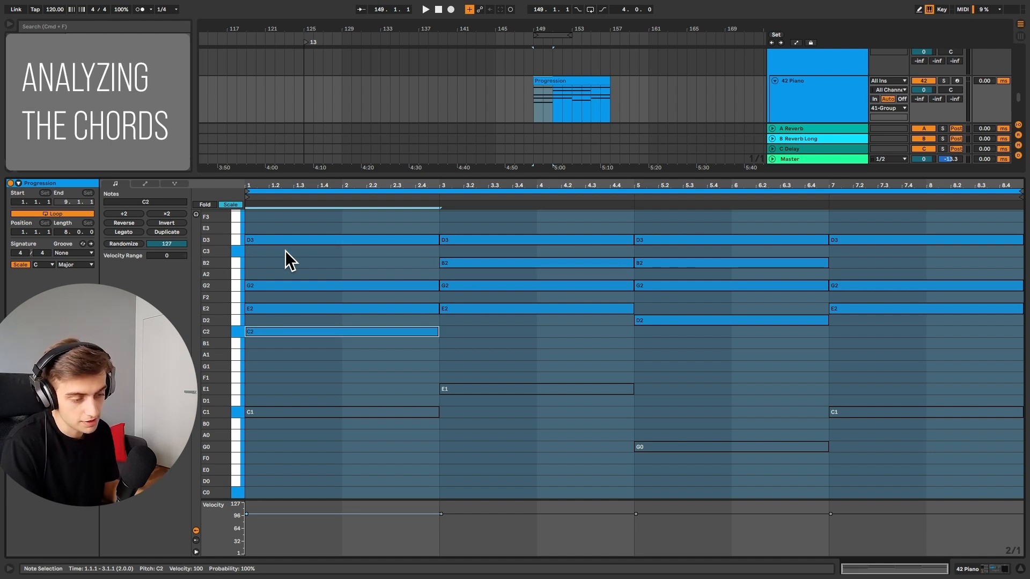
pyautogui.moveTo(288, 266); pyautogui.dragTo(304, 350)
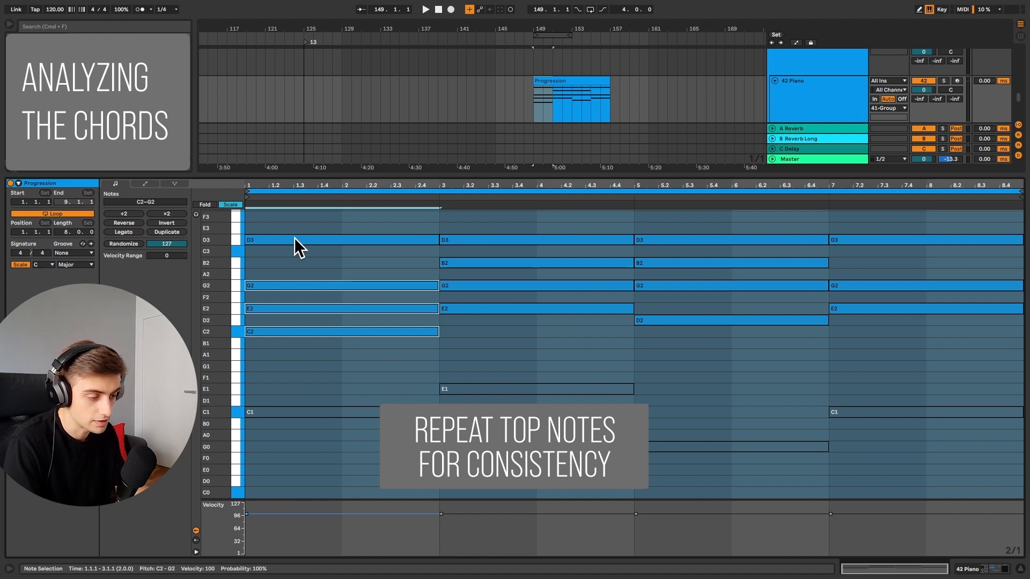
# Step: Deactivate the D3 top note in both the first and the second chord
pyautogui.click(294, 239)
pyautogui.press('0')
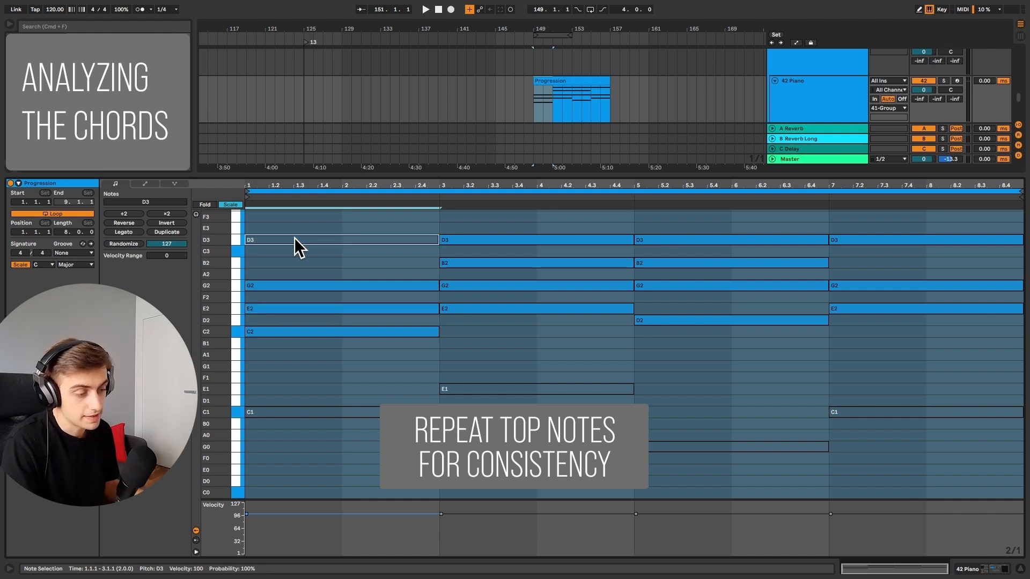
pyautogui.click(449, 308)
pyautogui.click(448, 286)
pyautogui.click(450, 264)
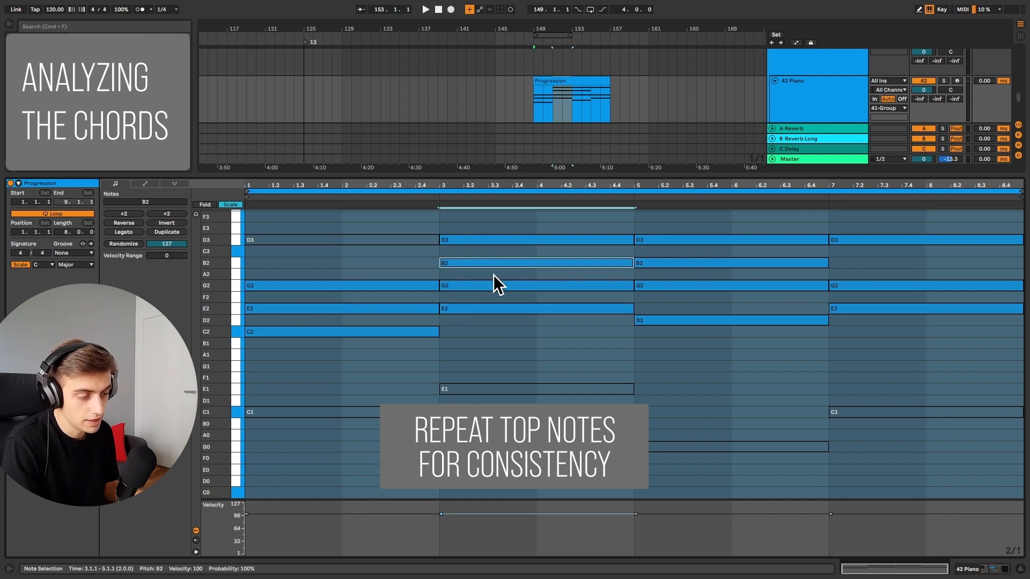
pyautogui.click(488, 240)
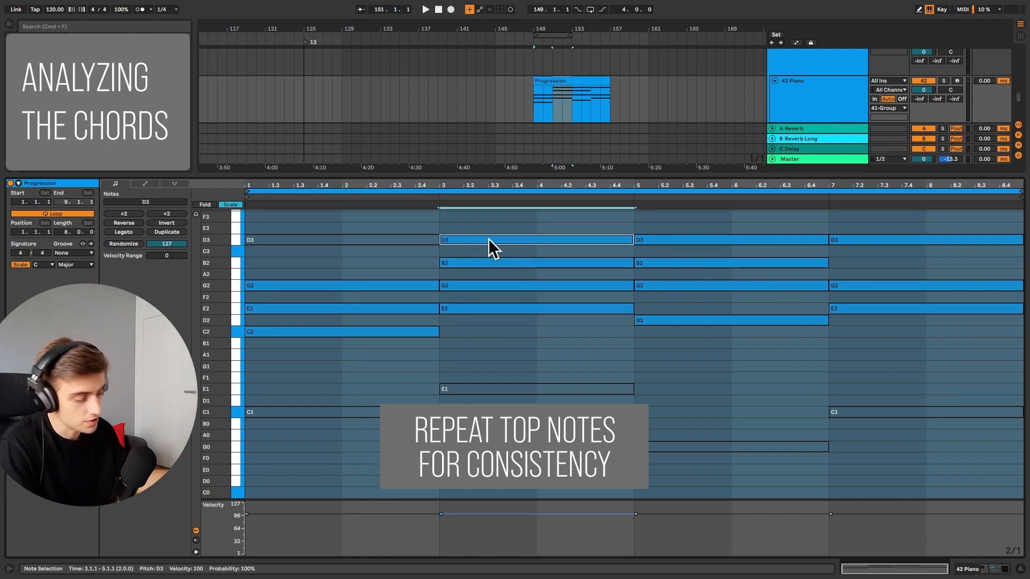
# Step: Deactivate D2 in the third chord and raise the fourth chord's C1 bass note by one octave
pyautogui.click(654, 286)
pyautogui.click(654, 262)
pyautogui.click(655, 240)
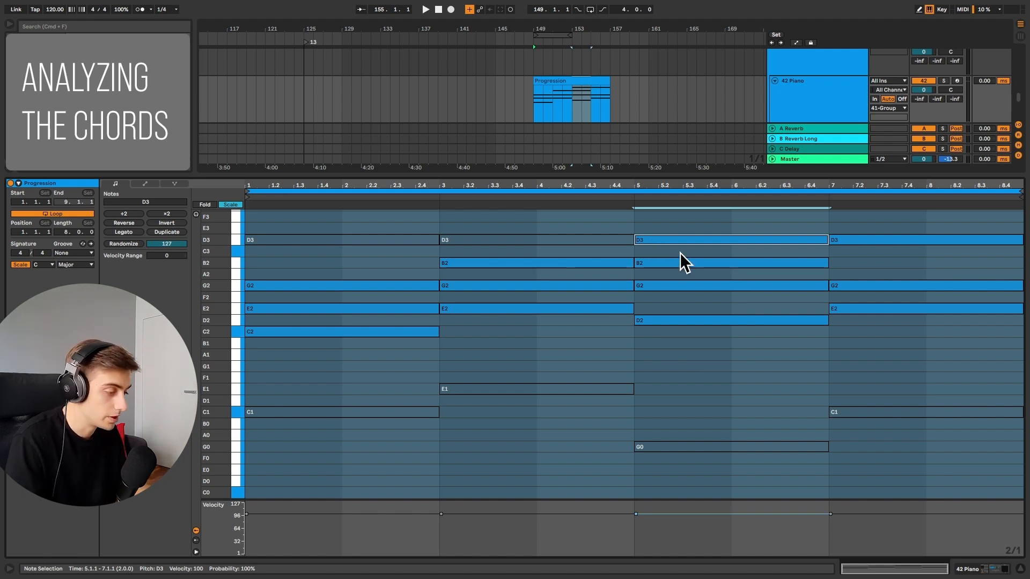
pyautogui.click(848, 239)
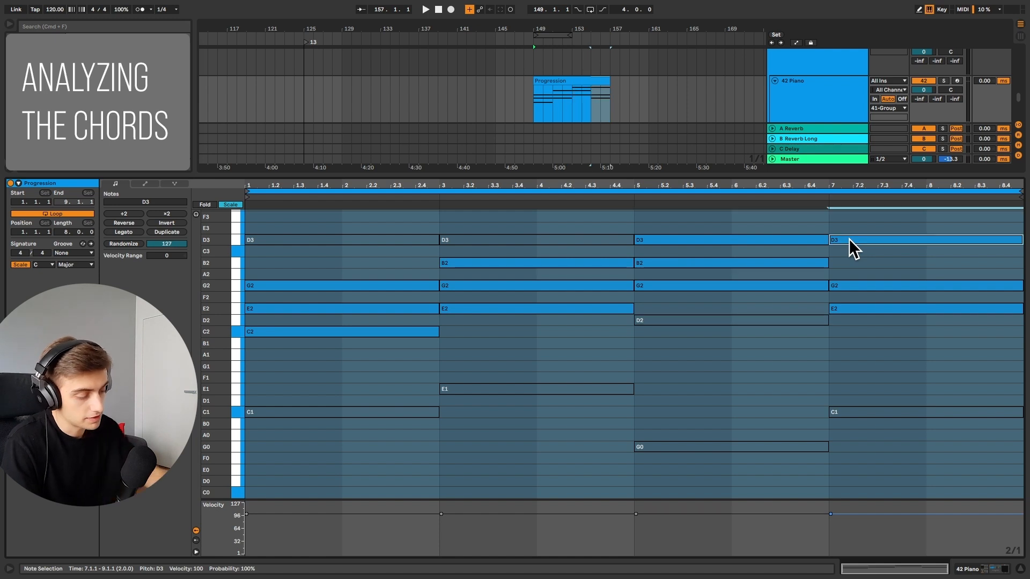
pyautogui.click(860, 413)
pyautogui.hotkey('shift', 'Up')
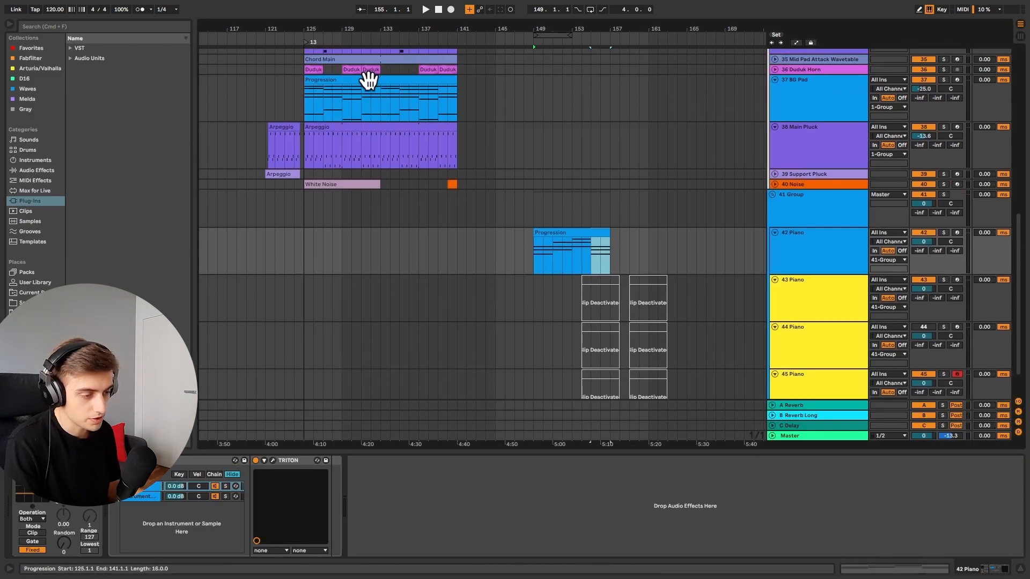
# Step: Replace the edited piano clip with a fresh copy of the BG Pad's Progression clip, split it at bar 157 and delete the remainder
pyautogui.click(368, 80)
pyautogui.press('super+c')
pyautogui.click(596, 235)
pyautogui.press('super+v')
pyautogui.click(612, 250)
pyautogui.press('super+e')
pyautogui.keyDown('shift'); pyautogui.click(702, 247); pyautogui.keyUp('shift')
pyautogui.press('Delete')
# Step: Open the piano Progression clip and halve the length of all its notes
pyautogui.doubleClick(599, 260)
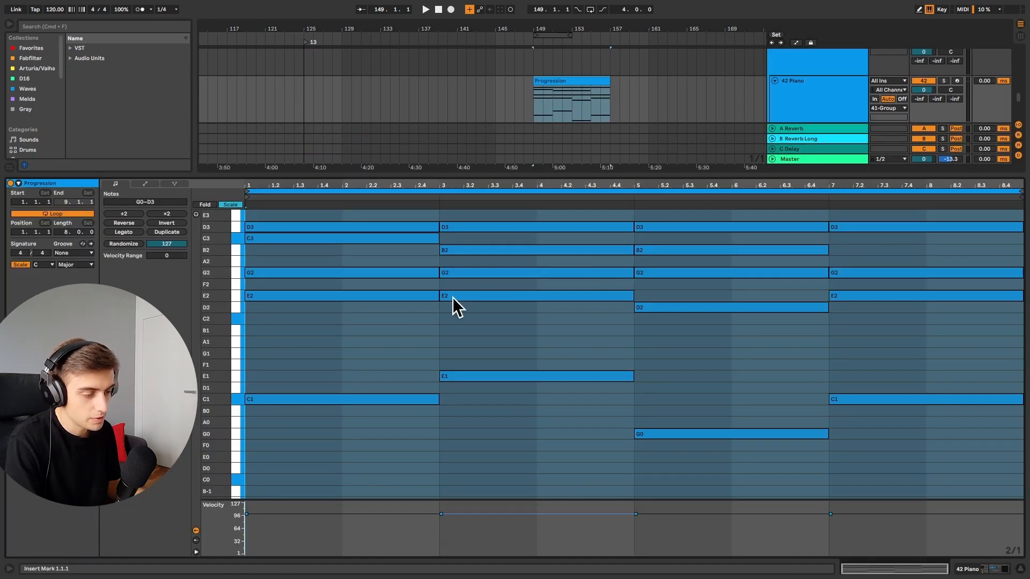
pyautogui.press('super+a')
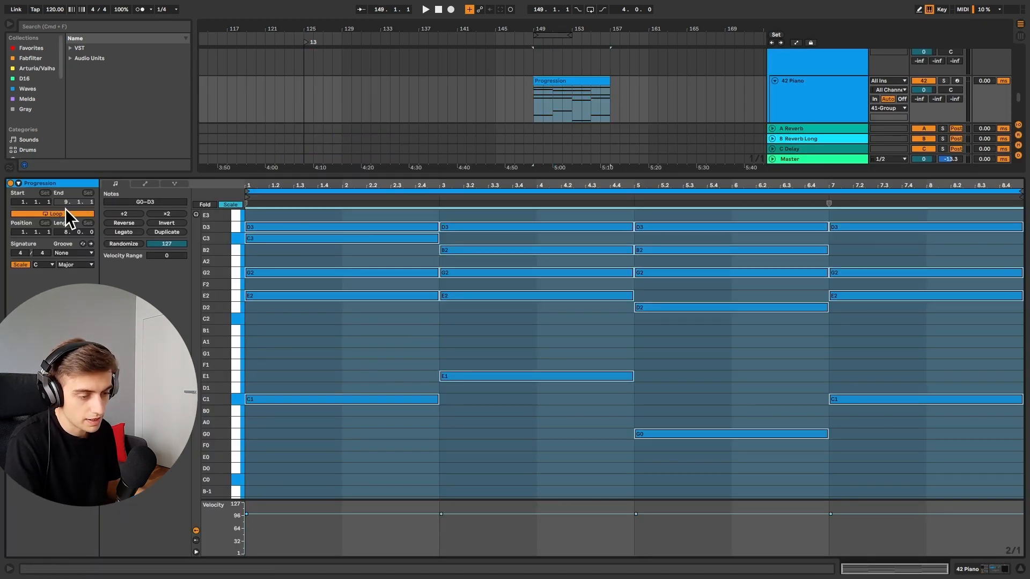
pyautogui.click(123, 212)
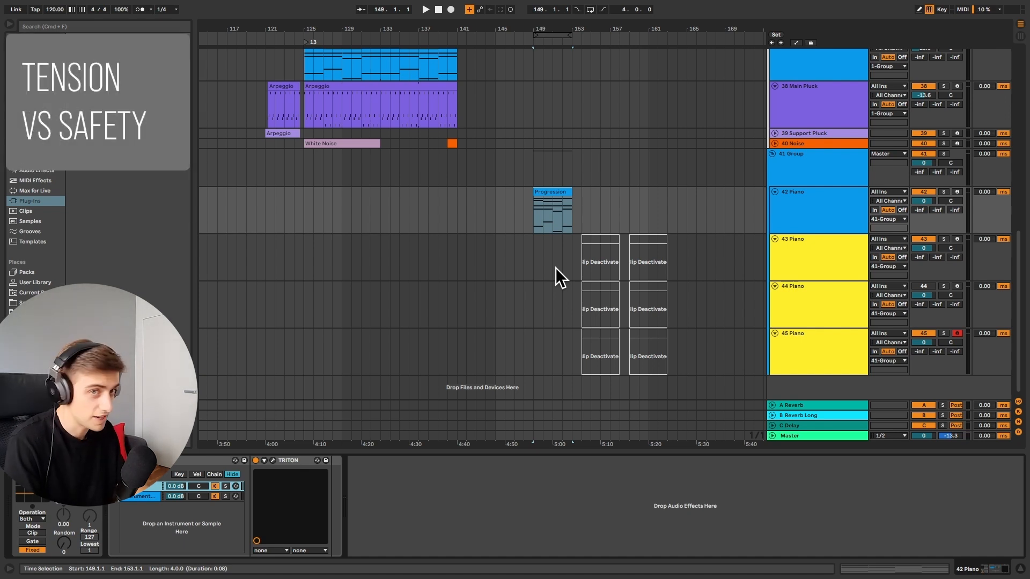
# Step: Create an empty four-bar MIDI clip on the 43 Piano track at bar 149, keeping its scale view on
pyautogui.press('Down')
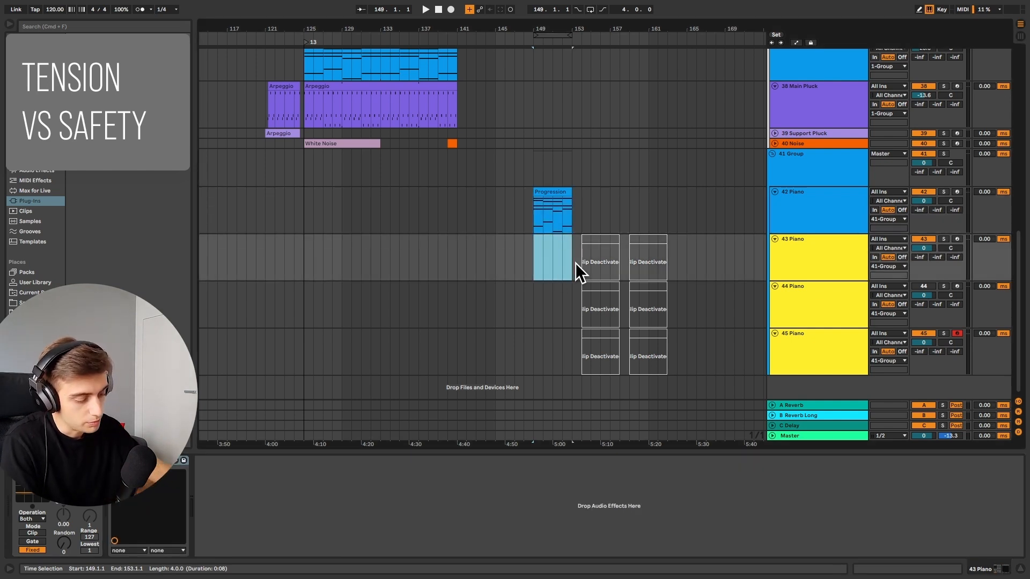
pyautogui.press('super+shift+m')
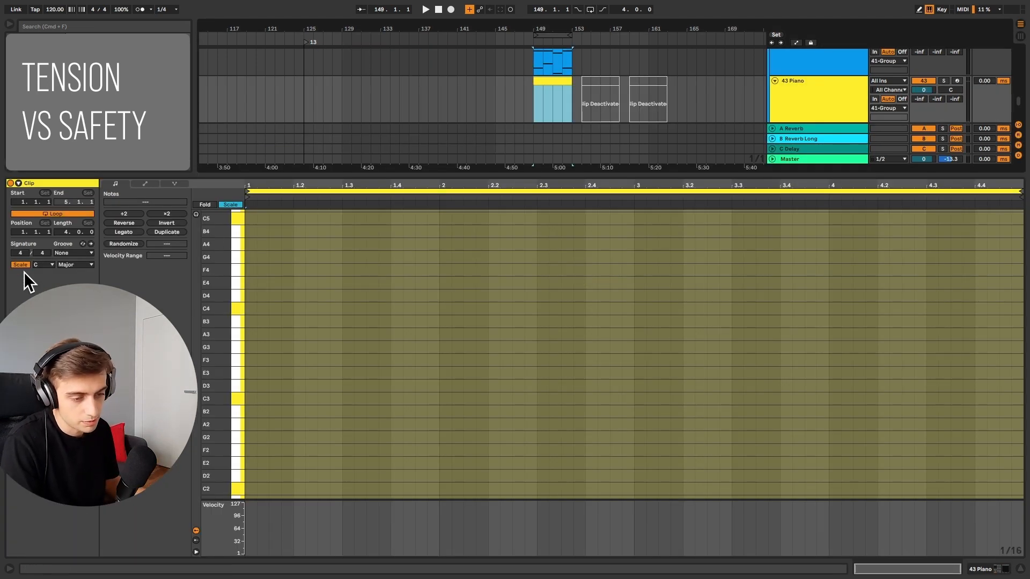
pyautogui.click(237, 205)
pyautogui.click(237, 205)
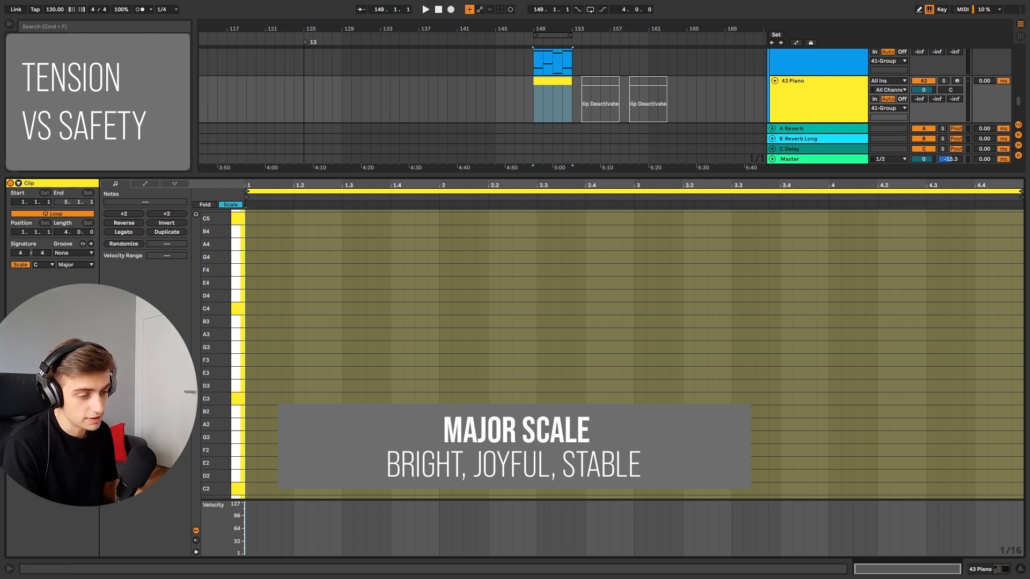
# Step: Switch the new clip's scale from C Major to Minor and back to Major
pyautogui.click(73, 266)
pyautogui.click(77, 279)
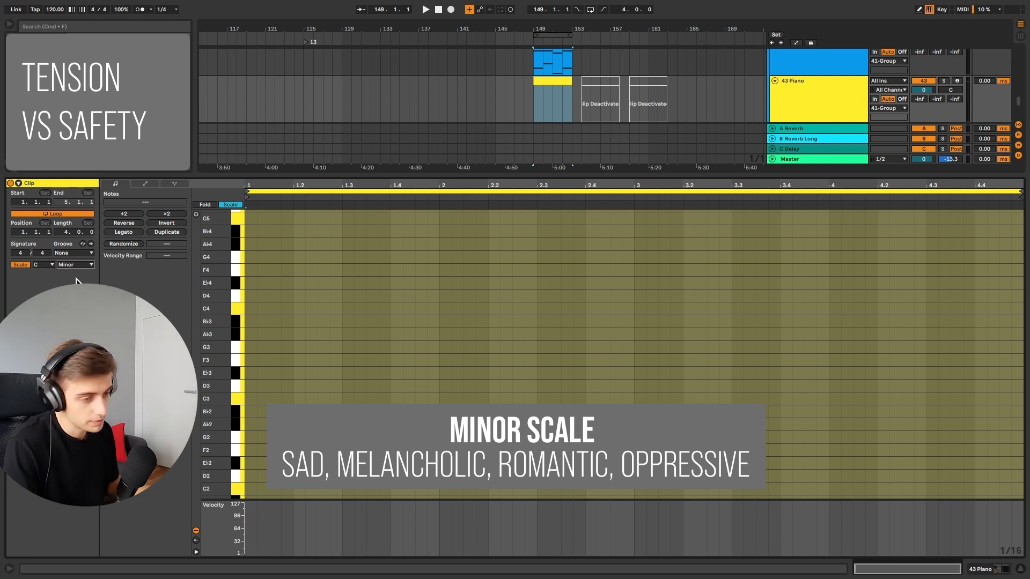
pyautogui.click(79, 266)
pyautogui.click(78, 254)
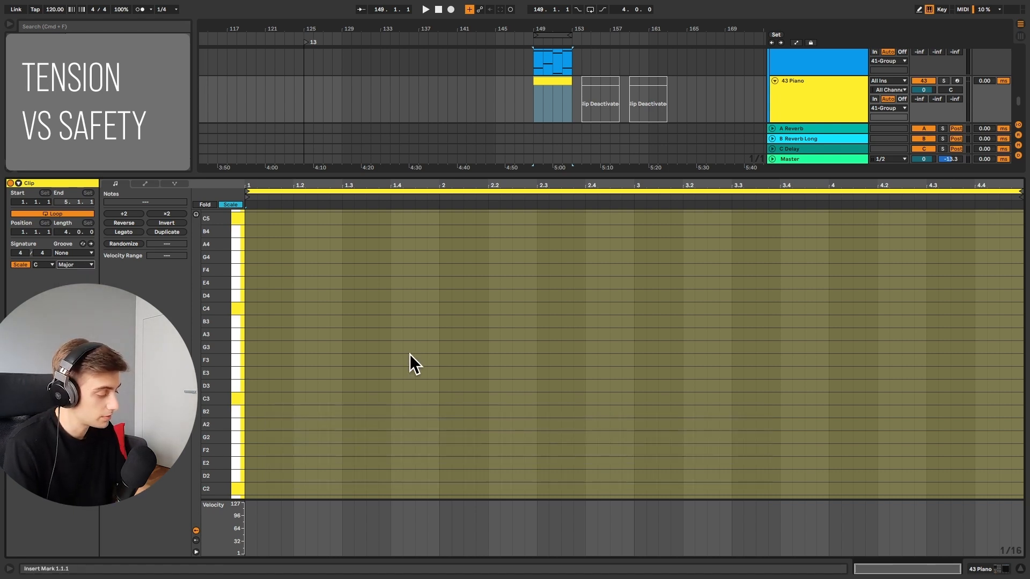
# Step: Draw a 1/16 C major triad on C3, E3 and G3 at the start of the clip
pyautogui.press('b')
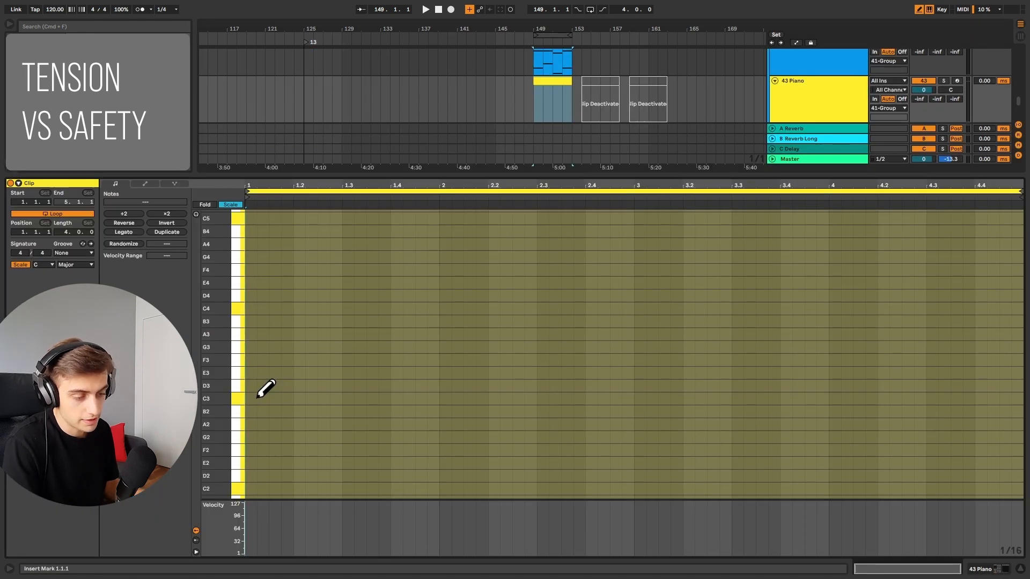
pyautogui.click(250, 399)
pyautogui.click(250, 373)
pyautogui.click(250, 347)
pyautogui.moveTo(254, 185); pyautogui.dragTo(255, 289)
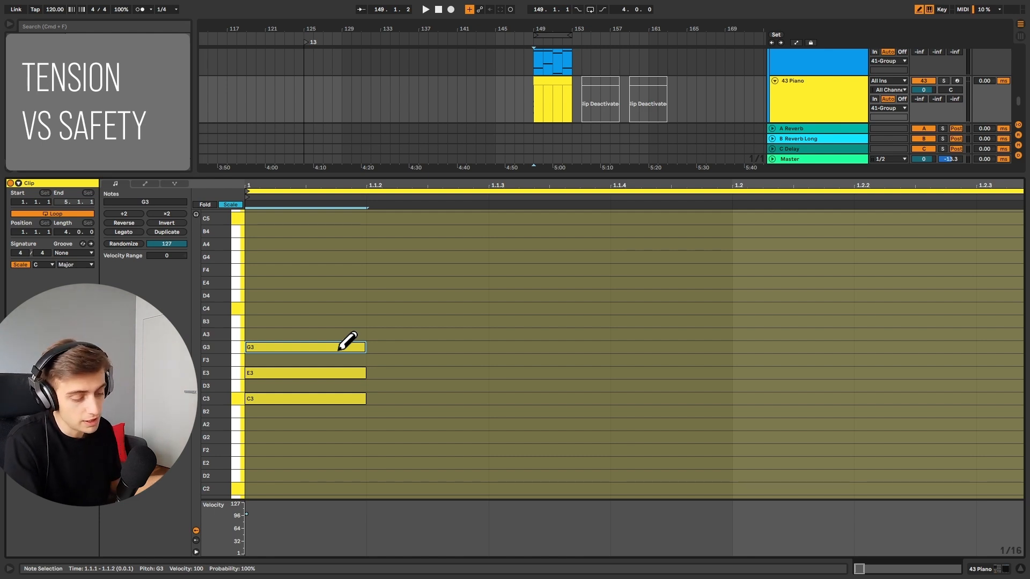
# Step: Add 1/16 notes on B3, A3, F3 and D3 around the triad and deactivate these four notes
pyautogui.click(297, 321)
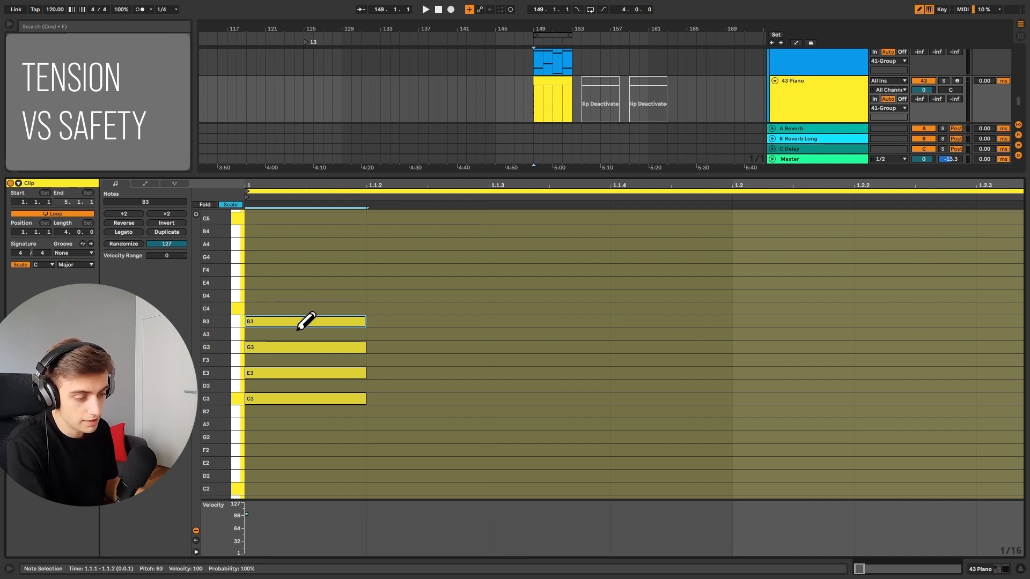
pyautogui.click(295, 334)
pyautogui.click(289, 358)
pyautogui.click(288, 385)
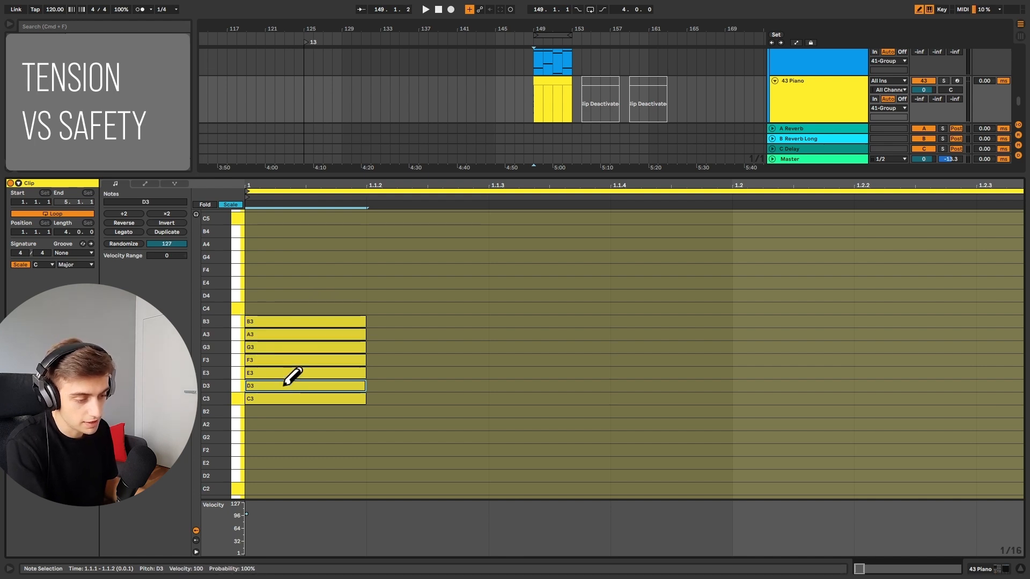
pyautogui.press('b')
pyautogui.click(406, 354)
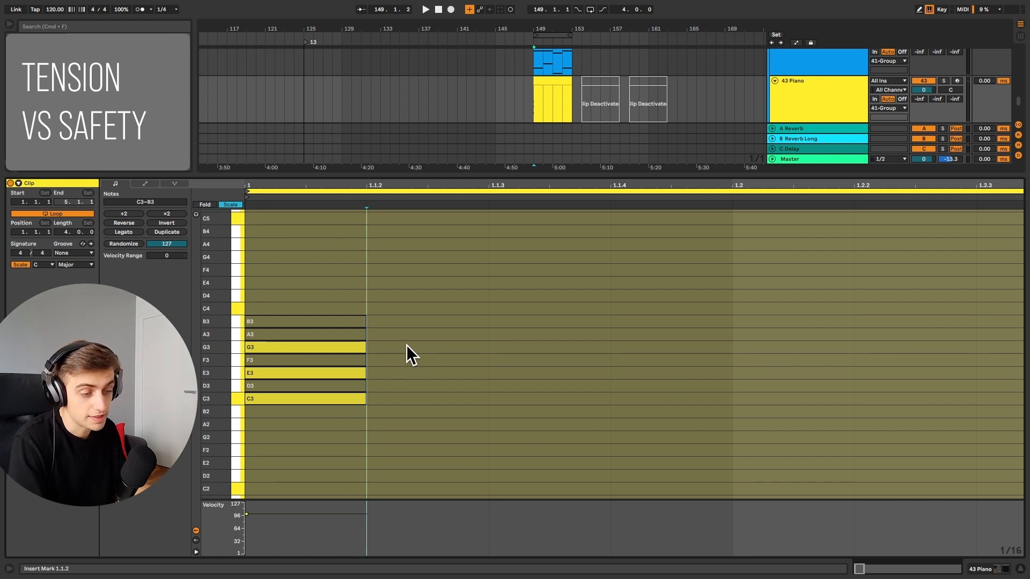
# Step: Reactivate B3 so it extends the C3, E3, G3 triad into a seventh chord
pyautogui.click(317, 322)
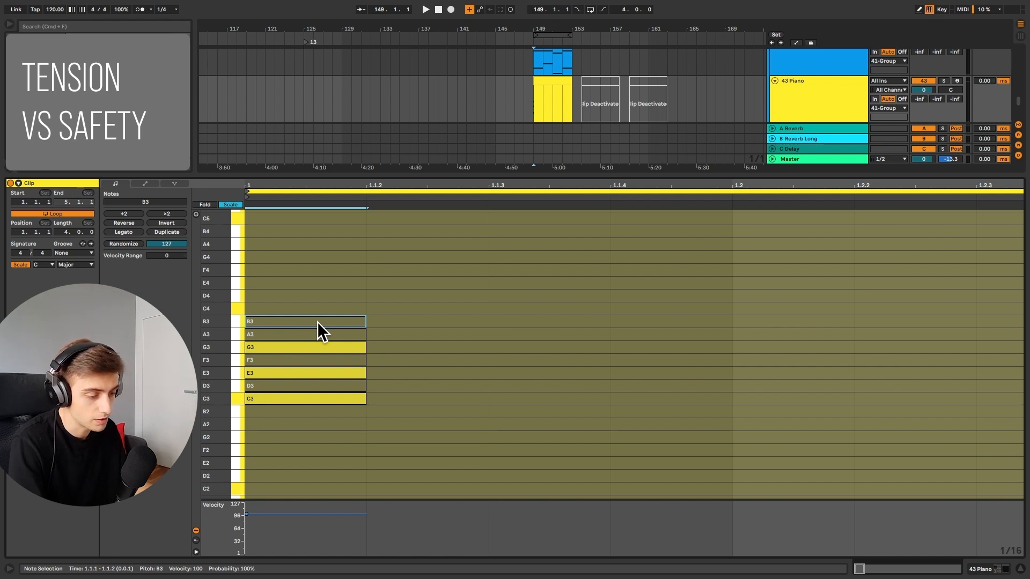
pyautogui.click(263, 398)
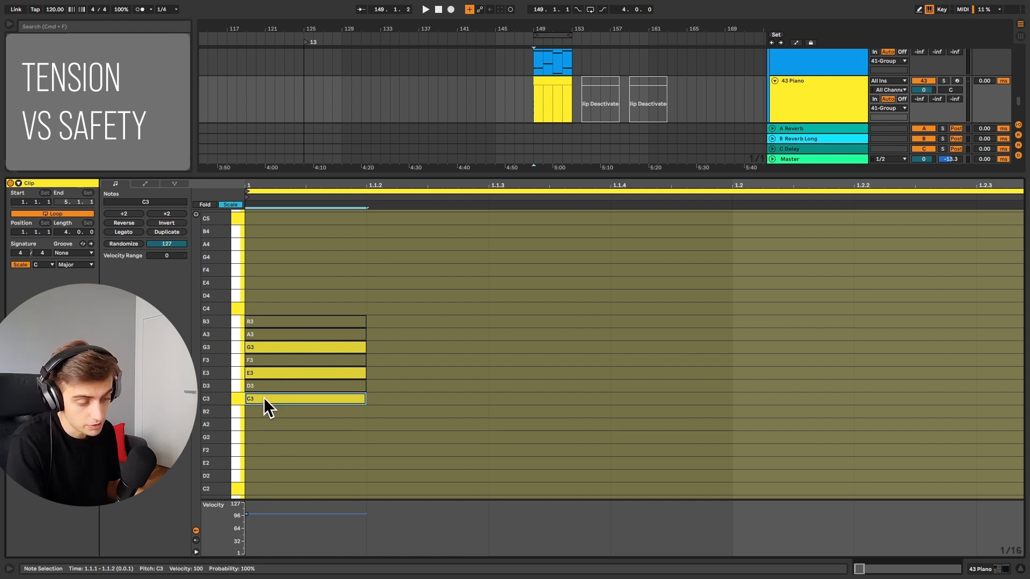
pyautogui.click(260, 370)
pyautogui.click(261, 346)
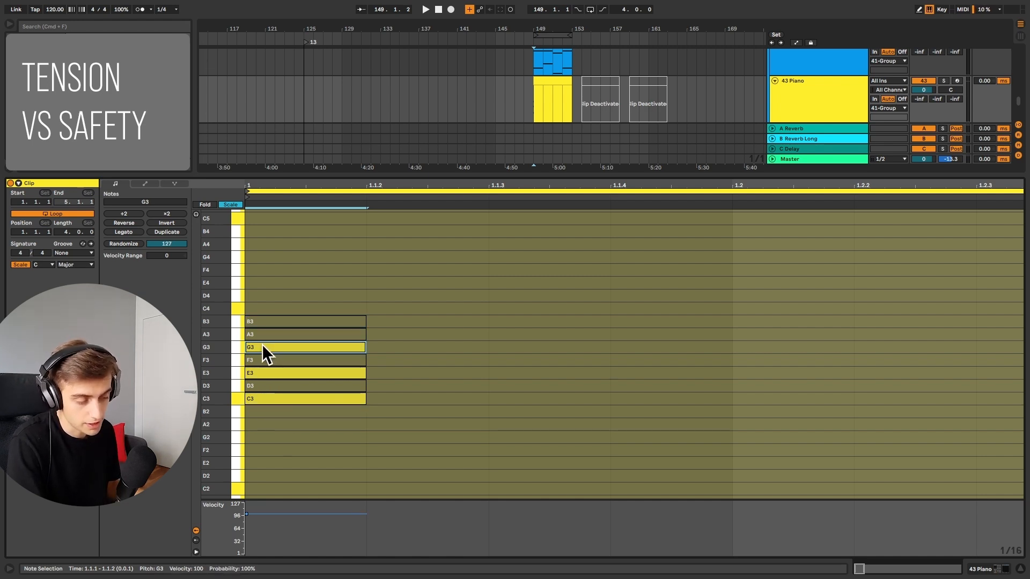
pyautogui.click(255, 322)
pyautogui.press('0')
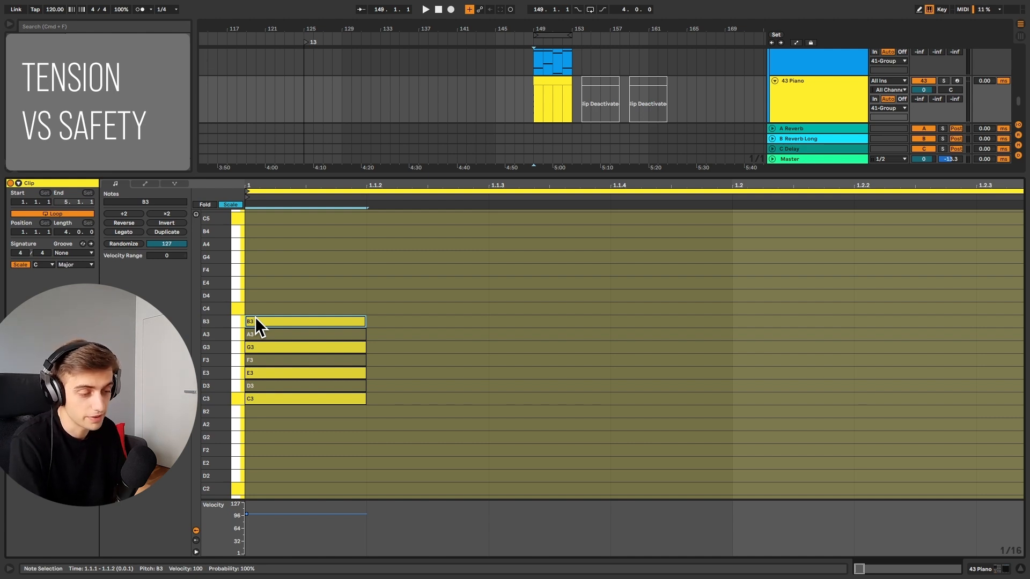
pyautogui.click(266, 384)
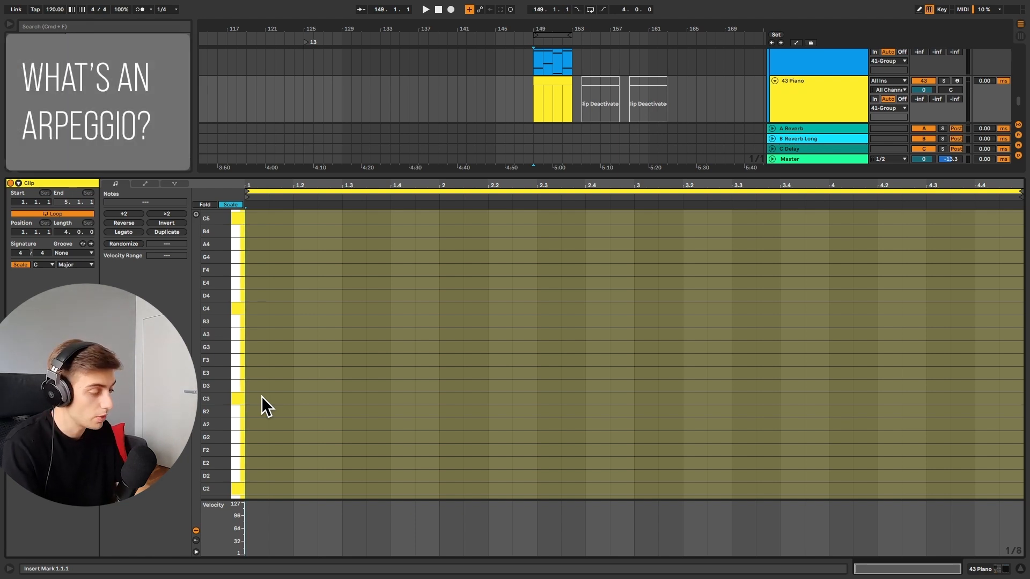
# Step: Draw stacked 1/8 notes on C3, E3, G3 and B3 at the start of the cleared clip
pyautogui.press('b')
pyautogui.click(262, 399)
pyautogui.click(262, 372)
pyautogui.click(261, 347)
pyautogui.click(262, 322)
pyautogui.press('b')
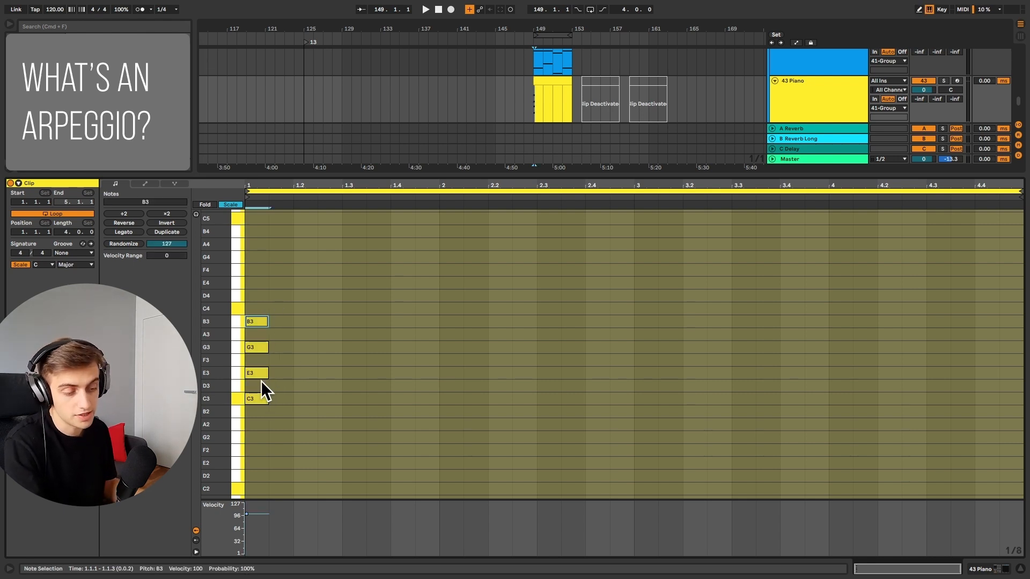
# Step: Delay E3 by one, G3 by two and B3 by three 1/8 steps to form an ascending arpeggio, and play the clip soloed
pyautogui.click(260, 380)
pyautogui.click(258, 373)
pyautogui.press('Right')
pyautogui.click(253, 348)
pyautogui.press('Right')
pyautogui.press('Right')
pyautogui.click(256, 321)
pyautogui.press('Right')
pyautogui.press('Right')
pyautogui.press('Right')
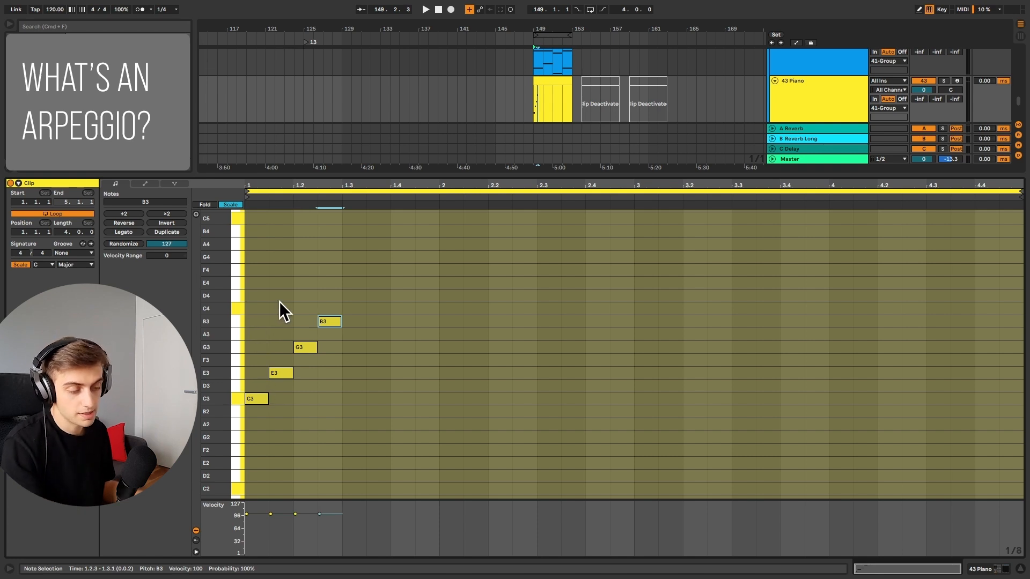
pyautogui.click(542, 96)
pyautogui.press('space')
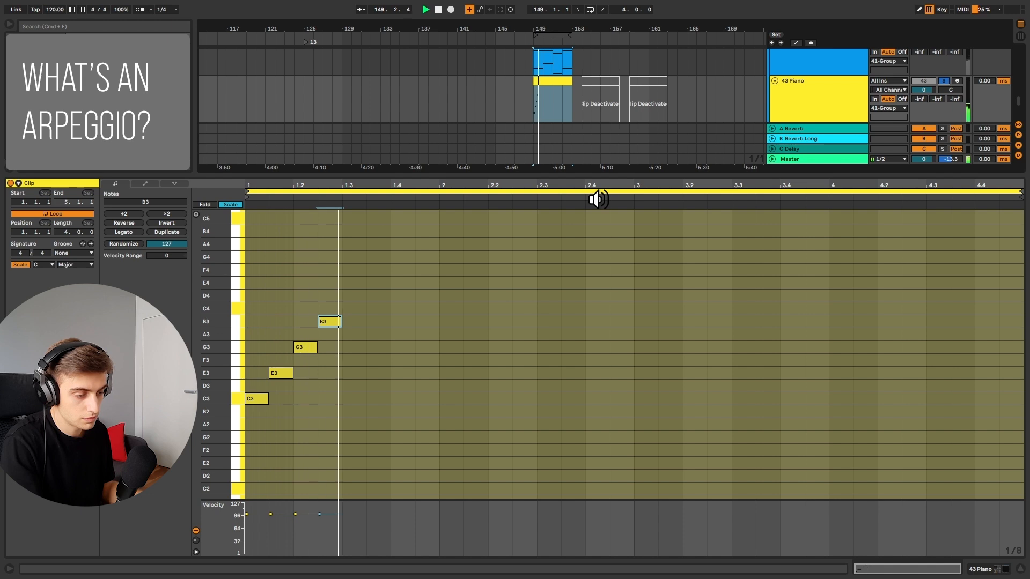
# Step: Delete all the arpeggio notes from the clip and set its fixed grid to 1/4
pyautogui.press('b')
pyautogui.press('b')
pyautogui.click(346, 297)
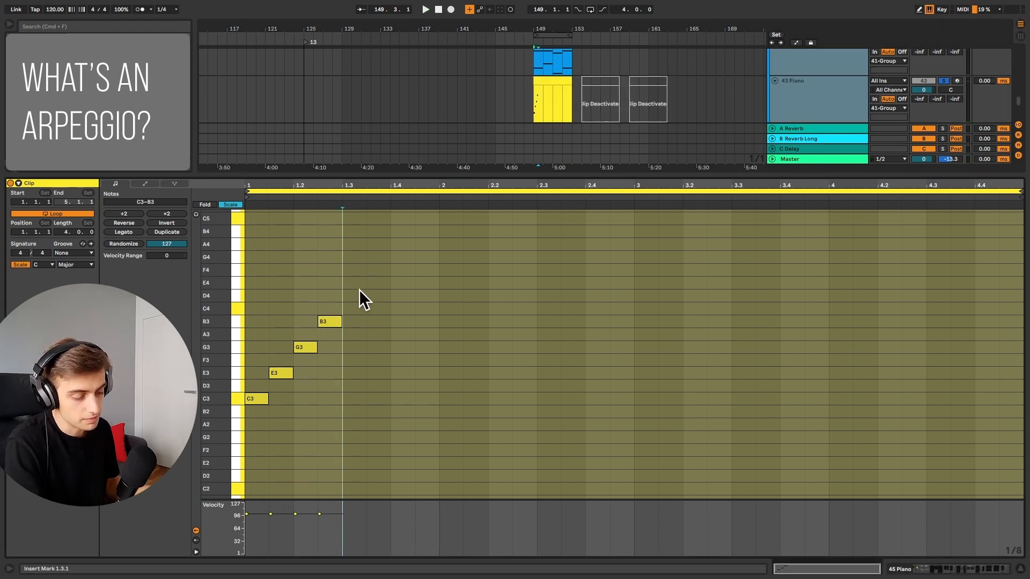
pyautogui.hotkey('ctrl', 'a')
pyautogui.press('Delete')
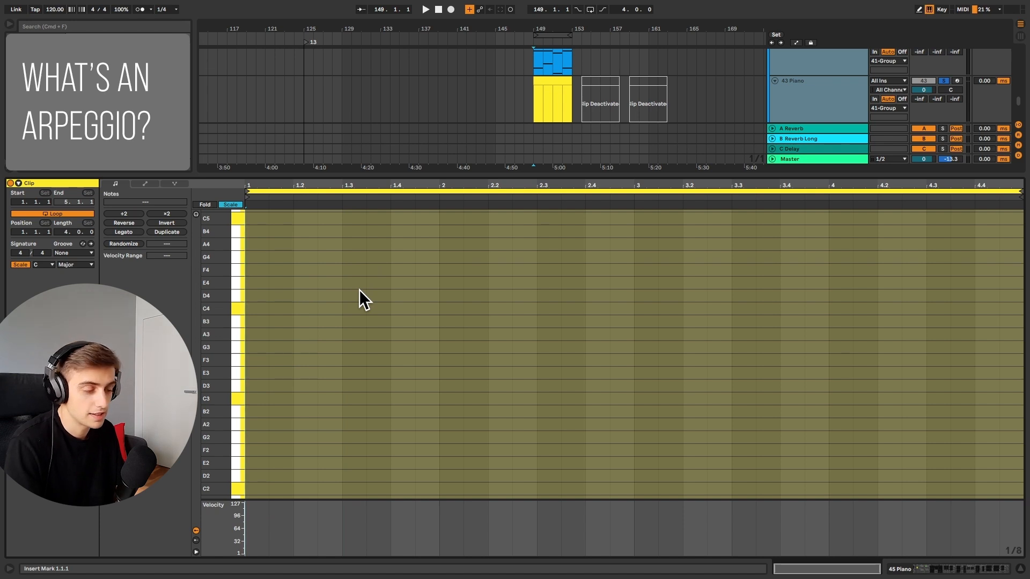
pyautogui.rightClick(358, 290)
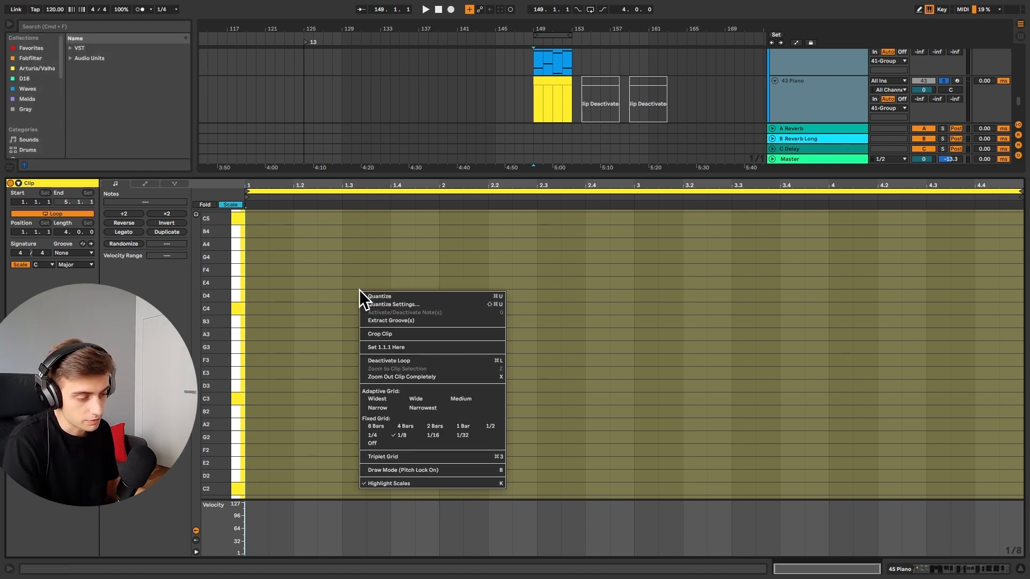
pyautogui.click(375, 434)
pyautogui.rightClick(368, 316)
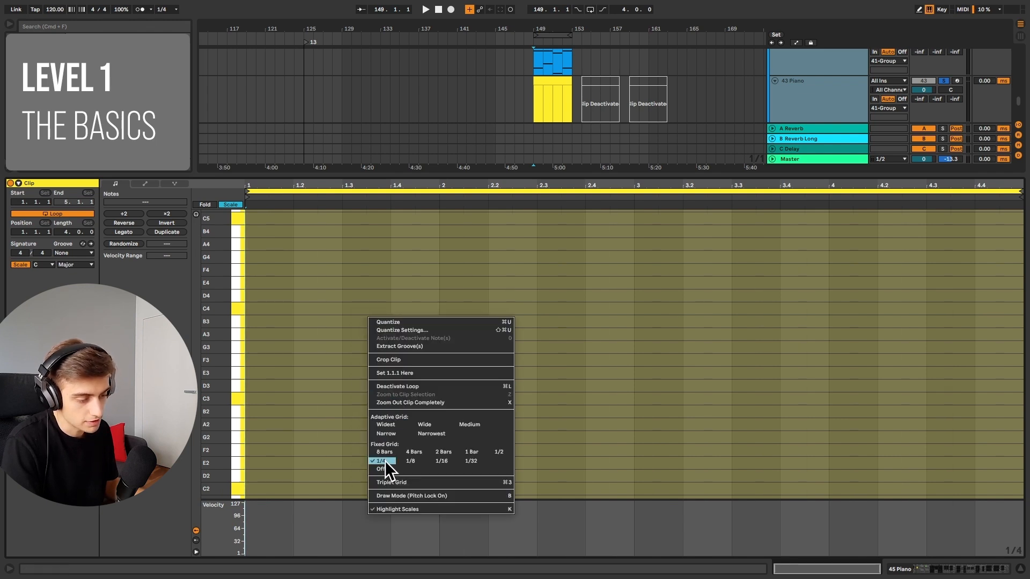
pyautogui.click(304, 393)
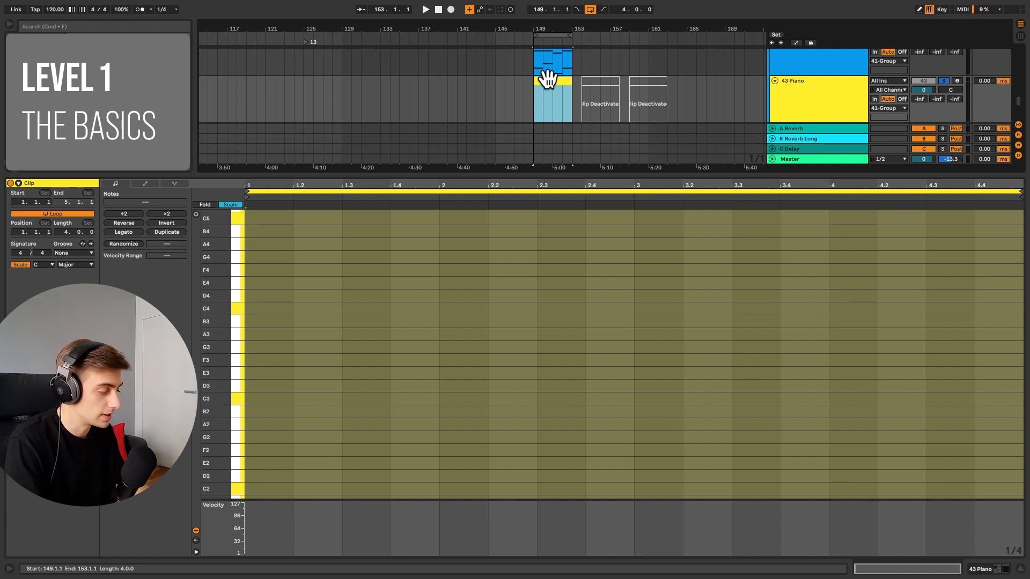
# Step: Start playback and draw descending 1/4 notes C4, B3, G3 and E3 across the first bar of the empty clip
pyautogui.press('space')
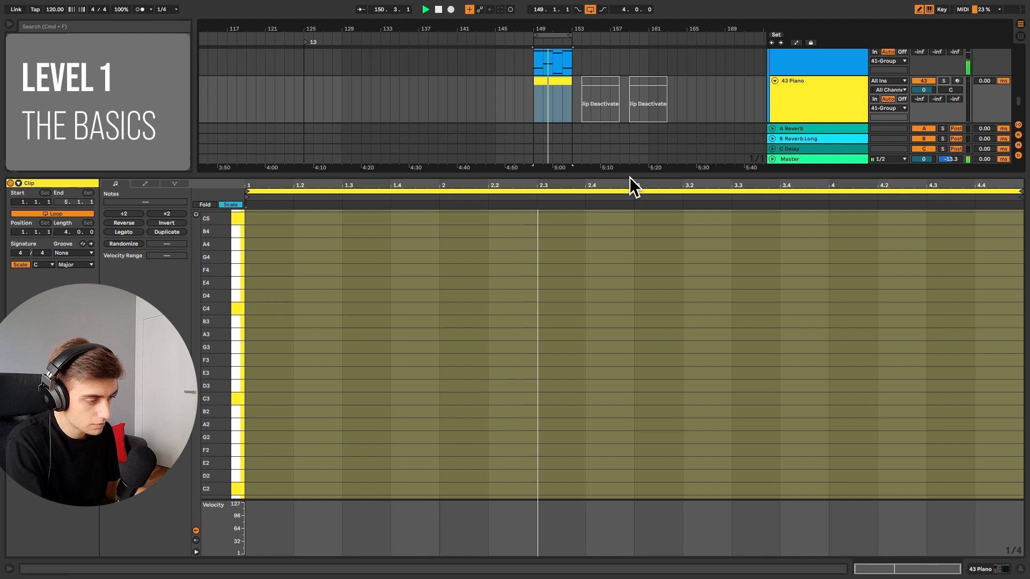
pyautogui.press('b')
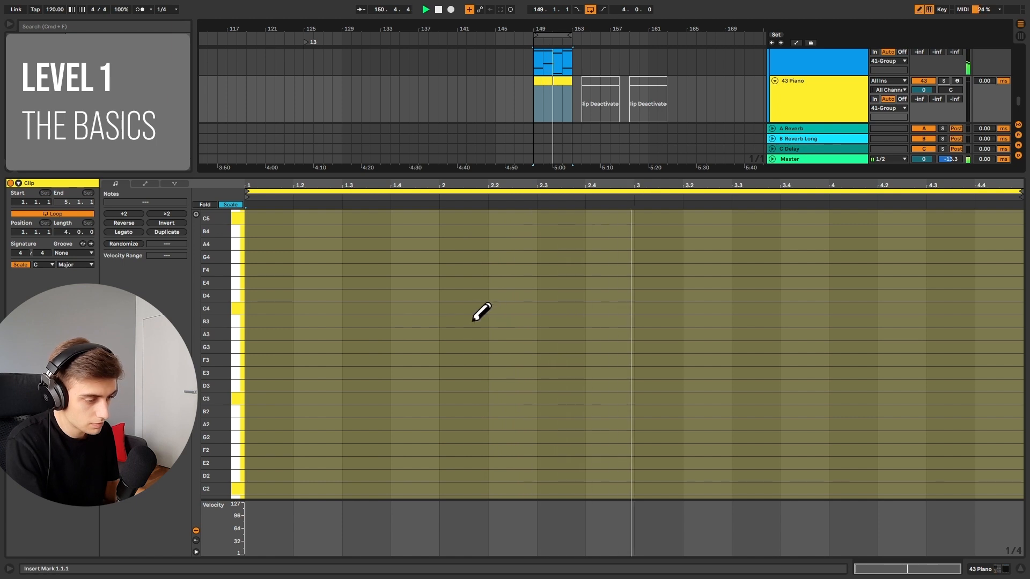
pyautogui.click(278, 308)
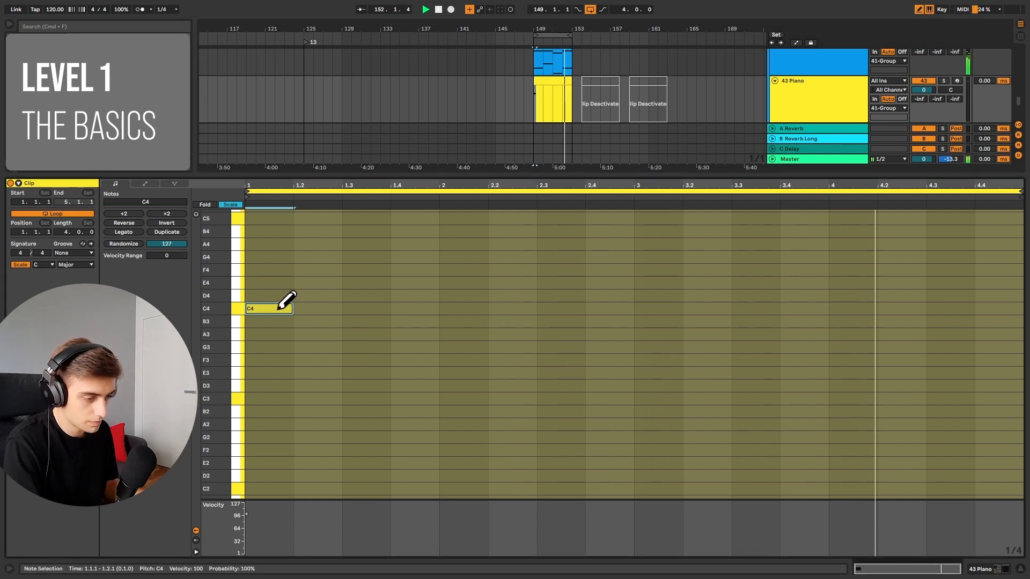
pyautogui.click(321, 320)
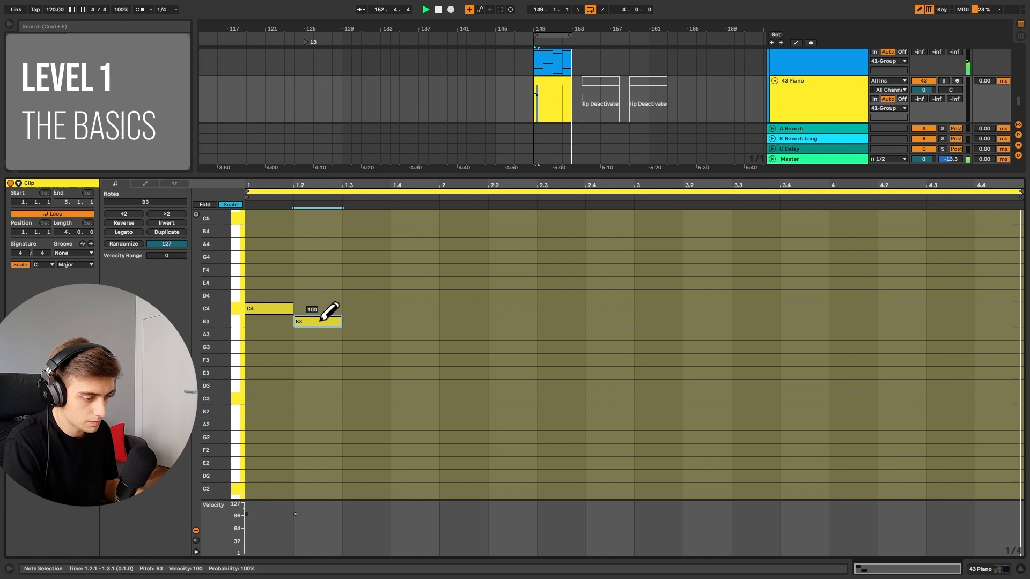
pyautogui.click(365, 347)
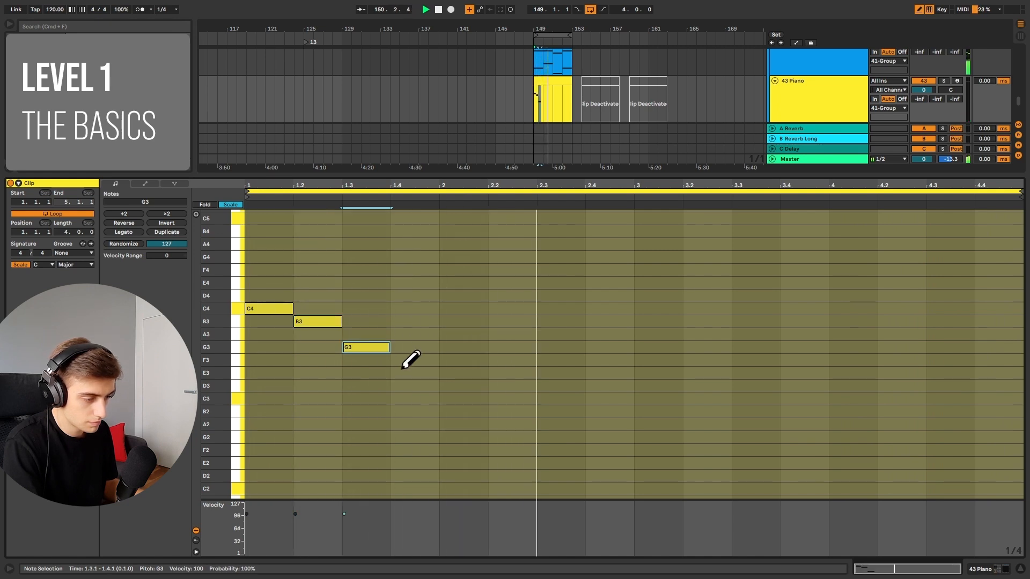
pyautogui.click(410, 372)
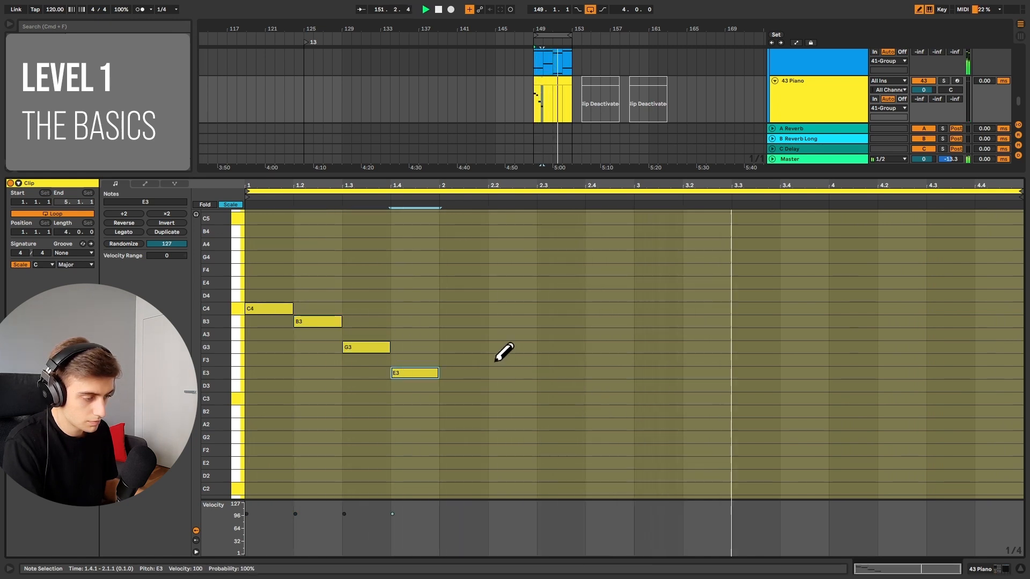
# Step: Duplicate the four-note C4, B3, G3, E3 pattern three times to fill all four bars
pyautogui.moveTo(439, 307); pyautogui.dragTo(282, 387)
pyautogui.press('super+d')
pyautogui.press('super+d')
pyautogui.press('super+d')
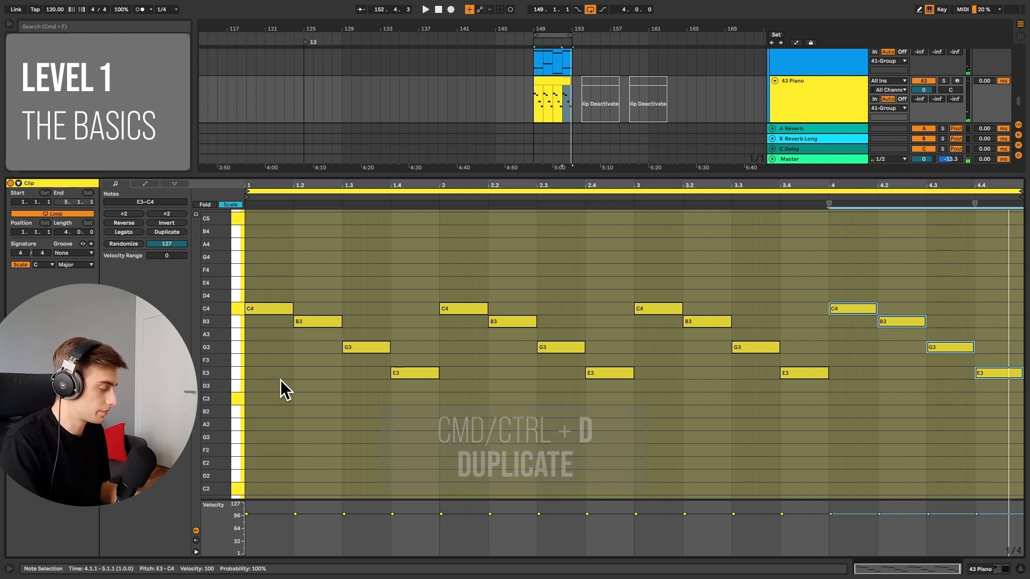
# Step: Highlight the notes of the first two bars and the last two bars to compare the repeated pattern
pyautogui.click(281, 305)
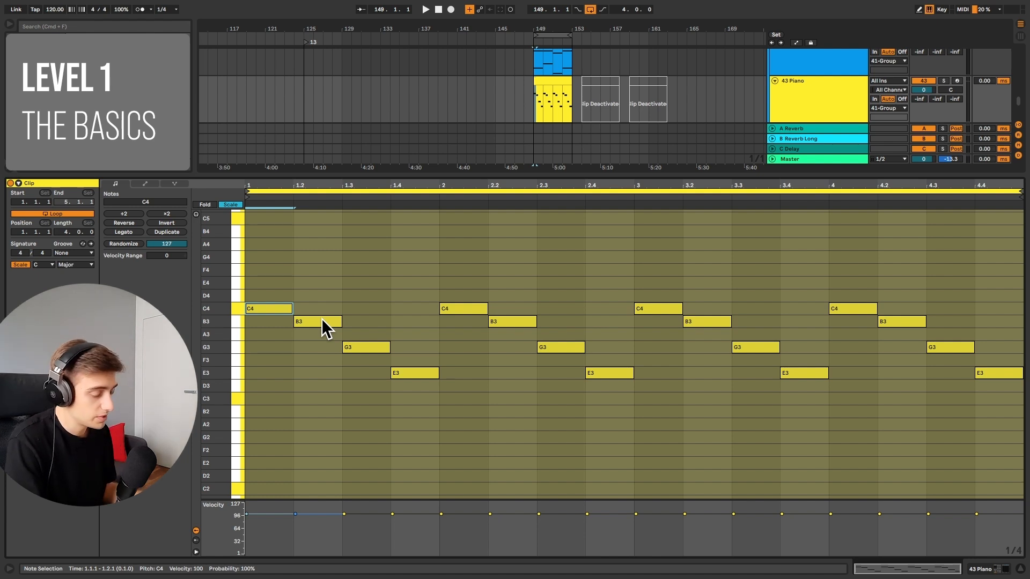
pyautogui.click(346, 311)
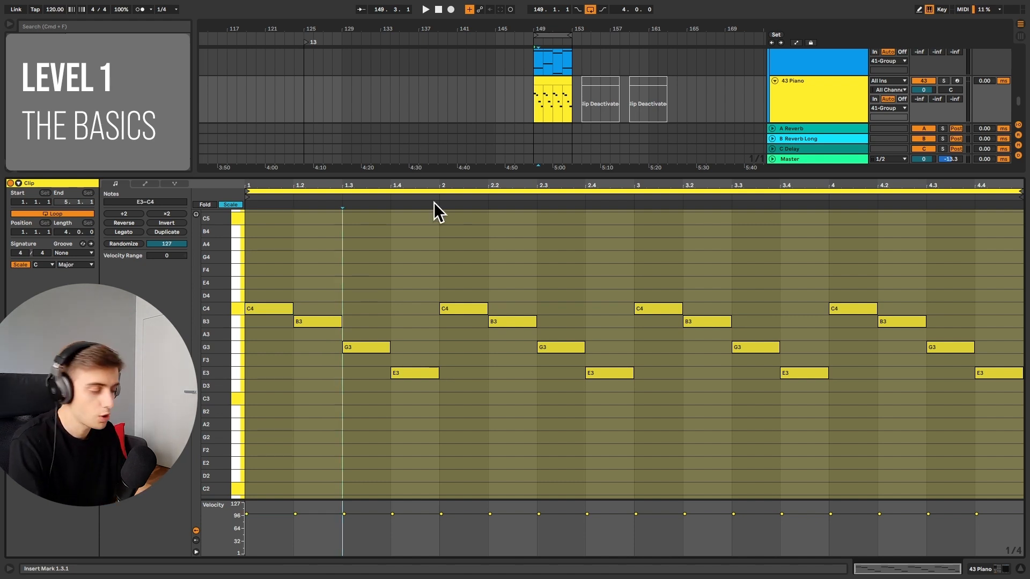
pyautogui.moveTo(607, 416); pyautogui.dragTo(261, 232)
pyautogui.moveTo(657, 236); pyautogui.dragTo(1014, 457)
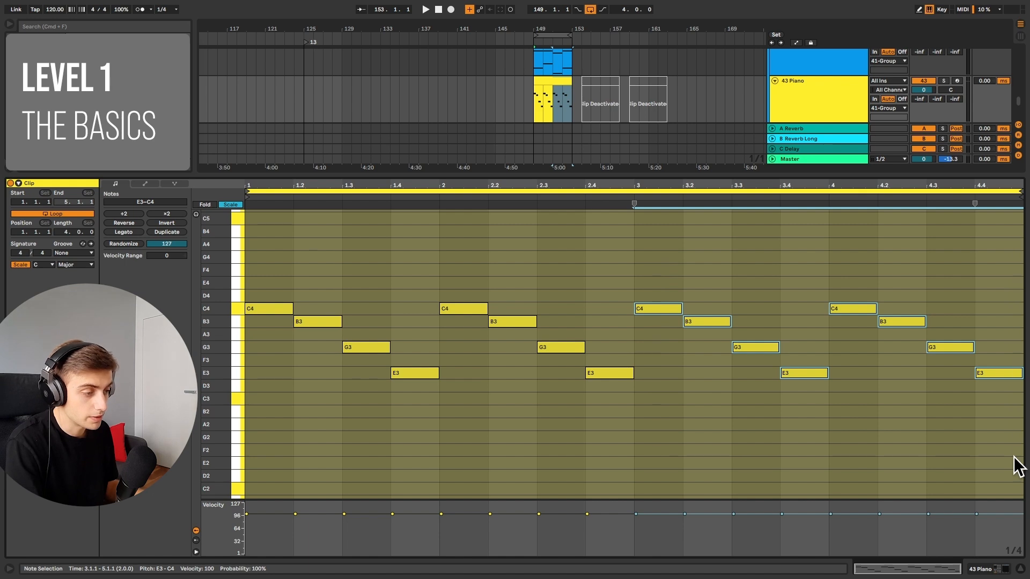
pyautogui.click(682, 233)
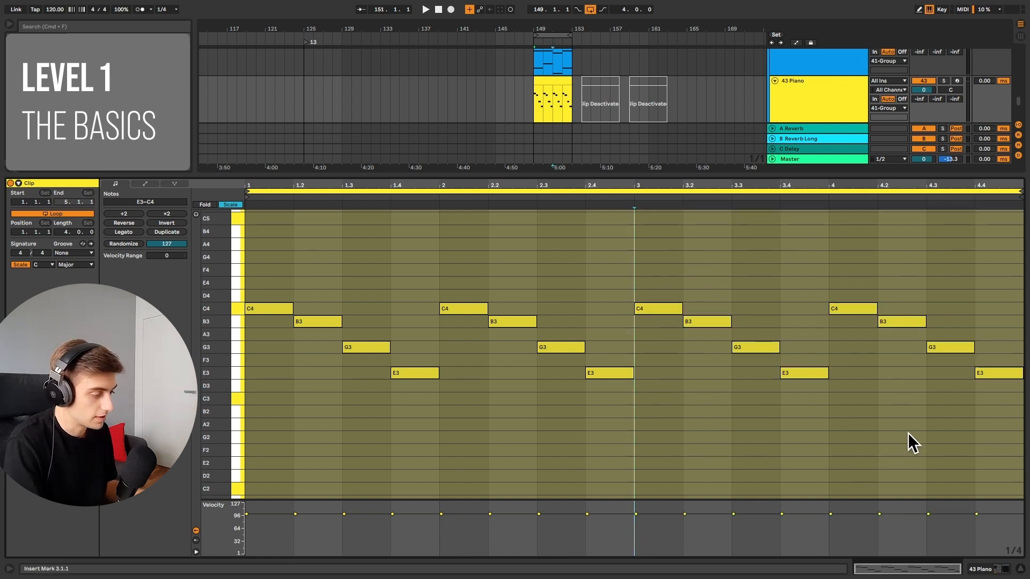
# Step: Vary bar 3 during playback by moving its C4 to D3, its B3 to E3 and its last E3 to B3
pyautogui.press('space')
pyautogui.moveTo(659, 314); pyautogui.dragTo(665, 384)
pyautogui.moveTo(707, 324); pyautogui.dragTo(705, 378)
pyautogui.moveTo(808, 369); pyautogui.dragTo(814, 327)
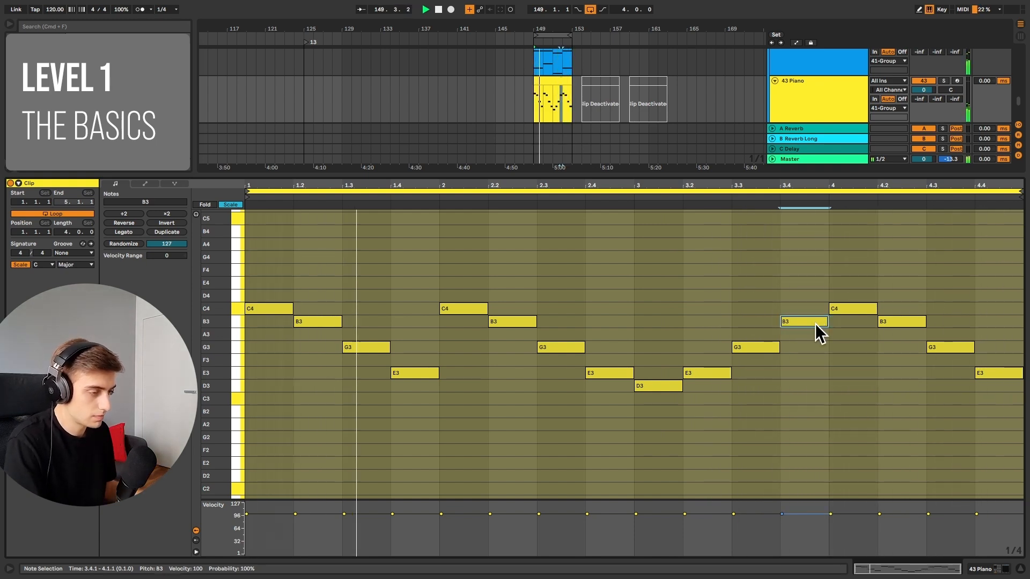
pyautogui.click(828, 354)
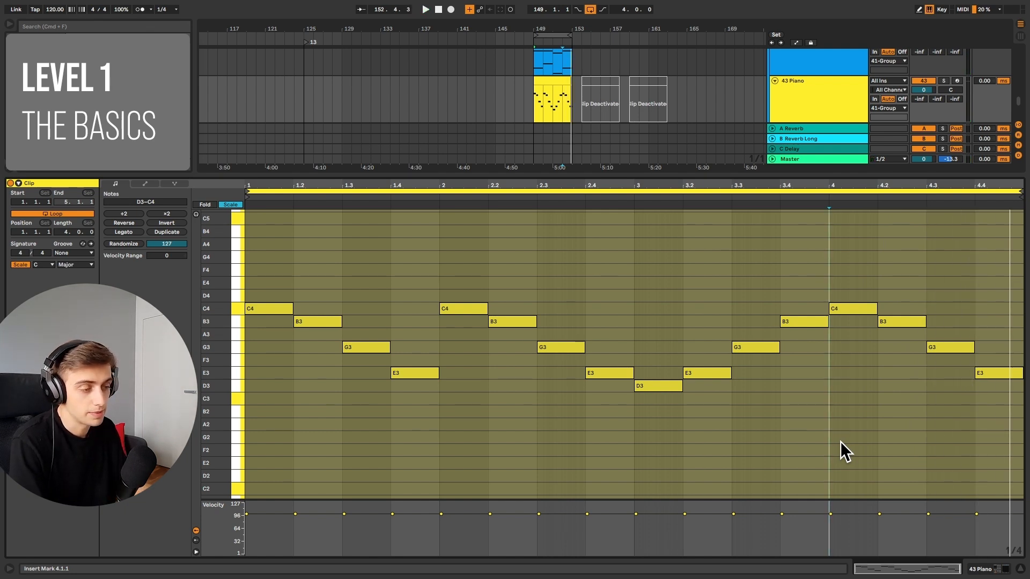
# Step: Move the finished clip to bar 140, activate the clip at bar 154, move it to bar 149 and play it
pyautogui.click(549, 73)
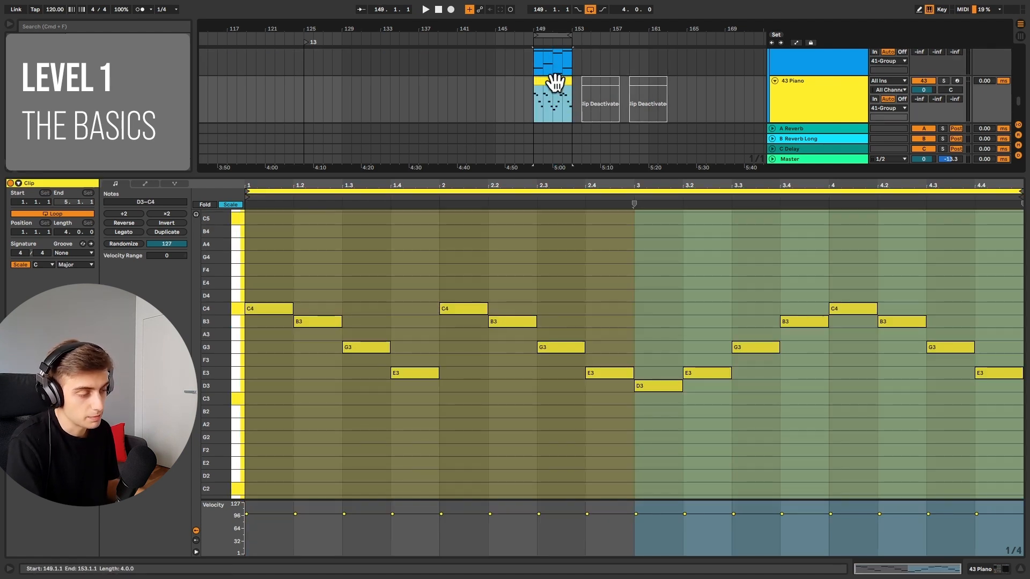
pyautogui.moveTo(555, 82); pyautogui.dragTo(469, 82)
pyautogui.click(604, 82)
pyautogui.press('0')
pyautogui.moveTo(604, 81); pyautogui.dragTo(553, 81)
pyautogui.press('space')
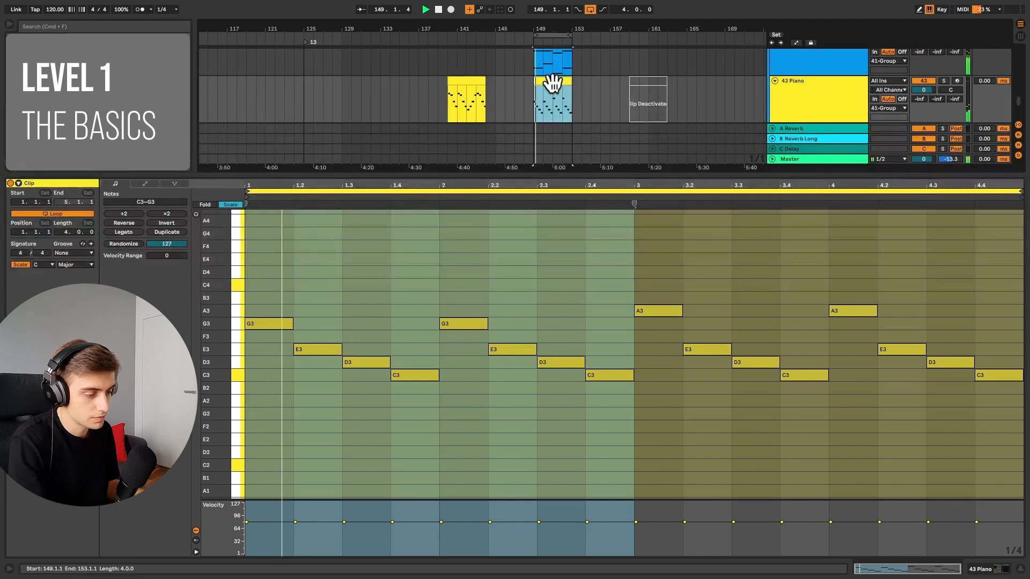
pyautogui.click(629, 262)
pyautogui.click(632, 262)
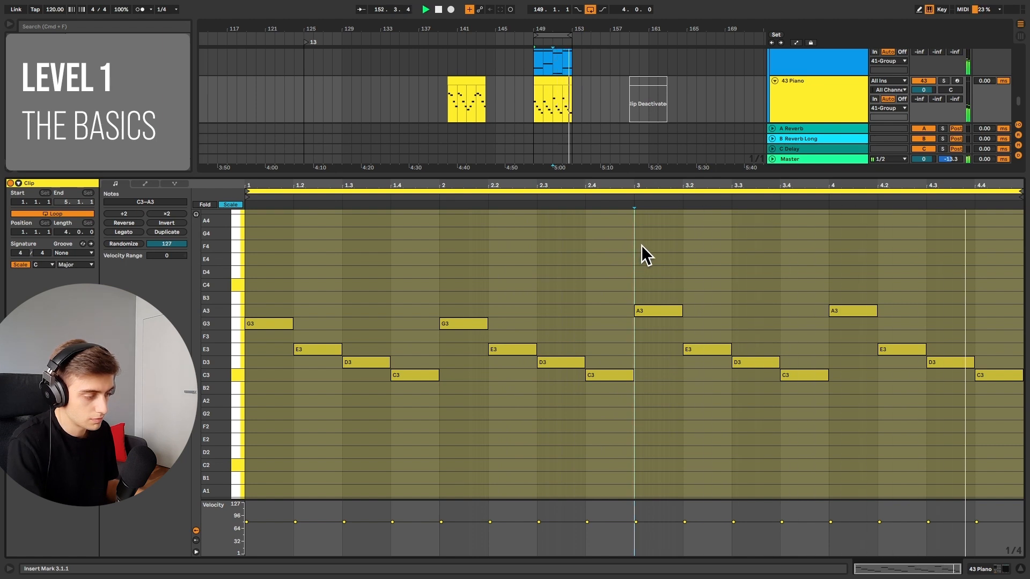
# Step: Move the played clip to bar 145, place the remaining clip activated at bar 149, and examine its note groups
pyautogui.click(561, 88)
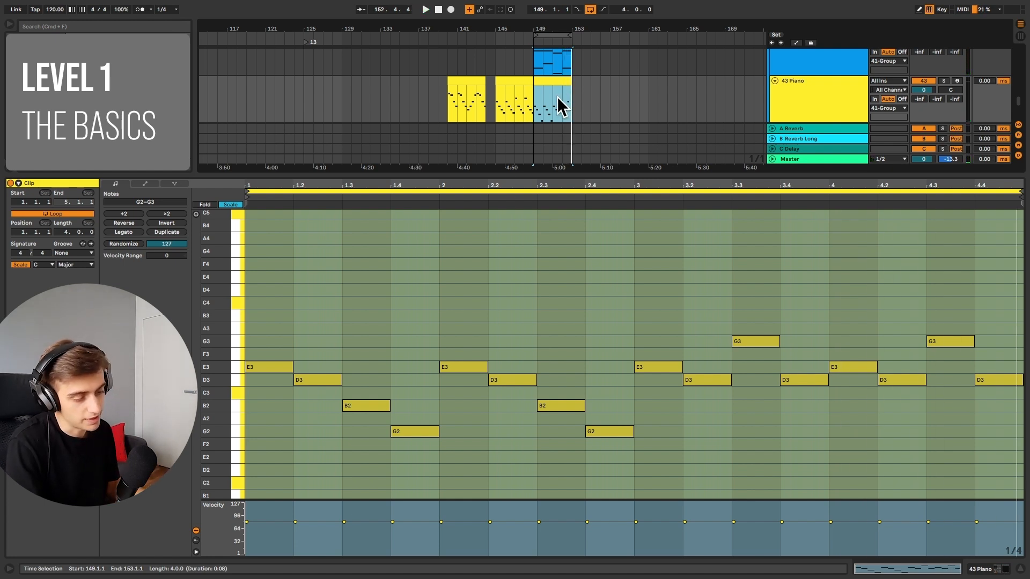
pyautogui.moveTo(255, 284); pyautogui.dragTo(426, 471)
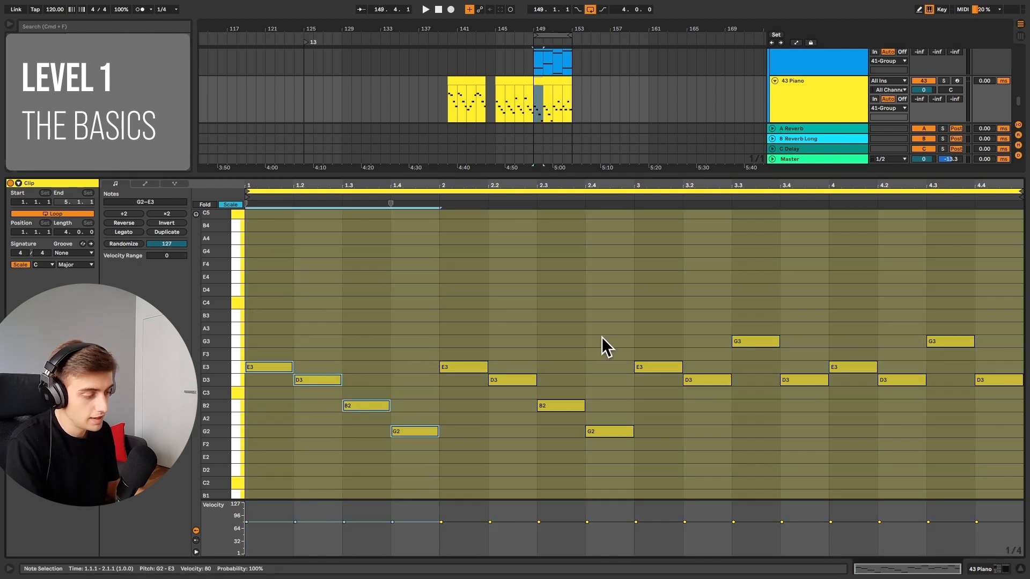
pyautogui.moveTo(651, 247); pyautogui.dragTo(981, 426)
pyautogui.moveTo(658, 259); pyautogui.dragTo(825, 447)
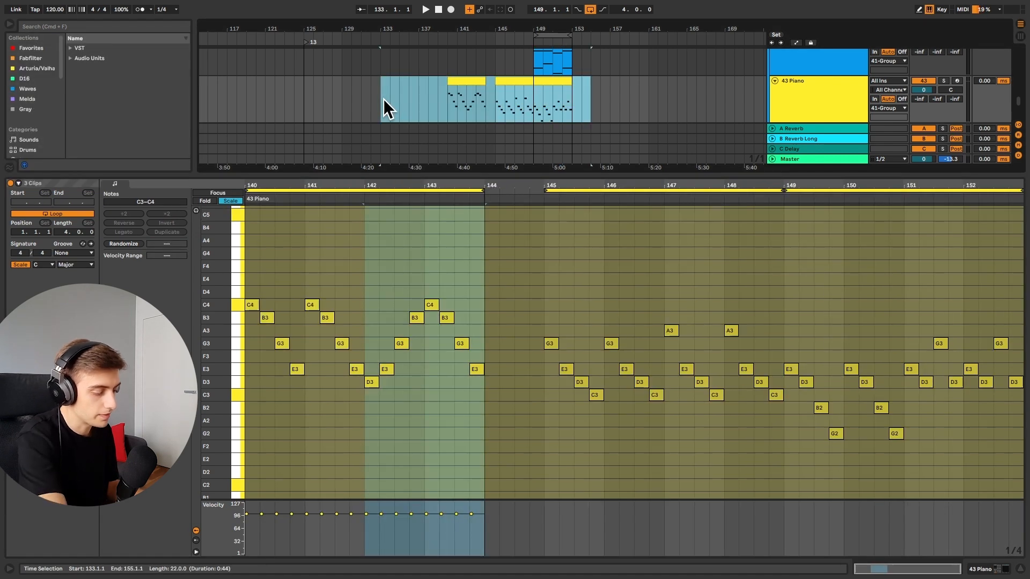
# Step: Deactivate the three 43 Piano clips and create an empty four-bar clip at bar 149 on 44 Piano with a 1/8 grid
pyautogui.press('0')
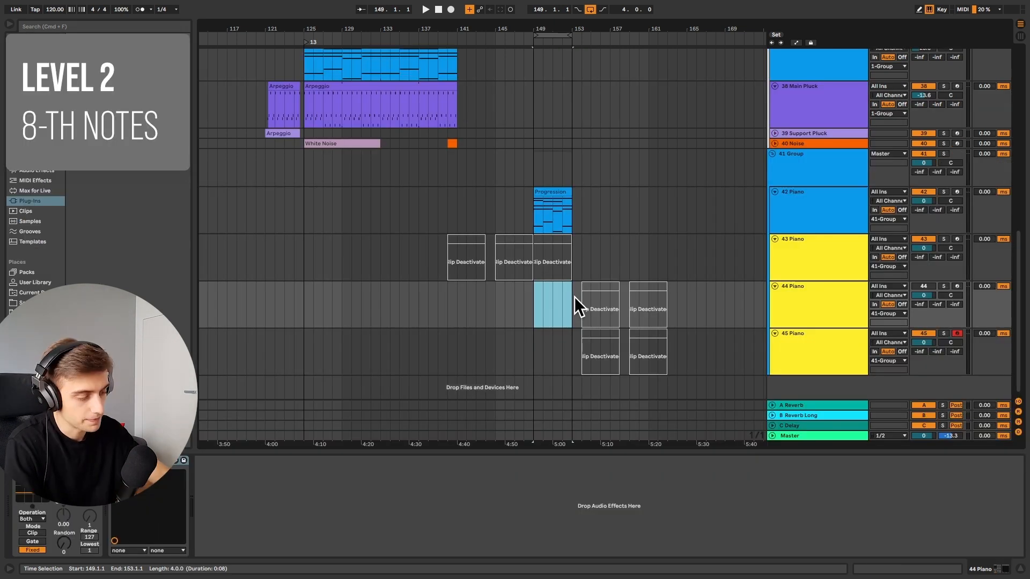
pyautogui.hotkey('ctrl', 'shift', 'm')
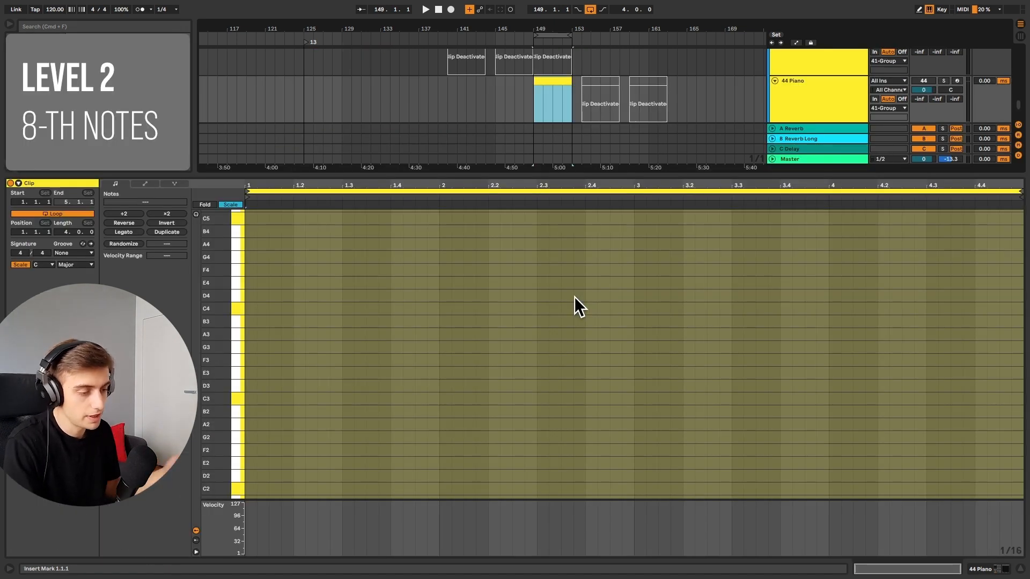
pyautogui.rightClick(342, 283)
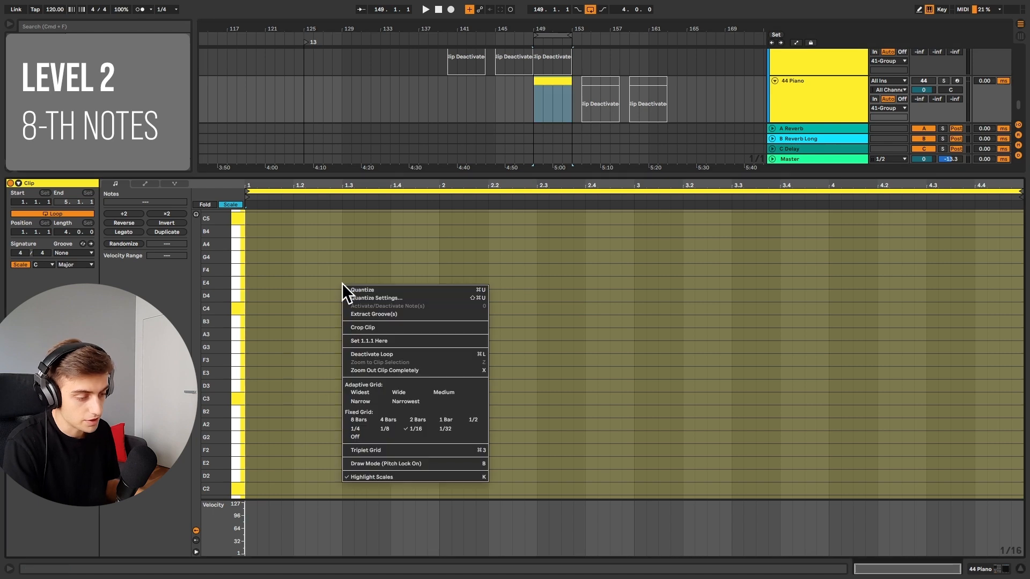
pyautogui.click(397, 424)
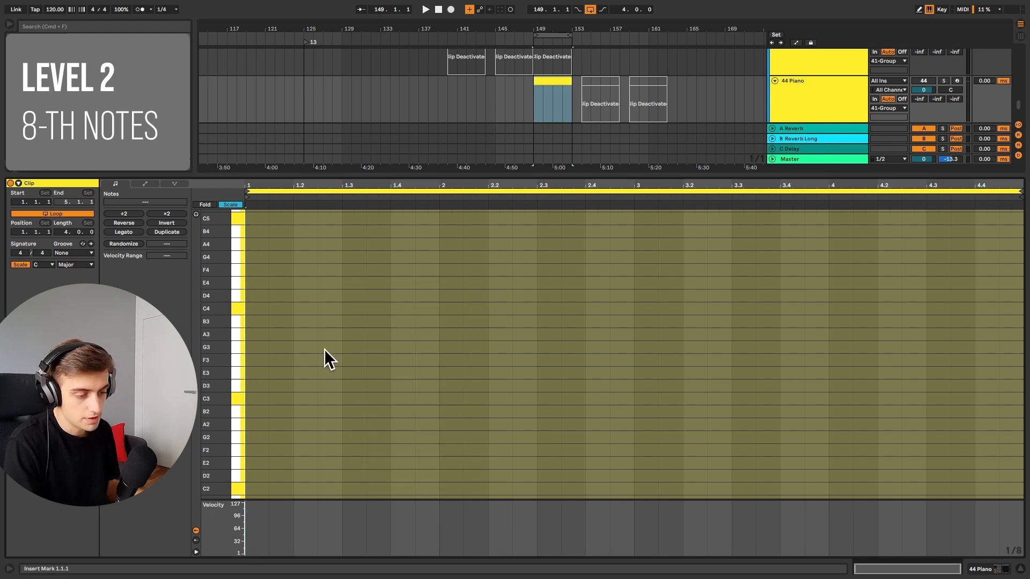
# Step: Draw 1/8 notes E3, D3, G3 and D3 across the first two beats of the new clip during playback
pyautogui.click(285, 384)
pyautogui.press('b')
pyautogui.press('space')
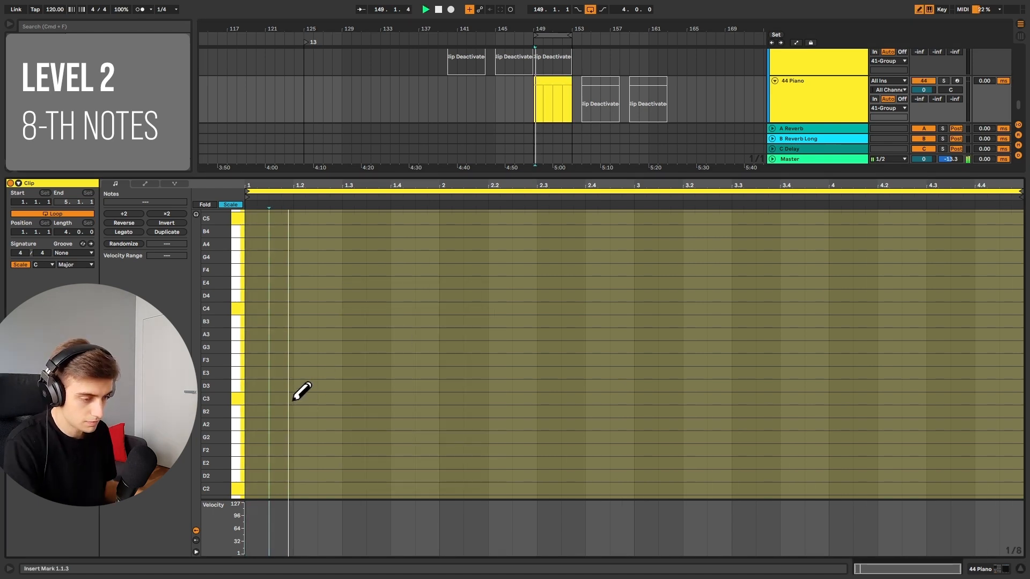
pyautogui.click(257, 373)
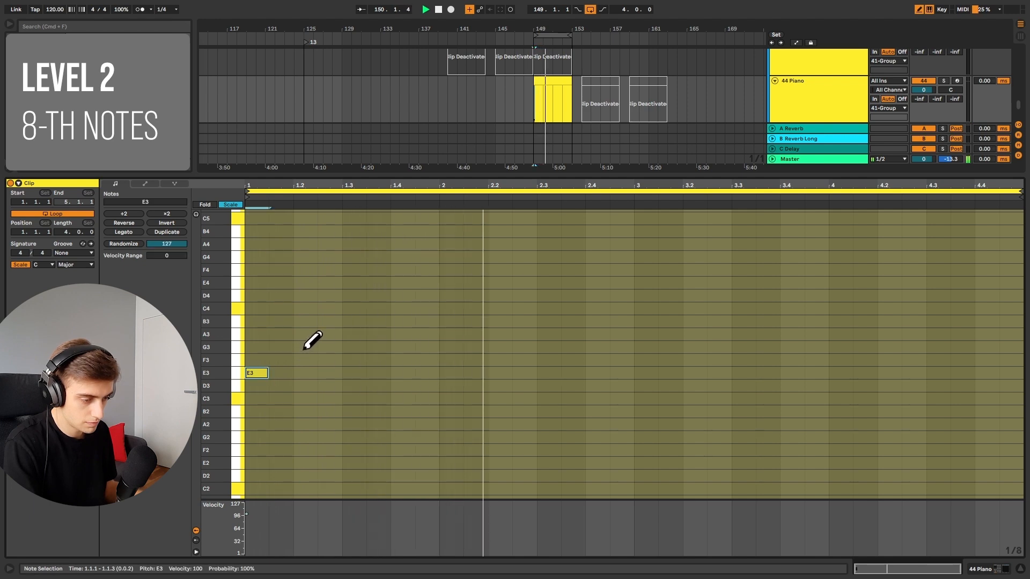
pyautogui.click(280, 385)
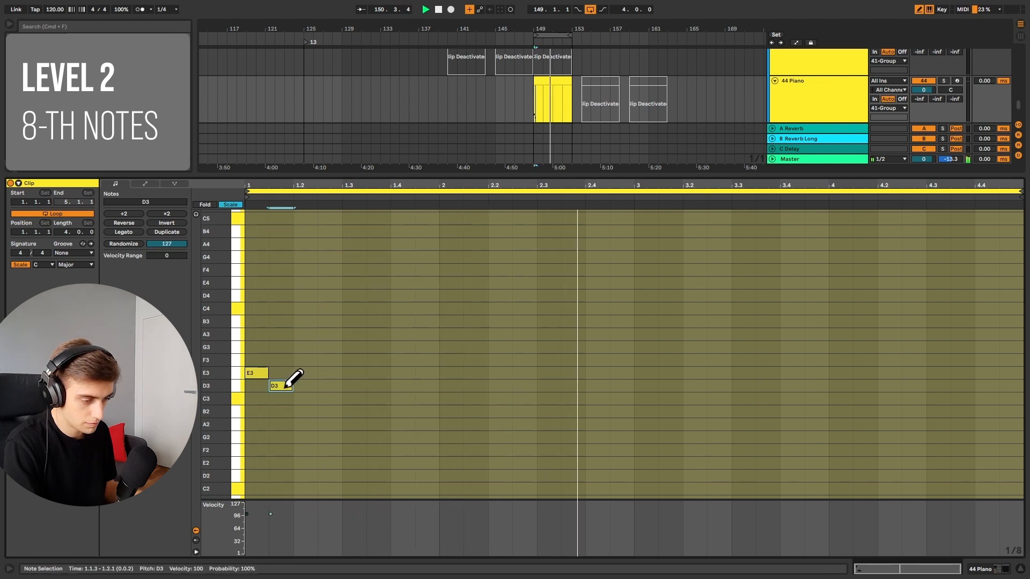
pyautogui.click(306, 348)
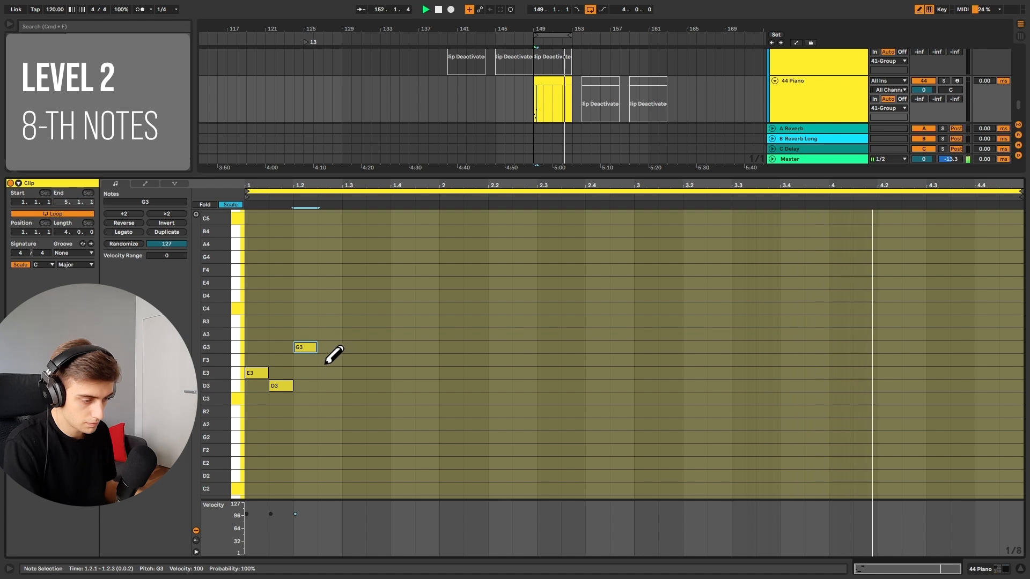
pyautogui.click(330, 373)
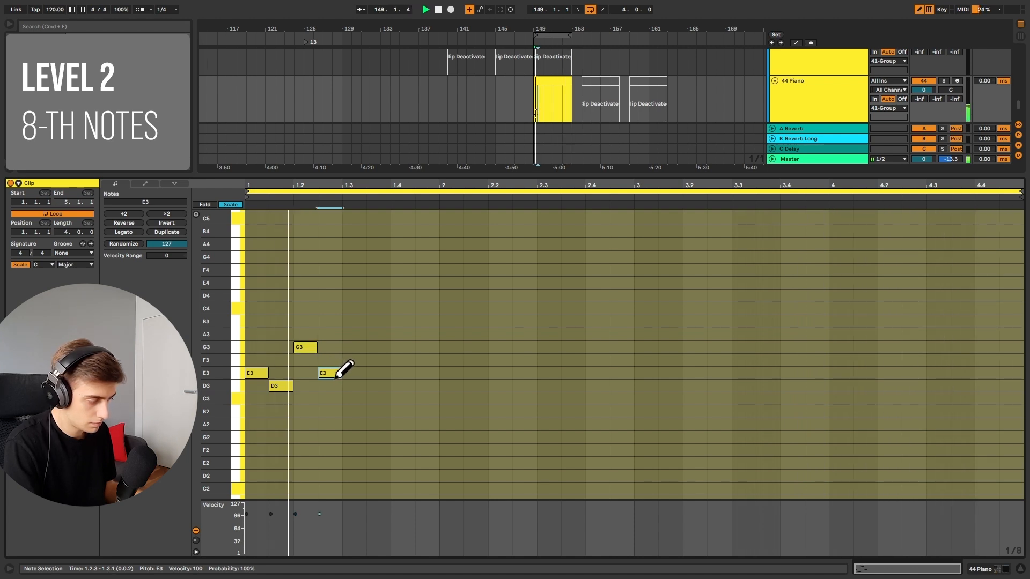
pyautogui.click(334, 375)
pyautogui.click(330, 383)
pyautogui.click(346, 372)
pyautogui.press('b')
# Step: Duplicate the E3, D3, G3, D3 pattern seven times to fill all four bars
pyautogui.moveTo(343, 341)
pyautogui.mouseDown()
pyautogui.moveTo(282, 407)
pyautogui.moveTo(263, 407)
pyautogui.mouseUp()
pyautogui.press('super+d')
pyautogui.press('super+d')
pyautogui.press('super+d')
pyautogui.press('super+d')
pyautogui.press('super+d')
pyautogui.press('super+d')
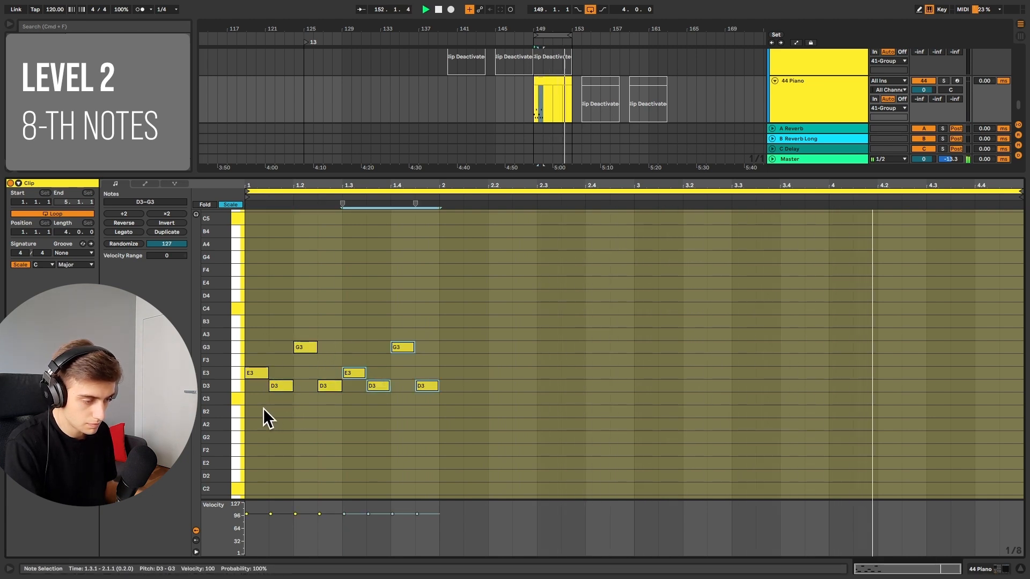
pyautogui.press('super+d')
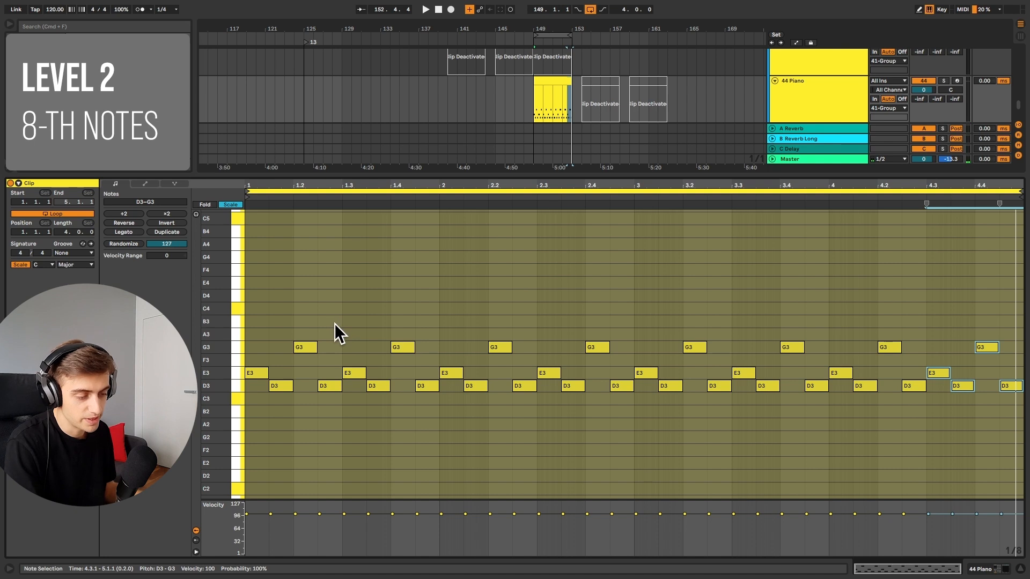
# Step: Examine the 1/8-note arpeggio by highlighting its chord tones, its single pattern, and the bar-long groups across all four bars
pyautogui.click(301, 348)
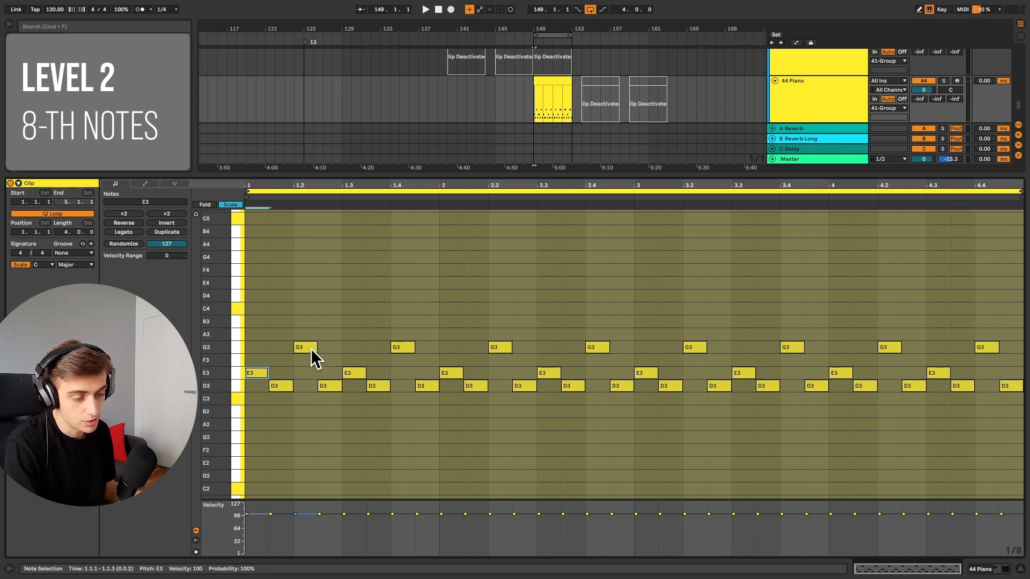
pyautogui.moveTo(288, 373); pyautogui.dragTo(325, 404)
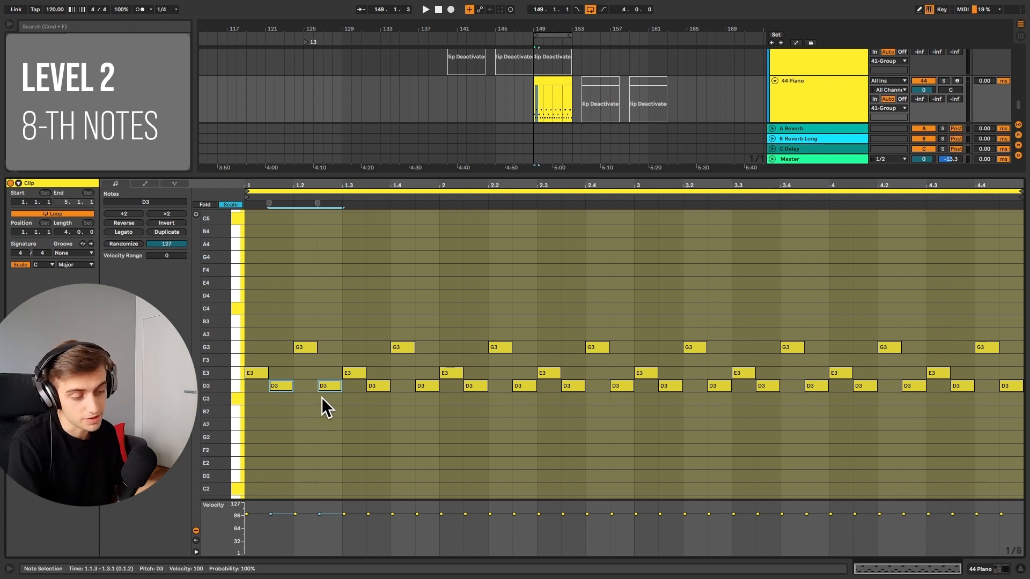
pyautogui.moveTo(321, 397); pyautogui.dragTo(252, 310)
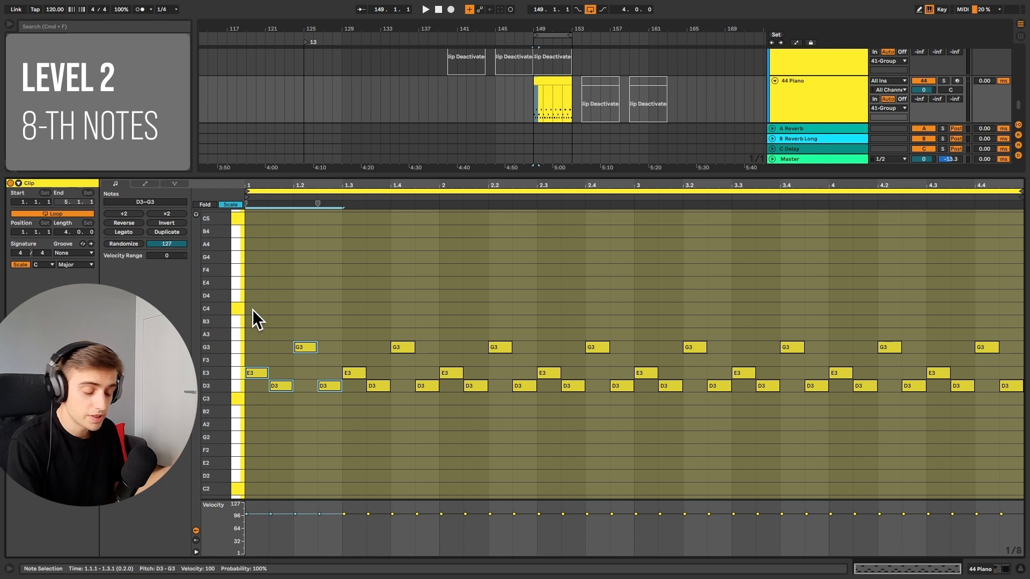
pyautogui.moveTo(252, 310); pyautogui.dragTo(429, 402)
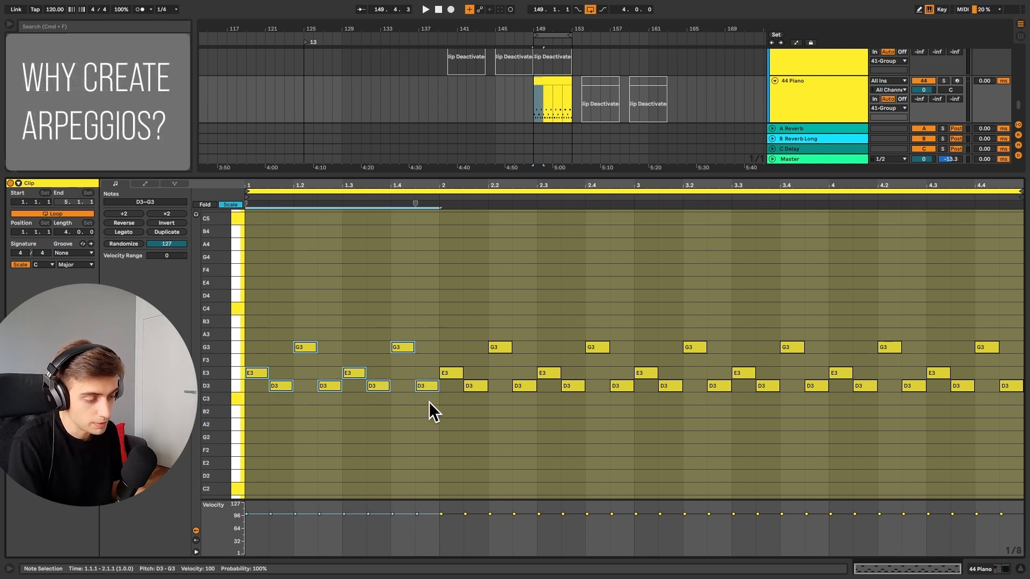
pyautogui.moveTo(447, 310); pyautogui.dragTo(616, 425)
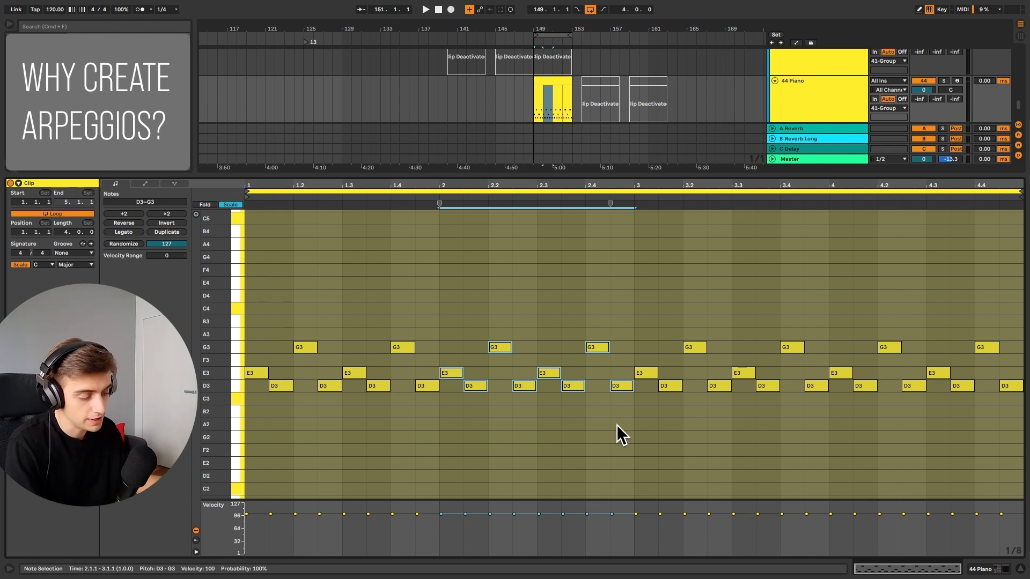
pyautogui.moveTo(432, 314); pyautogui.dragTo(269, 430)
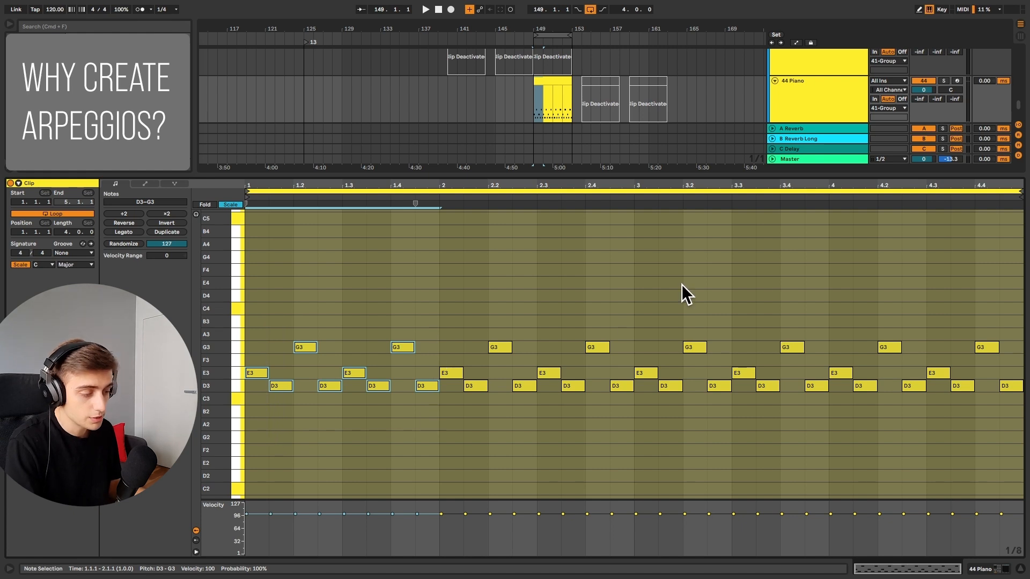
pyautogui.moveTo(640, 296); pyautogui.dragTo(810, 440)
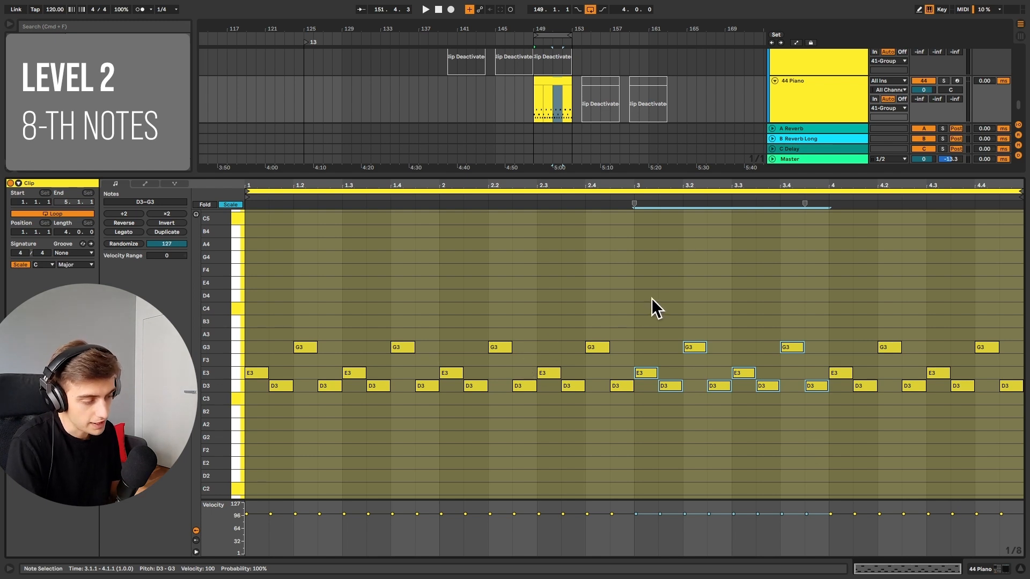
pyautogui.moveTo(616, 297); pyautogui.dragTo(253, 432)
pyautogui.moveTo(640, 283); pyautogui.dragTo(1024, 496)
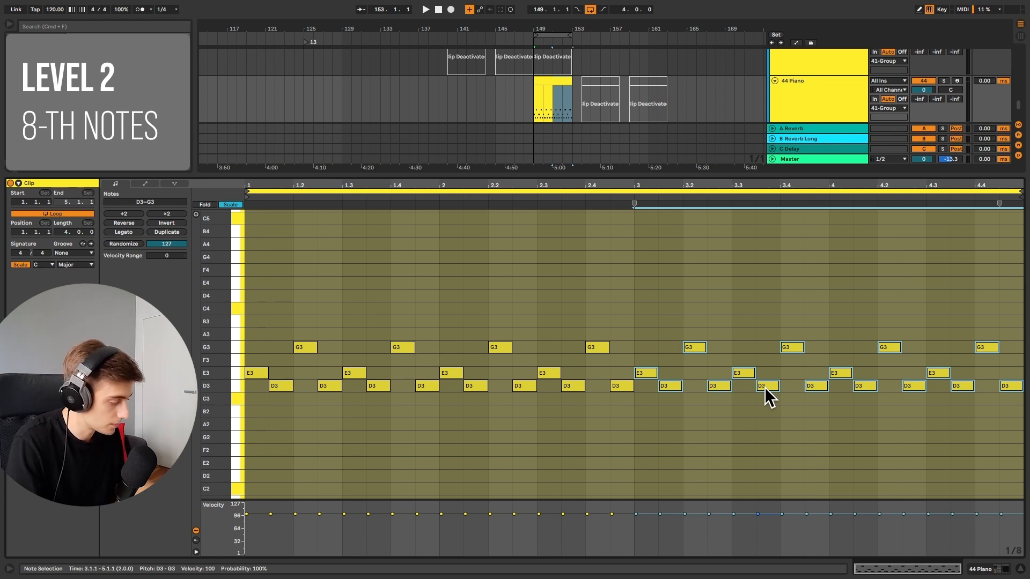
# Step: Lower the four G3 notes in bars 3 and 4 to G2 during playback
pyautogui.press('space')
pyautogui.moveTo(698, 301); pyautogui.dragTo(986, 345)
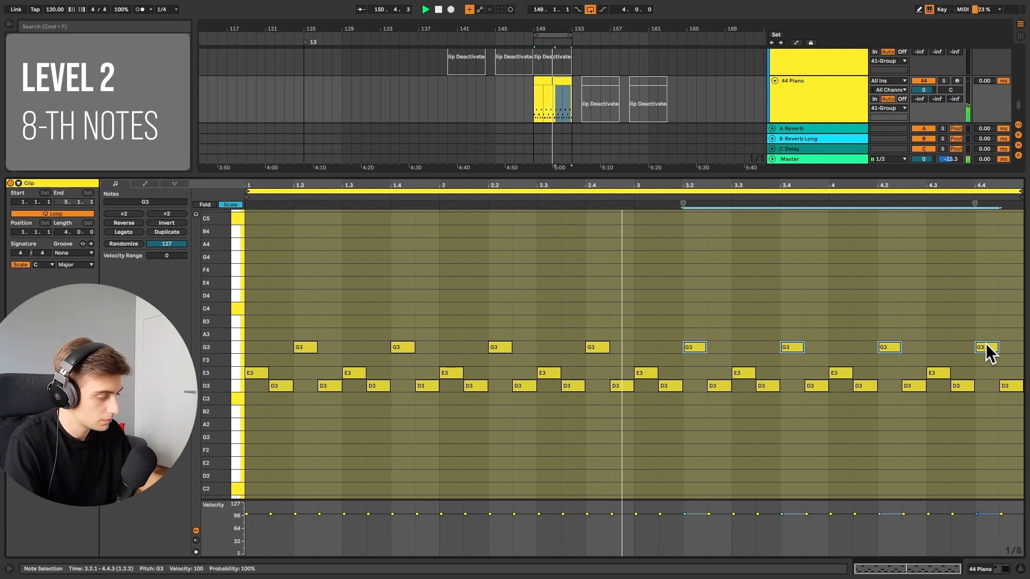
pyautogui.press('Down')
pyautogui.press('Down')
pyautogui.press('Down')
pyautogui.press('Down')
pyautogui.press('Down')
pyautogui.press('Down')
pyautogui.press('Down')
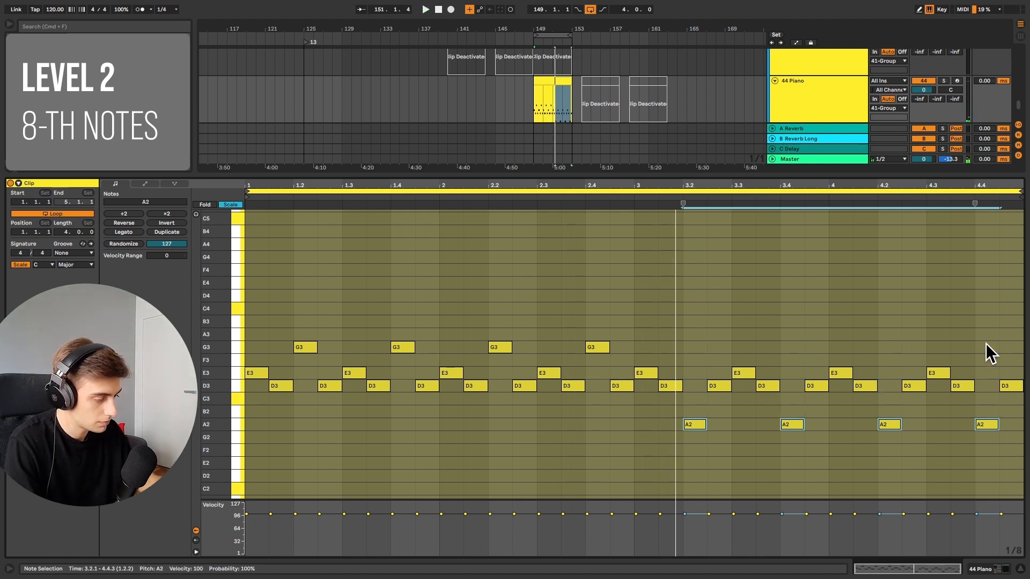
pyautogui.click(632, 199)
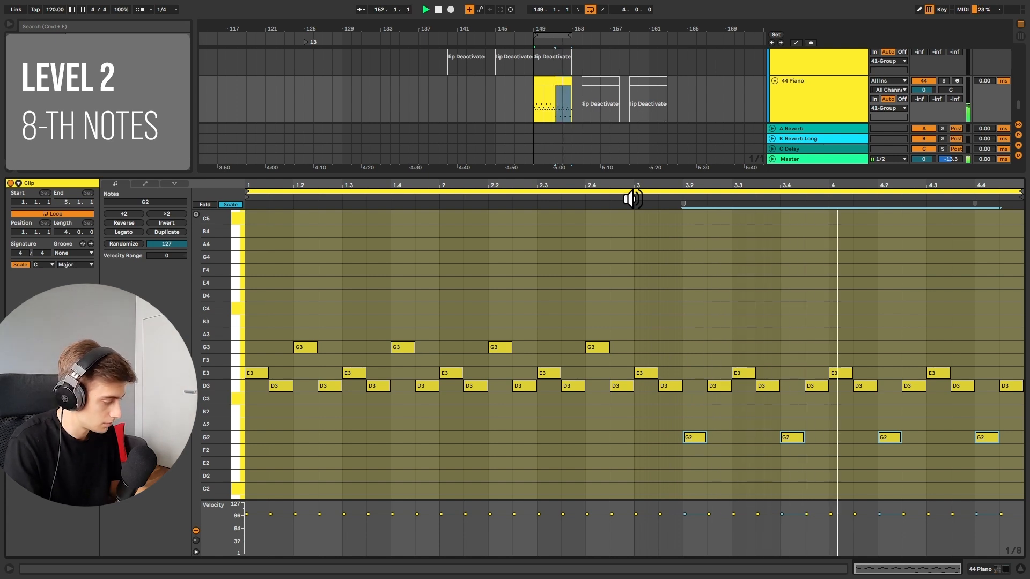
# Step: Raise the two G2 notes in bar 3 to B2 during playback
pyautogui.moveTo(815, 456); pyautogui.dragTo(683, 413)
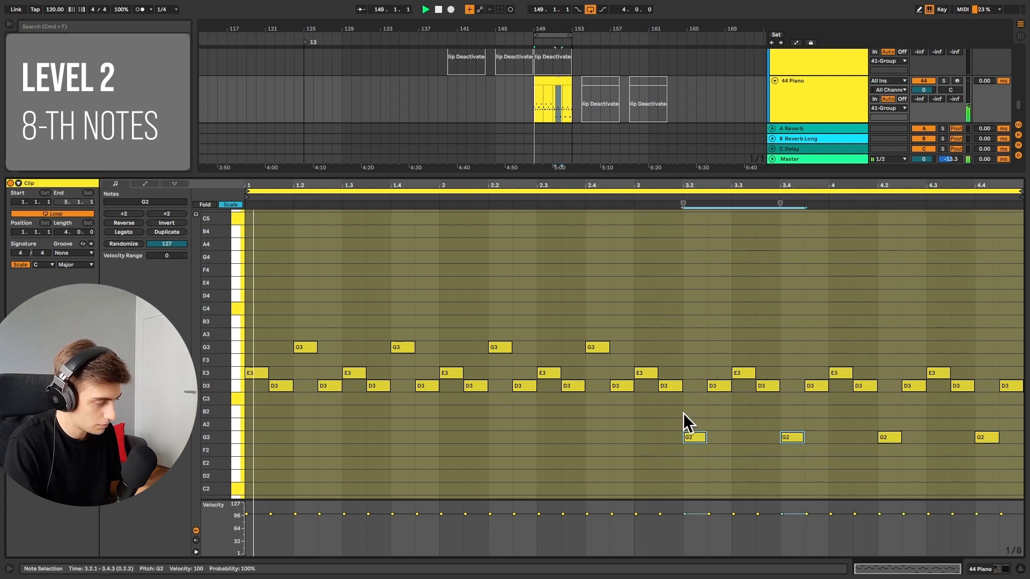
pyautogui.press('Up')
pyautogui.press('Up')
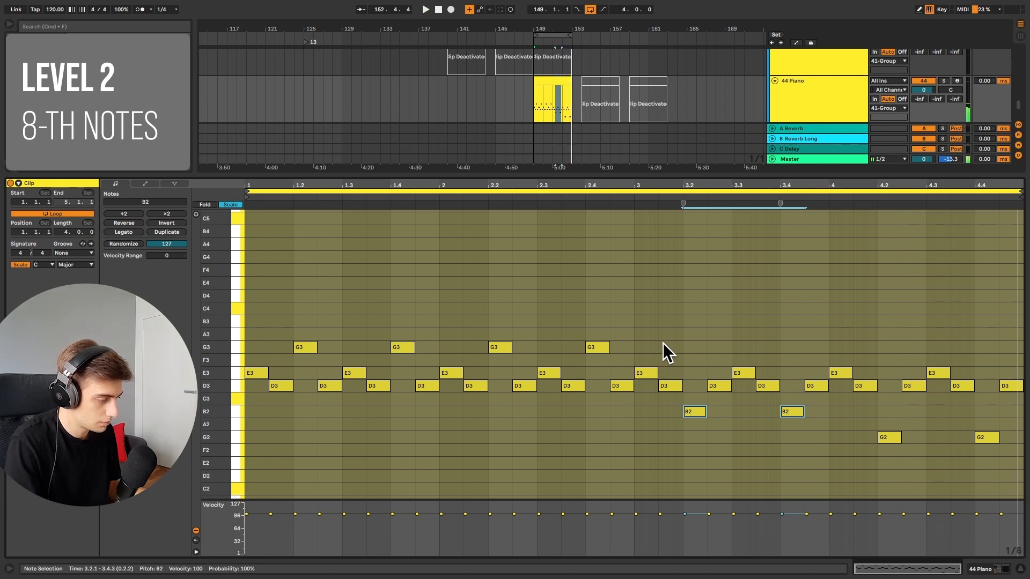
# Step: Swap bar 3's opening notes to D3 then E3, and delete the remaining D3 and E3 notes in bars 3 and 4
pyautogui.click(654, 372)
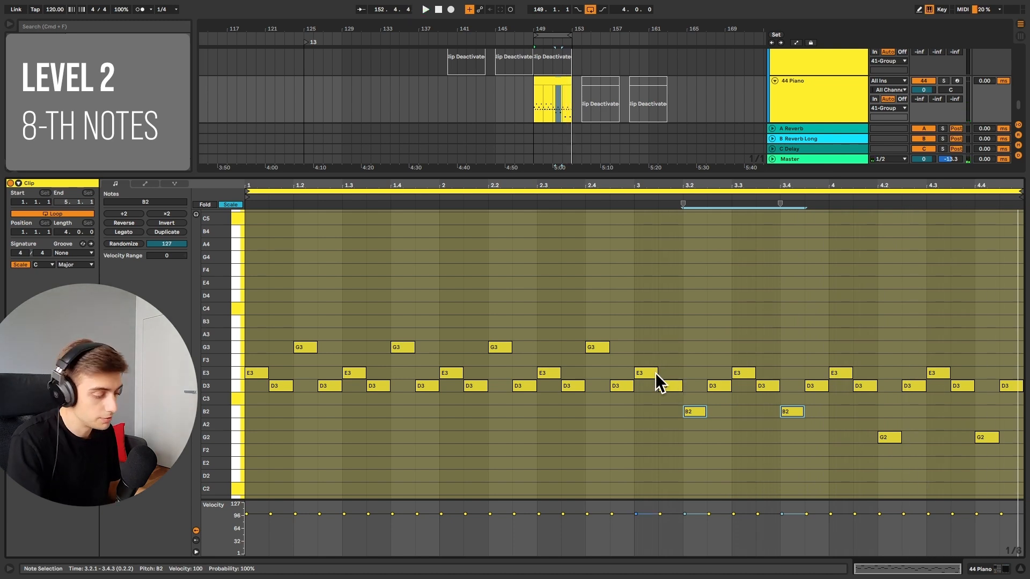
pyautogui.press('Down')
pyautogui.click(667, 382)
pyautogui.press('Up')
pyautogui.moveTo(719, 353); pyautogui.dragTo(1005, 391)
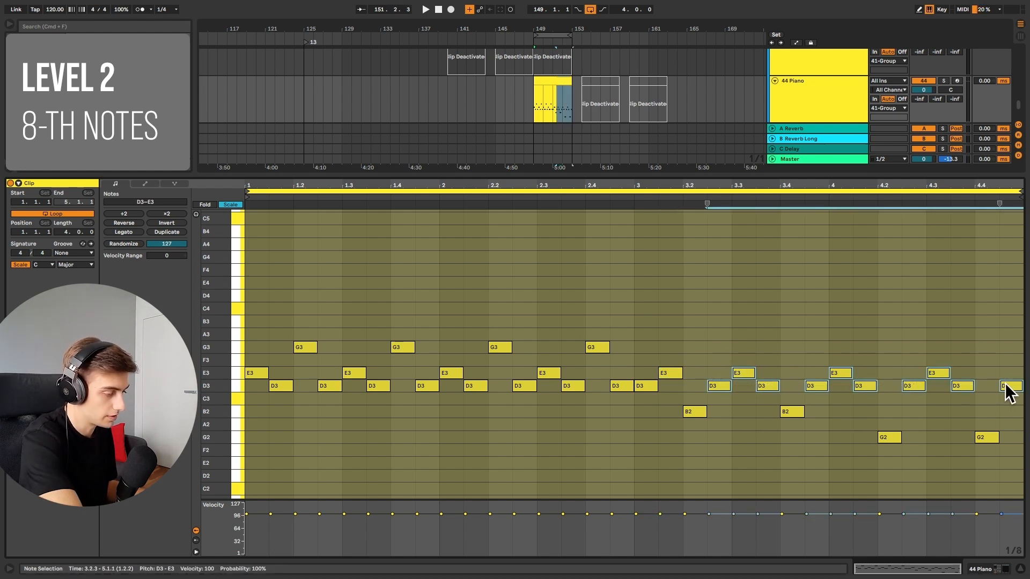
pyautogui.press('Delete')
# Step: Add an E3 after the first B2, duplicate the D3, E3, E3 group three times through bar 4, and play the clip
pyautogui.moveTo(642, 352); pyautogui.dragTo(674, 383)
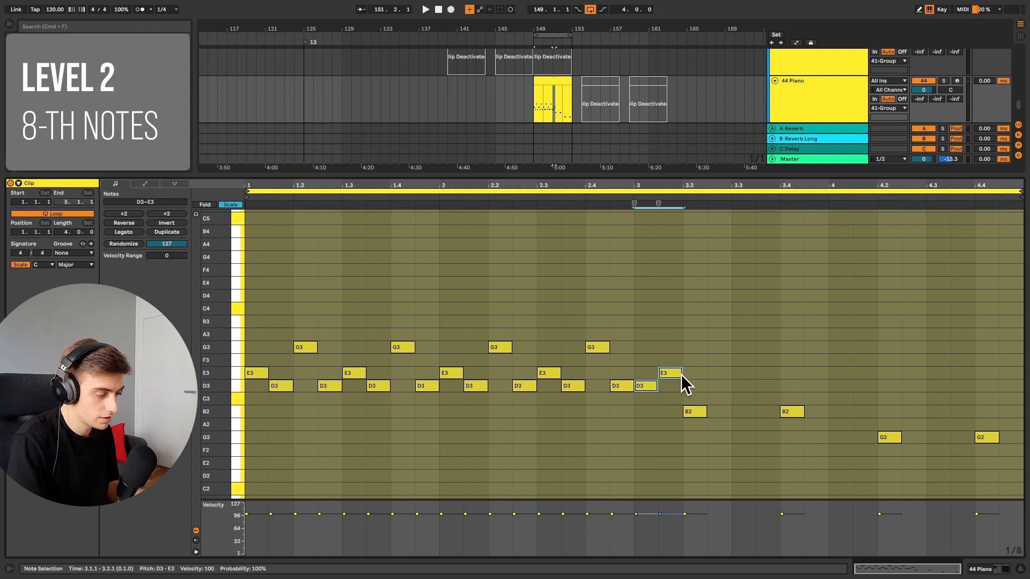
pyautogui.keyDown('shift'); pyautogui.doubleClick(720, 374); pyautogui.keyUp('shift')
pyautogui.press('super+d')
pyautogui.press('super+d')
pyautogui.press('super+d')
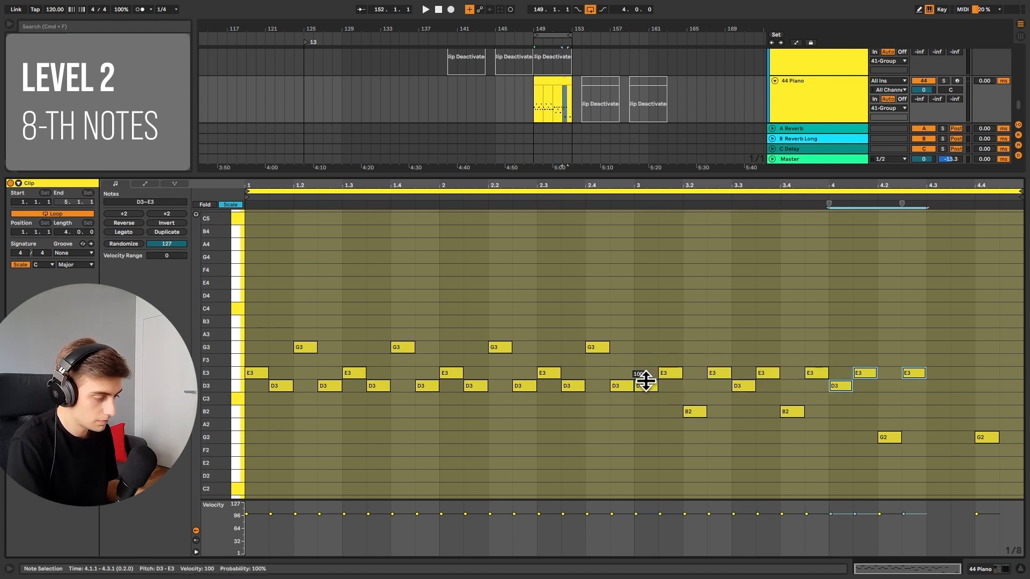
pyautogui.press('space')
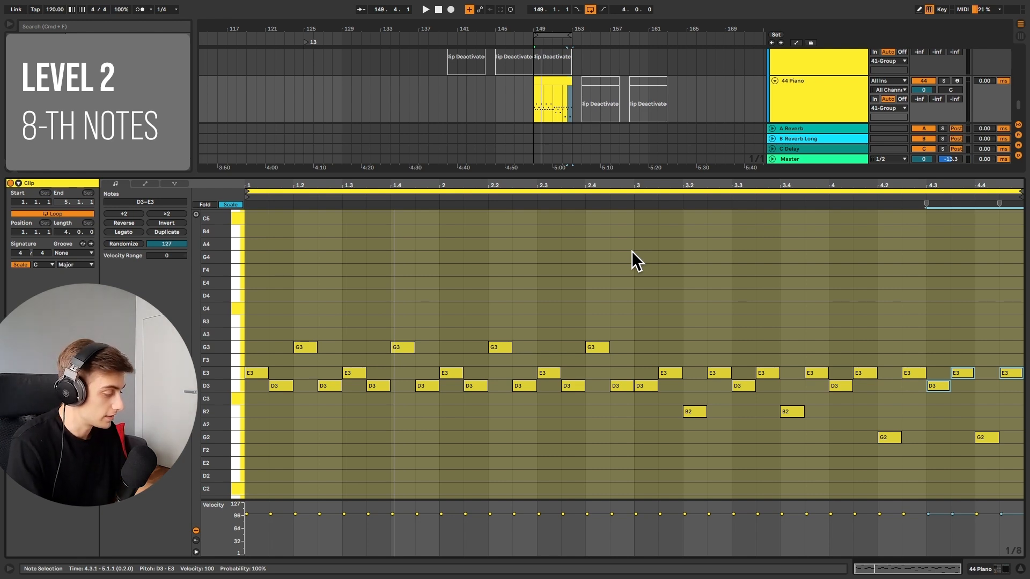
# Step: Move the finished clip to bar 140, place the next clip activated at bar 149, and play it
pyautogui.moveTo(548, 81); pyautogui.dragTo(467, 86)
pyautogui.click(553, 81)
pyautogui.press('space')
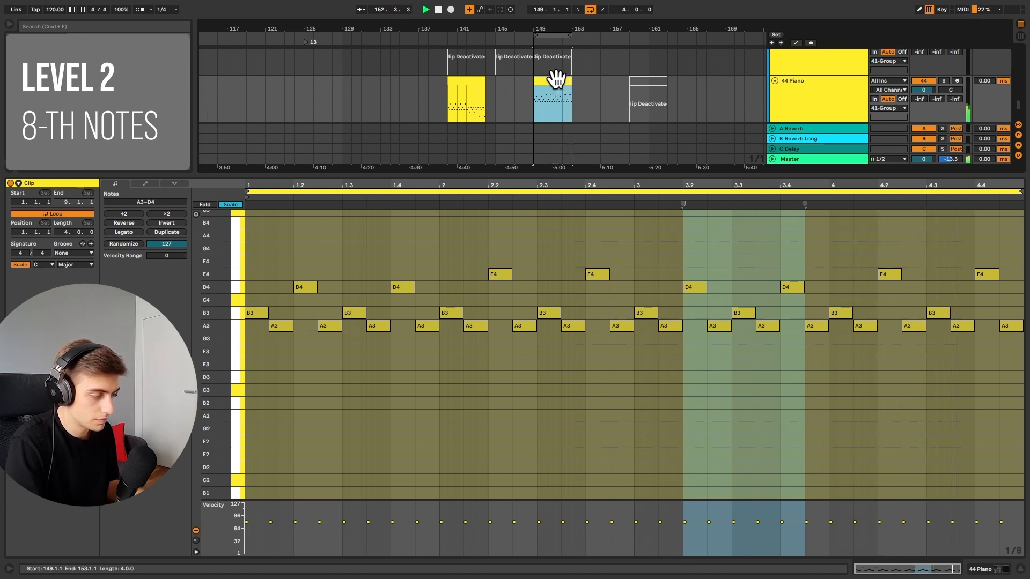
pyautogui.press('space')
# Step: Examine the clip's first two bars, move it to bar 145, and play the remaining clip activated at bar 149
pyautogui.moveTo(443, 230); pyautogui.dragTo(249, 257)
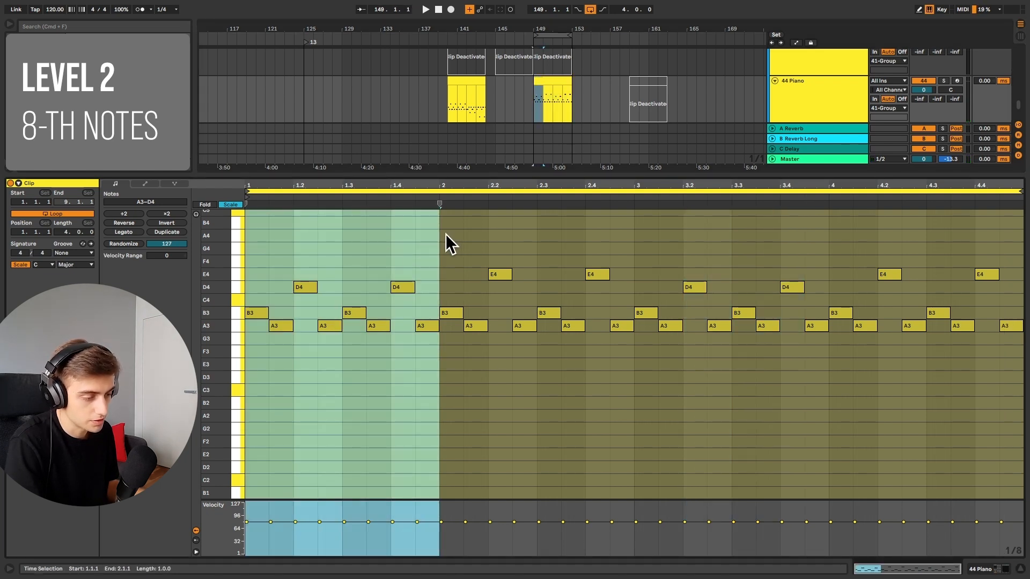
pyautogui.moveTo(448, 233); pyautogui.dragTo(630, 240)
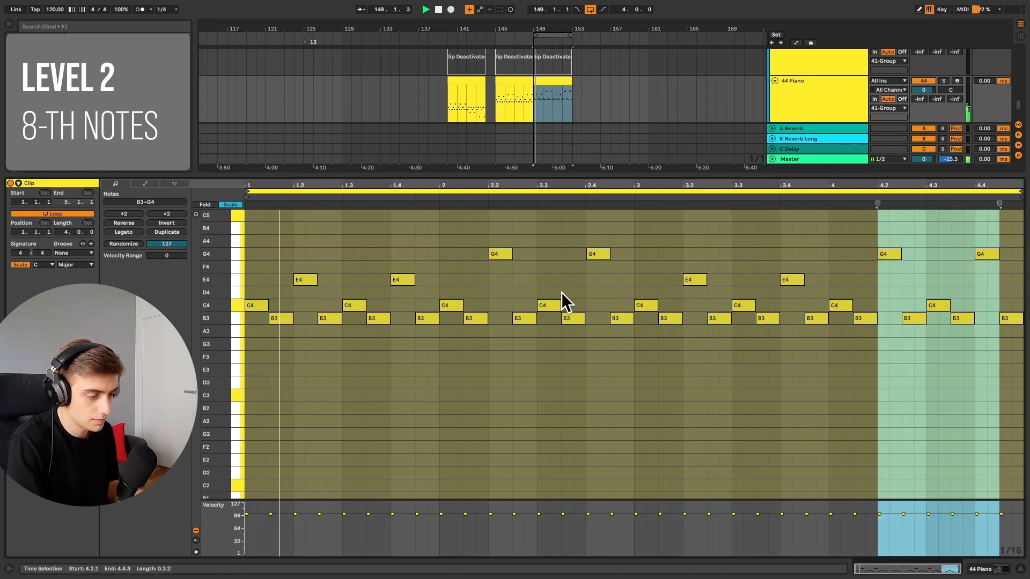
pyautogui.click(560, 281)
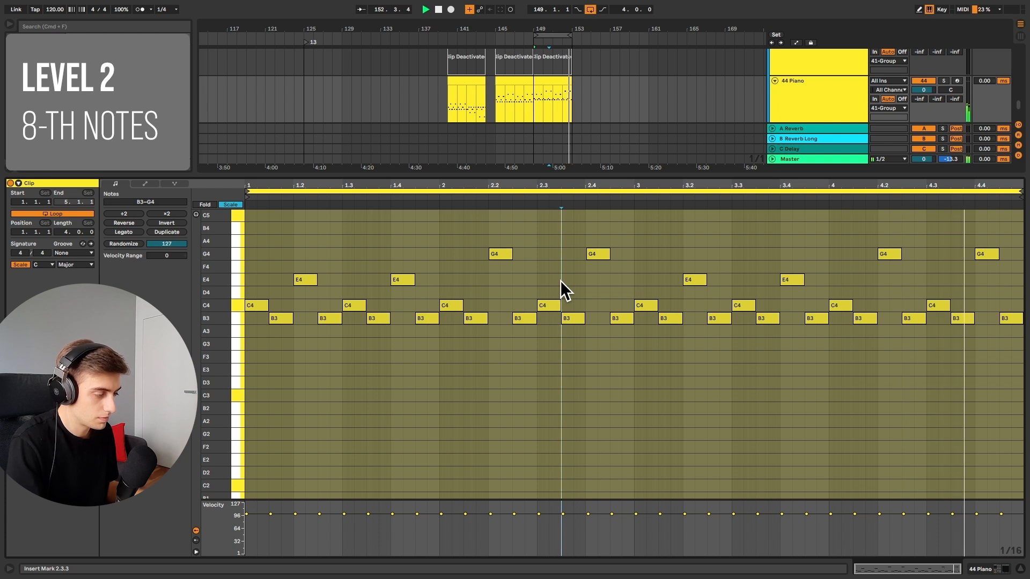
pyautogui.press('space')
pyautogui.moveTo(637, 253); pyautogui.dragTo(248, 241)
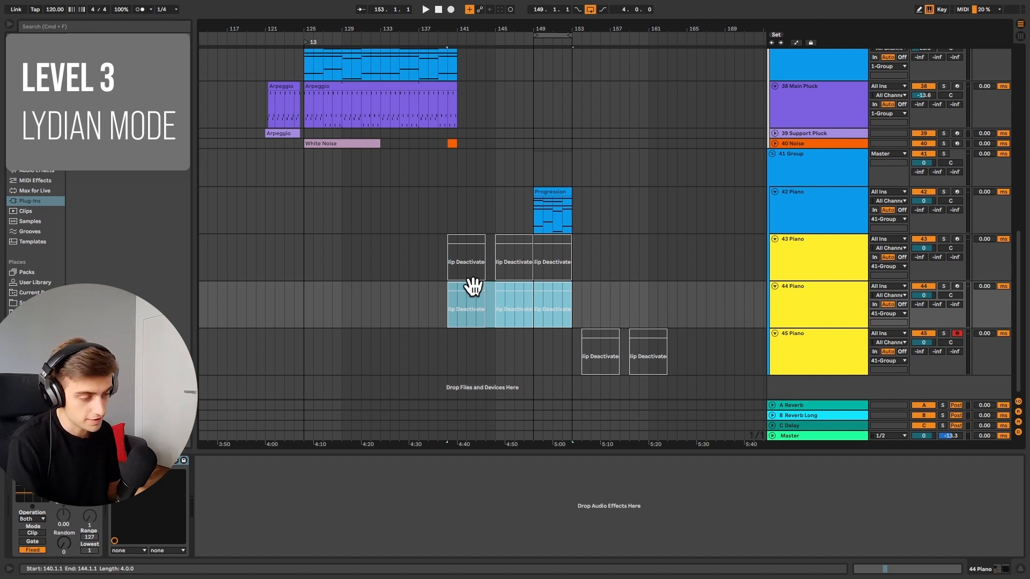
# Step: Create an empty four-bar clip at bar 149 on 45 Piano and set its scale to C Lydian
pyautogui.moveTo(532, 336); pyautogui.dragTo(567, 344)
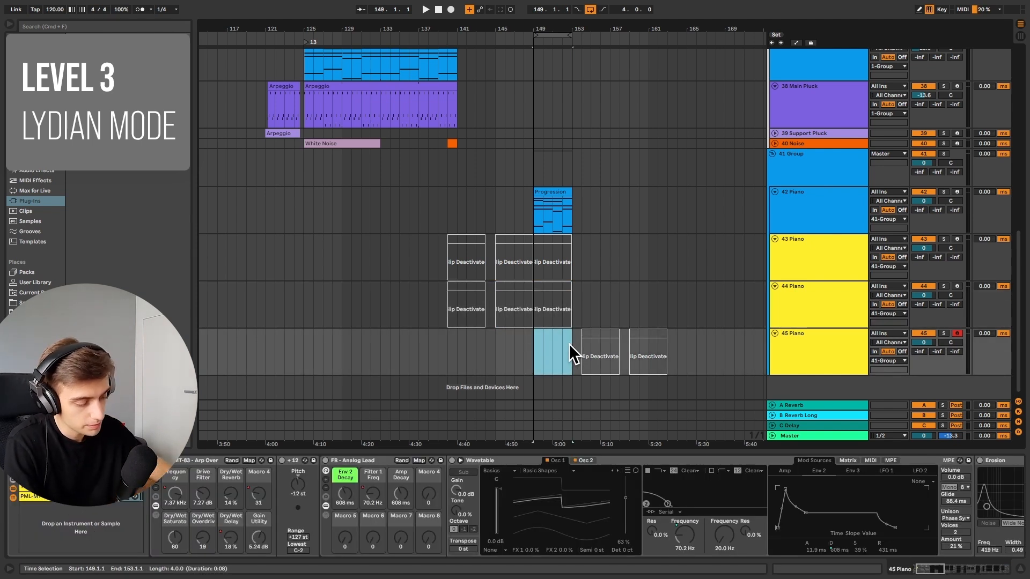
pyautogui.press('super+shift+m')
pyautogui.click(67, 264)
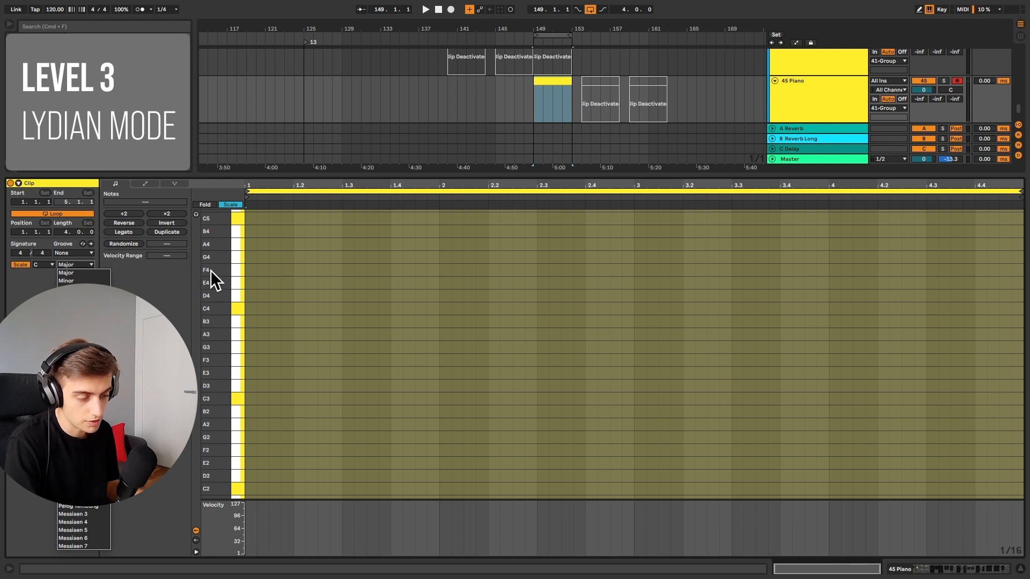
pyautogui.click(80, 305)
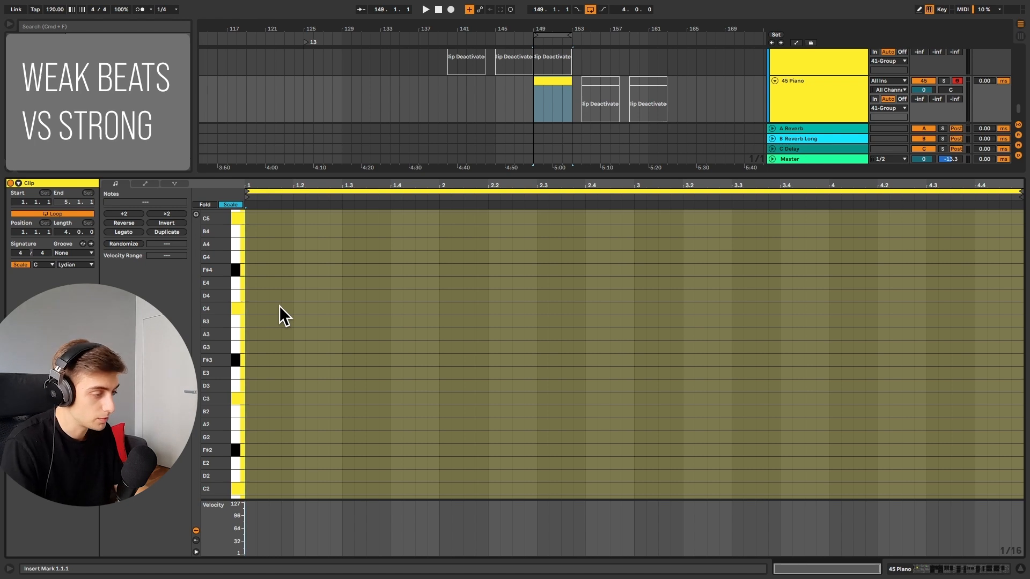
# Step: Draw four 1/16 C4 notes on the first beat and duplicate them onto the second beat
pyautogui.press('b')
pyautogui.moveTo(250, 308); pyautogui.dragTo(287, 308)
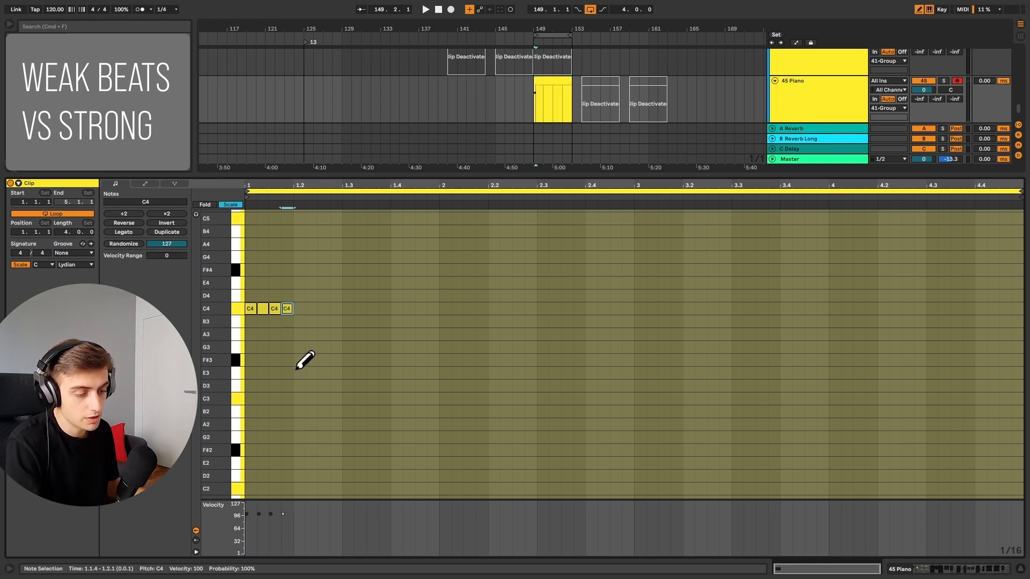
pyautogui.press('b')
pyautogui.press('super+a')
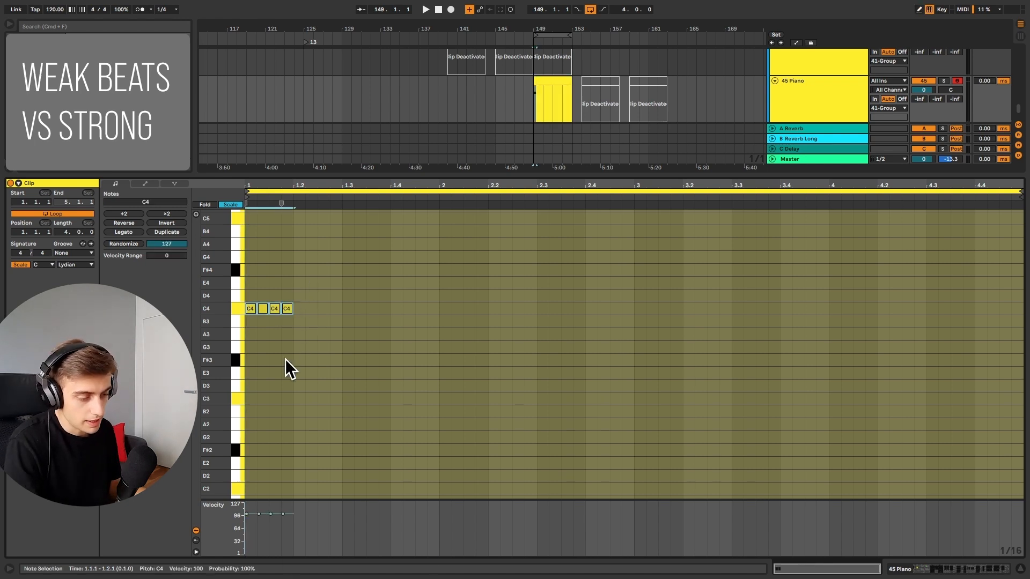
pyautogui.rightClick(285, 359)
pyautogui.press('Escape')
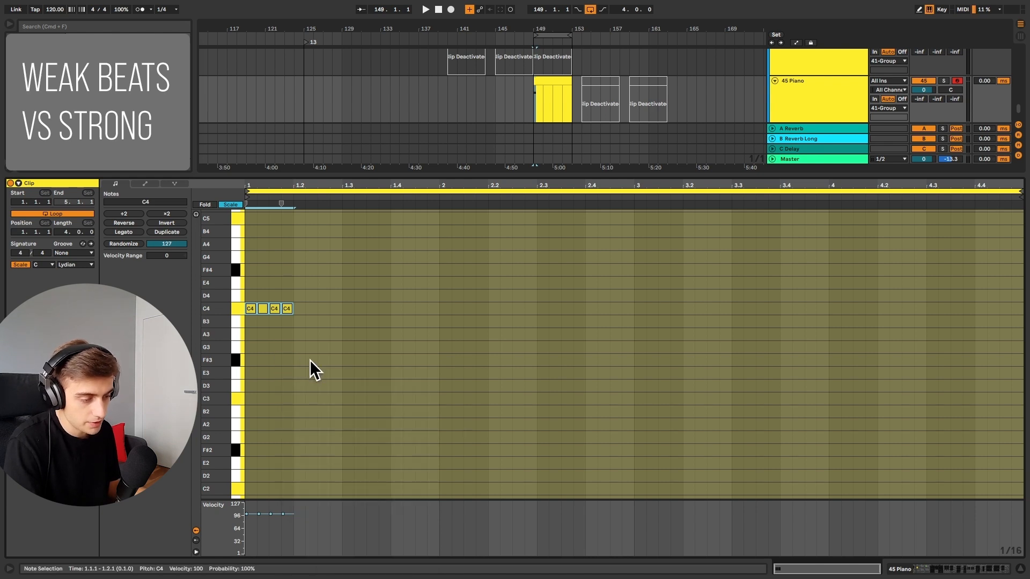
pyautogui.press('super+d')
# Step: Deactivate the three C4 notes following each beat's first note, and extend the pattern to fill bar 1
pyautogui.click(268, 308)
pyautogui.keyDown('shift'); pyautogui.click(275, 310); pyautogui.keyUp('shift')
pyautogui.keyDown('shift'); pyautogui.click(283, 311); pyautogui.keyUp('shift')
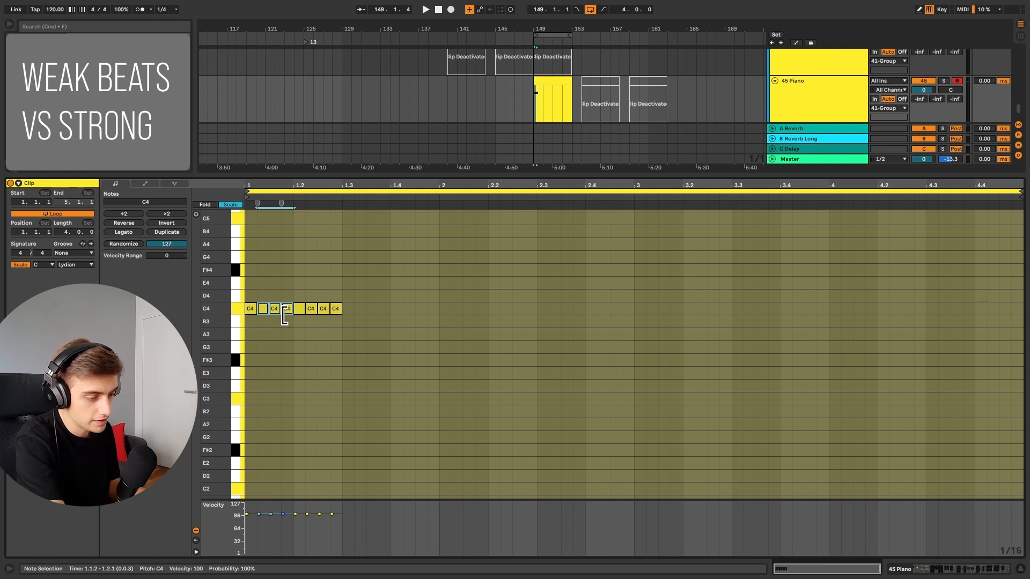
pyautogui.press('0')
pyautogui.click(252, 310)
pyautogui.click(299, 309)
pyautogui.moveTo(310, 291); pyautogui.dragTo(330, 326)
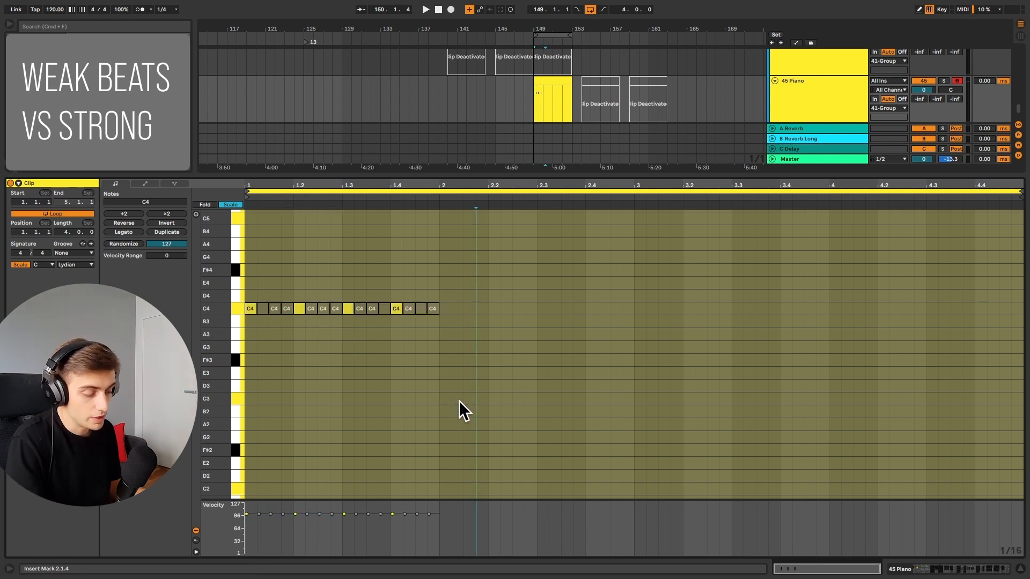
# Step: Draw 1/16 B3 notes at the first, fourth and sixth sixteenths of bar 1
pyautogui.press('b')
pyautogui.click(251, 321)
pyautogui.click(287, 321)
pyautogui.click(311, 321)
pyautogui.press('b')
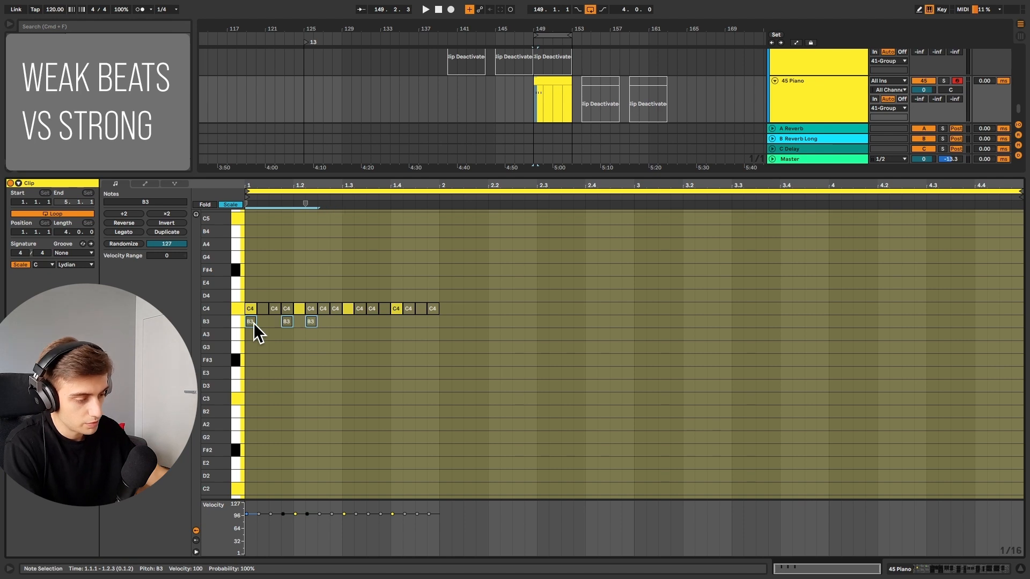
# Step: Duplicate the C4 notes of bar 1 into bar 2 and play the clip
pyautogui.moveTo(424, 299); pyautogui.dragTo(246, 295)
pyautogui.press('super+d')
pyautogui.press('space')
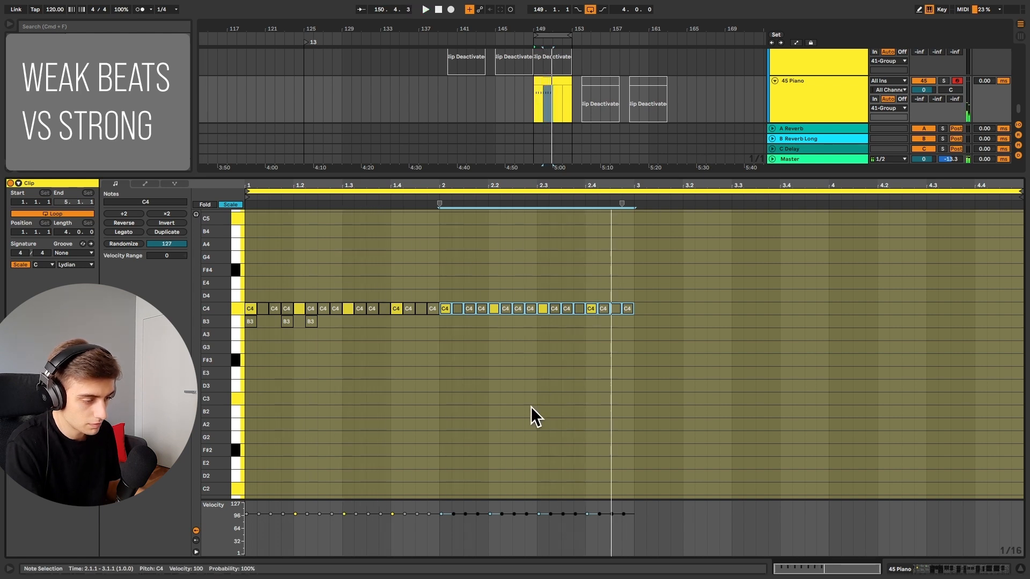
pyautogui.press('space')
# Step: Replace the old C4 row with the B3 rhythm raised to C4, repeated every two beats across bars 1 and 2
pyautogui.click(236, 308)
pyautogui.press('Up')
pyautogui.click(236, 318)
pyautogui.press('Up')
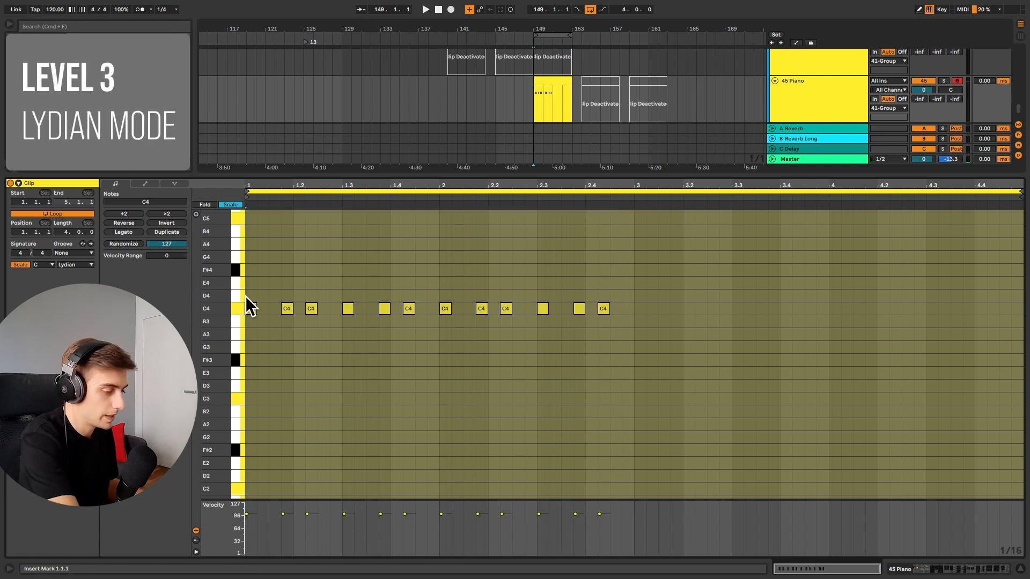
pyautogui.click(248, 296)
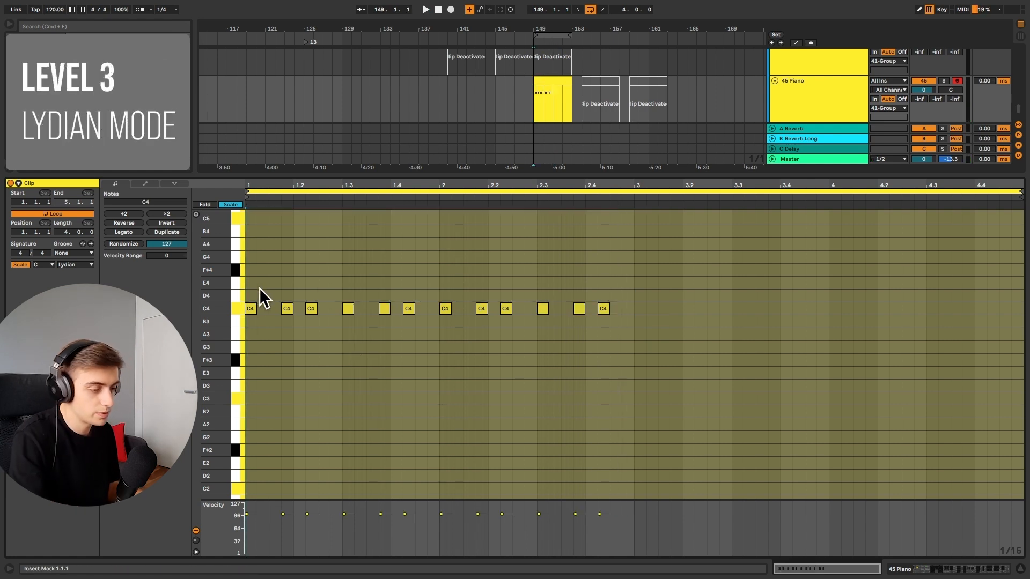
# Step: Reshape the opening notes of bar 1 into a D4, F#3, G3 figure on the first, fourth and sixth sixteenths
pyautogui.press('space')
pyautogui.moveTo(288, 308); pyautogui.dragTo(311, 344)
pyautogui.press('b')
pyautogui.doubleClick(312, 345)
pyautogui.click(348, 309)
pyautogui.press('b')
# Step: Duplicate the three-note figure once and delete the remaining C4 notes in bars 1 and 2
pyautogui.moveTo(344, 273)
pyautogui.mouseDown()
pyautogui.moveTo(301, 337)
pyautogui.moveTo(248, 365)
pyautogui.mouseUp()
pyautogui.press('super+d')
pyautogui.moveTo(373, 297); pyautogui.dragTo(603, 314)
pyautogui.press('BackSpace')
# Step: Repeat the D4, F#3, G3 figure every two beats through the end of bar 4 and play the clip
pyautogui.moveTo(335, 287); pyautogui.dragTo(249, 372)
pyautogui.press('super+d')
pyautogui.press('super+d')
pyautogui.press('super+d')
pyautogui.press('super+d')
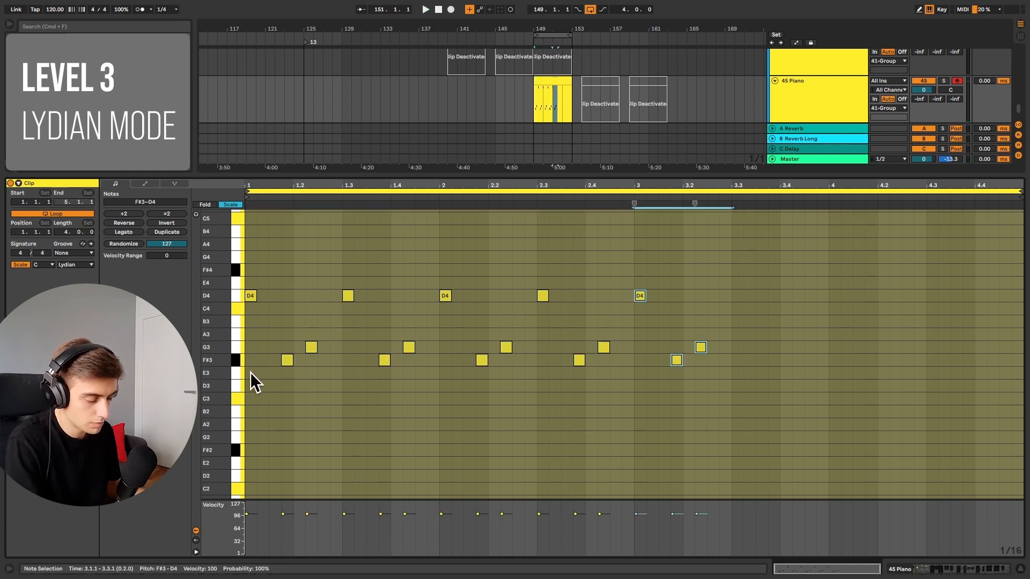
pyautogui.press('super+d')
pyautogui.press('super+d')
pyautogui.press('super+d')
pyautogui.press('space')
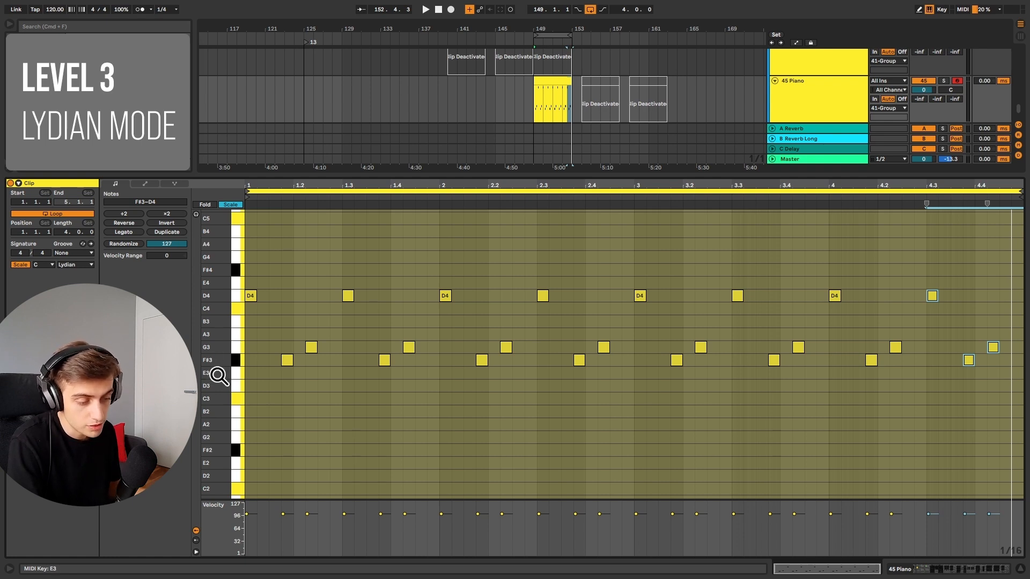
# Step: Audition the first F#3, D4 and G3 notes of bar 1 individually and play the clip
pyautogui.moveTo(218, 370); pyautogui.dragTo(219, 376)
pyautogui.click(287, 366)
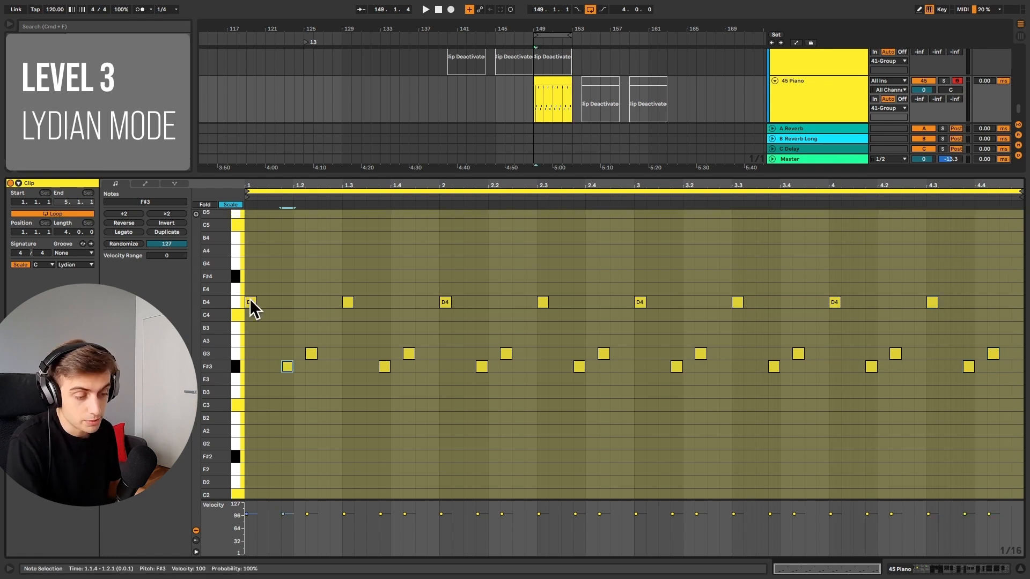
pyautogui.click(251, 302)
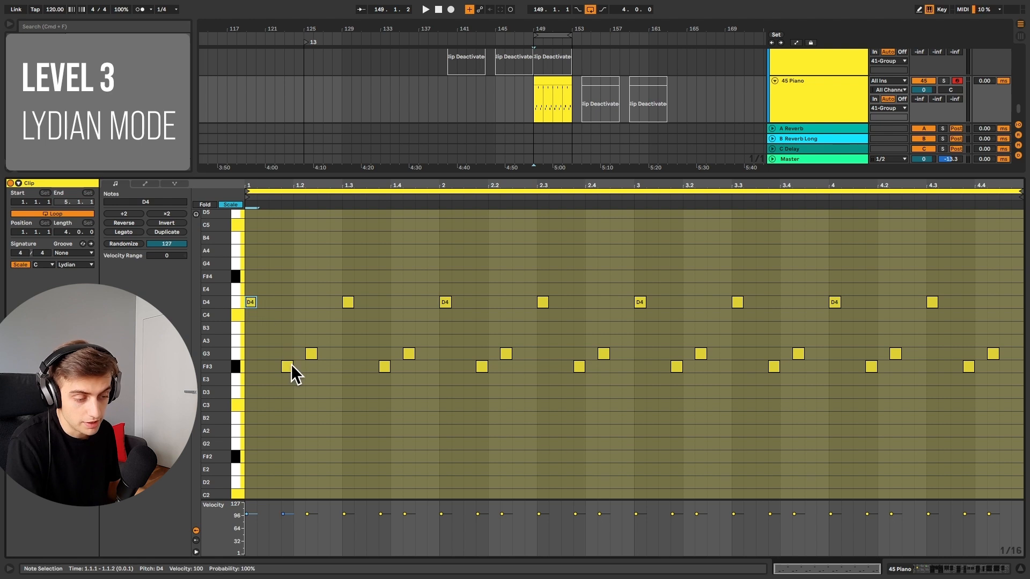
pyautogui.click(312, 354)
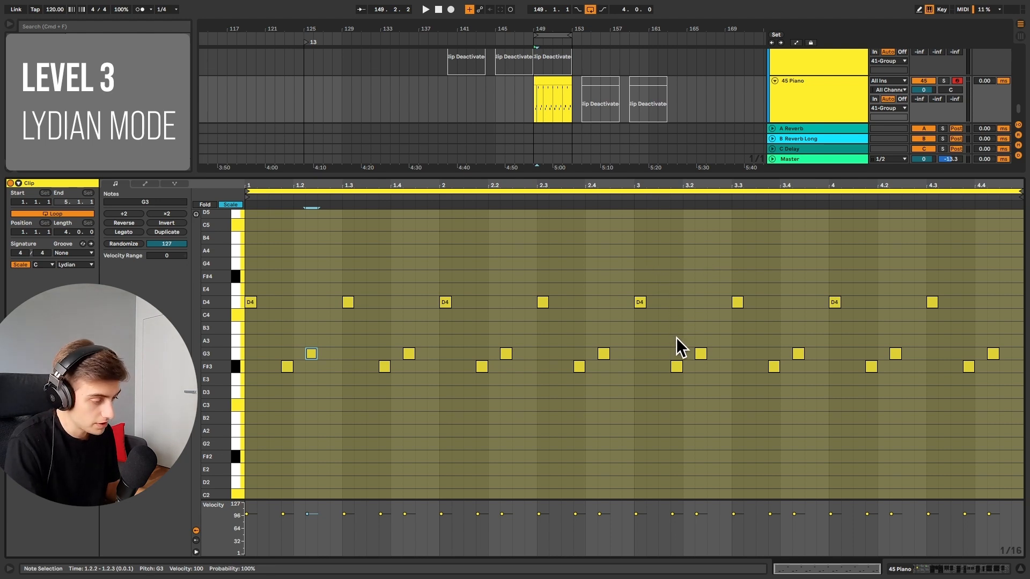
pyautogui.press('space')
# Step: Lower the lowest note of each figure in bars 3 and 4 by one step
pyautogui.click(672, 413)
pyautogui.moveTo(682, 399); pyautogui.dragTo(1015, 380)
pyautogui.press('Down')
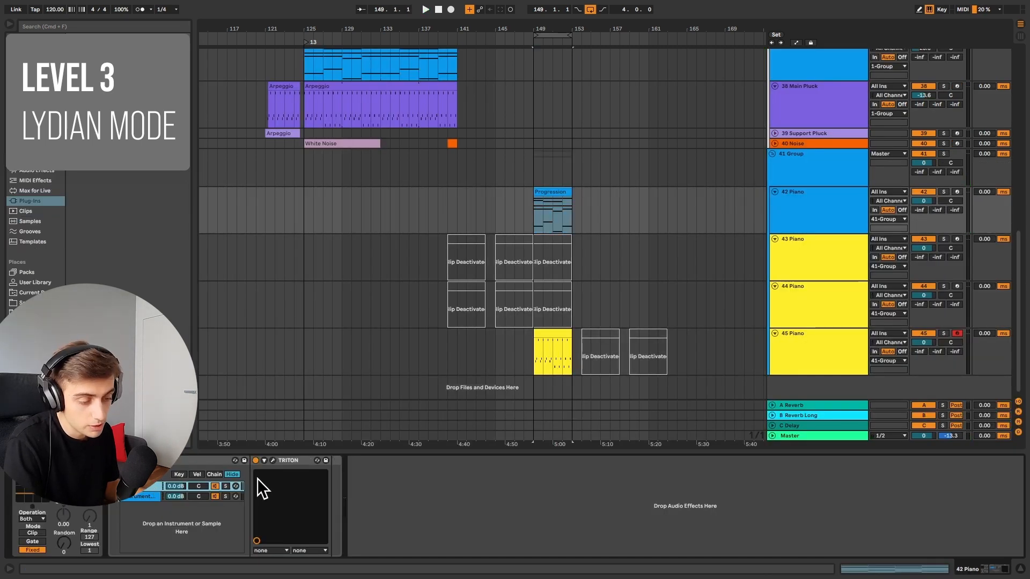
# Step: Show the second instrument chain on 42 Piano and the TRITON chain on 45 Piano, and play the 45 Piano clip with the progression
pyautogui.click(145, 499)
pyautogui.click(559, 338)
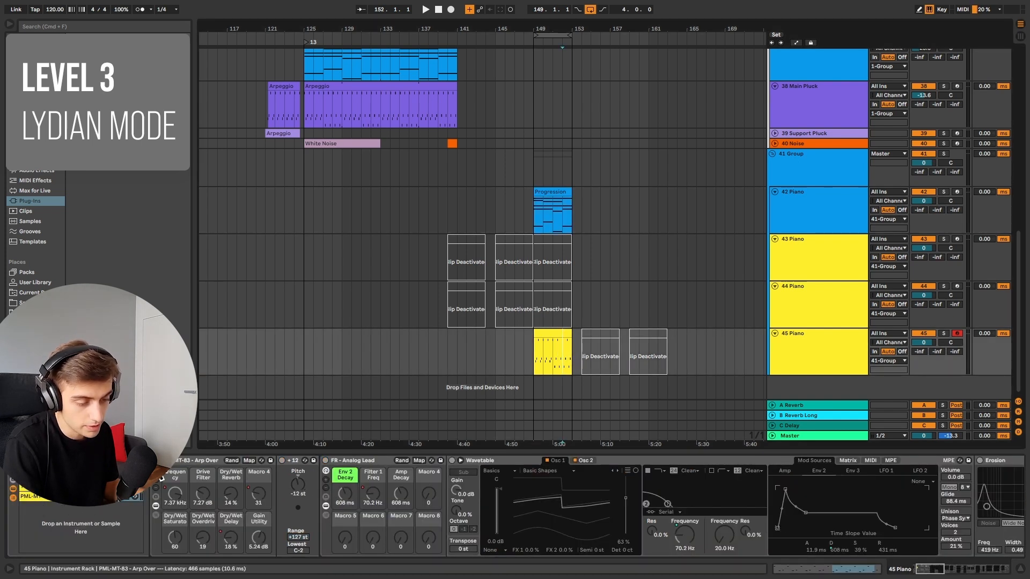
pyautogui.click(138, 487)
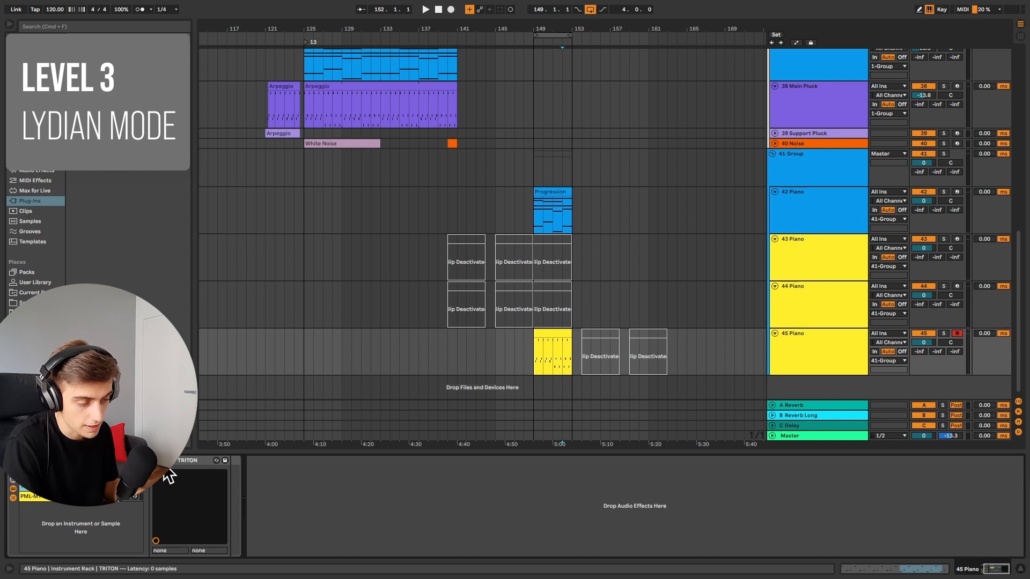
pyautogui.click(552, 335)
pyautogui.press('space')
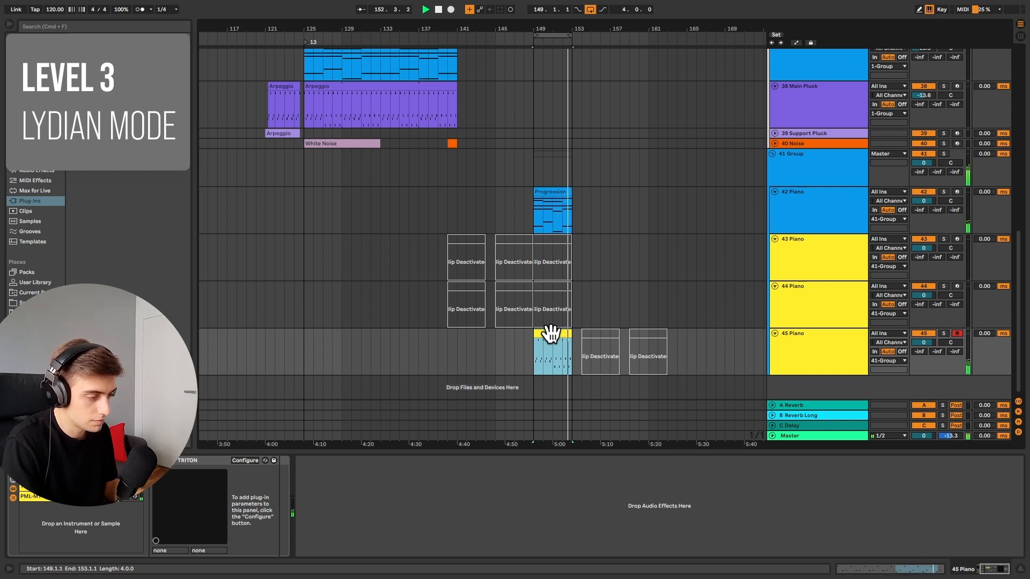
# Step: Move the finished 45 Piano clip to bar 140, and move the deactivated clip from bar 154 to bar 149 and activate it
pyautogui.moveTo(550, 333); pyautogui.dragTo(470, 333)
pyautogui.click(597, 333)
pyautogui.moveTo(597, 333); pyautogui.dragTo(552, 333)
pyautogui.press('0')
# Step: Open the newly activated clip at bar 149 in the note editor and play it
pyautogui.doubleClick(552, 333)
pyautogui.click(560, 322)
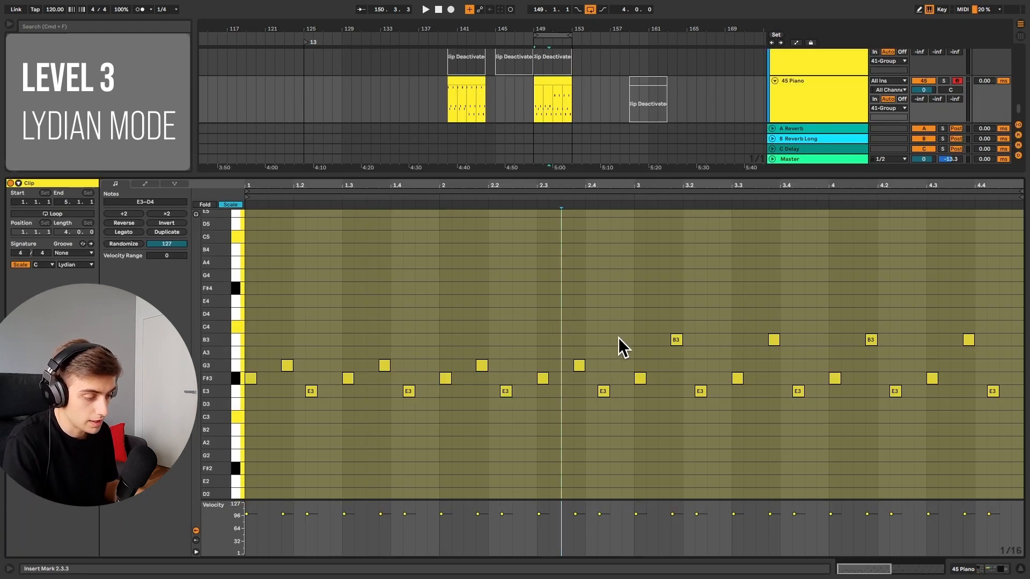
pyautogui.press('space')
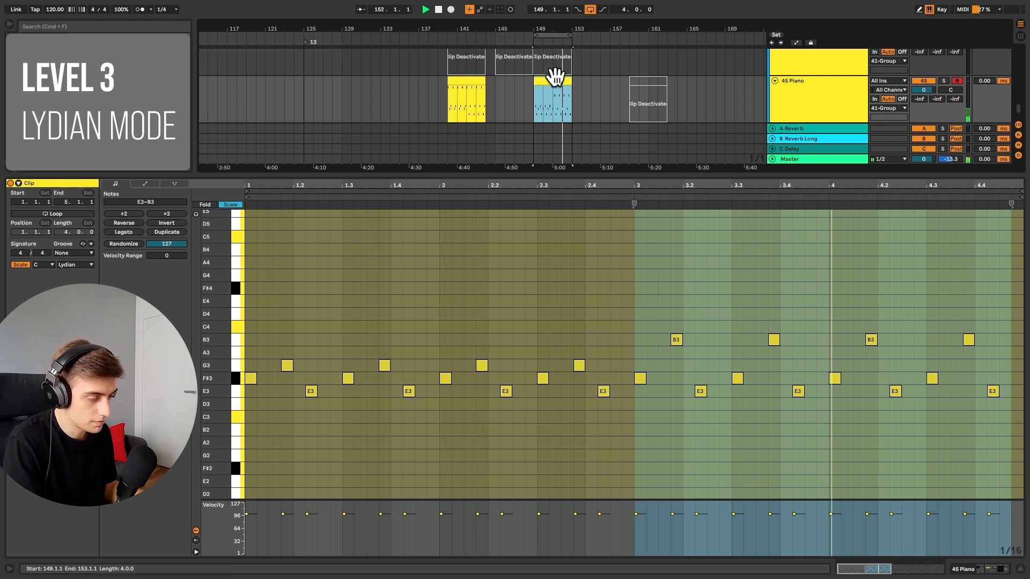
pyautogui.press('space')
# Step: Move the second arpeggio clip to bar 145, put the last deactivated clip at bar 149 as active, and play it
pyautogui.moveTo(555, 79); pyautogui.dragTo(506, 80)
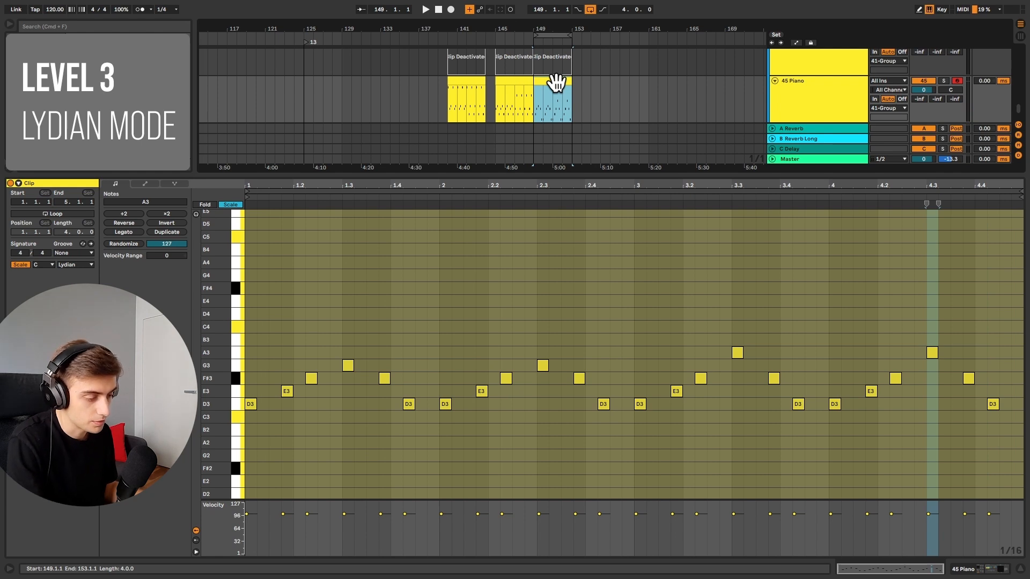
pyautogui.press('space')
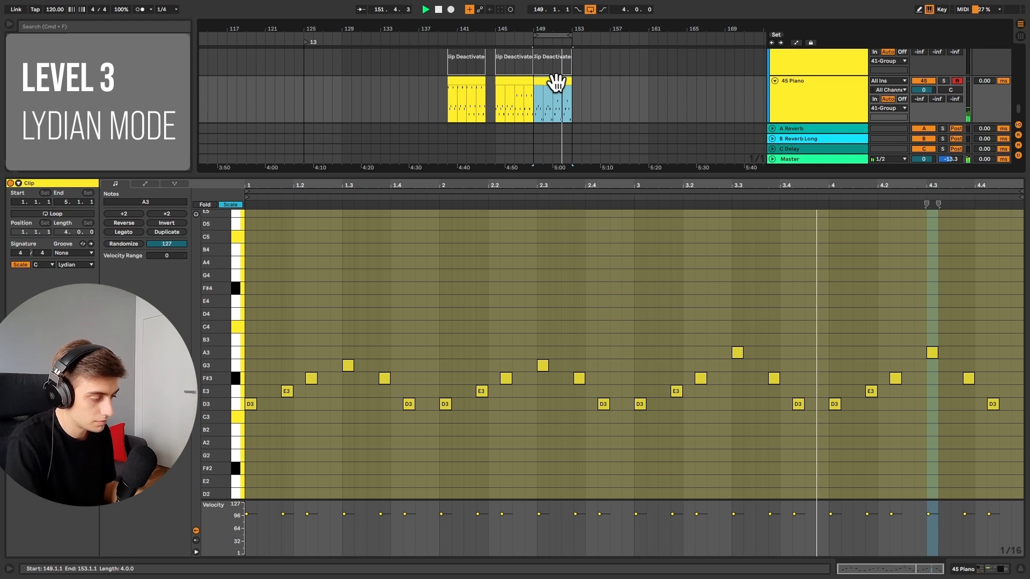
pyautogui.press('space')
# Step: Select the two A3 notes in bars 3 and 4 and shift them one step down and back up
pyautogui.moveTo(678, 294); pyautogui.dragTo(980, 365)
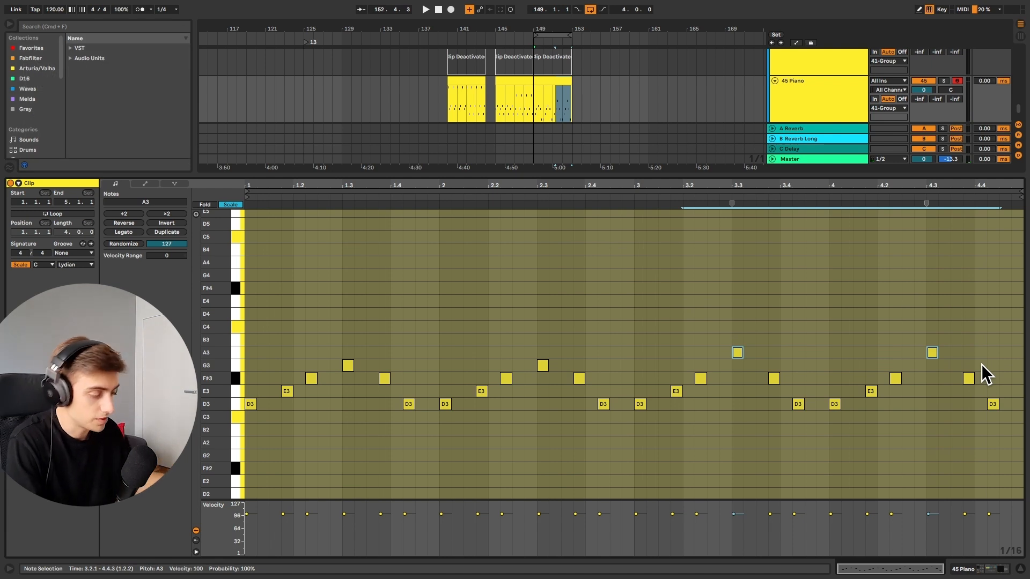
pyautogui.press('Down')
pyautogui.press('Up')
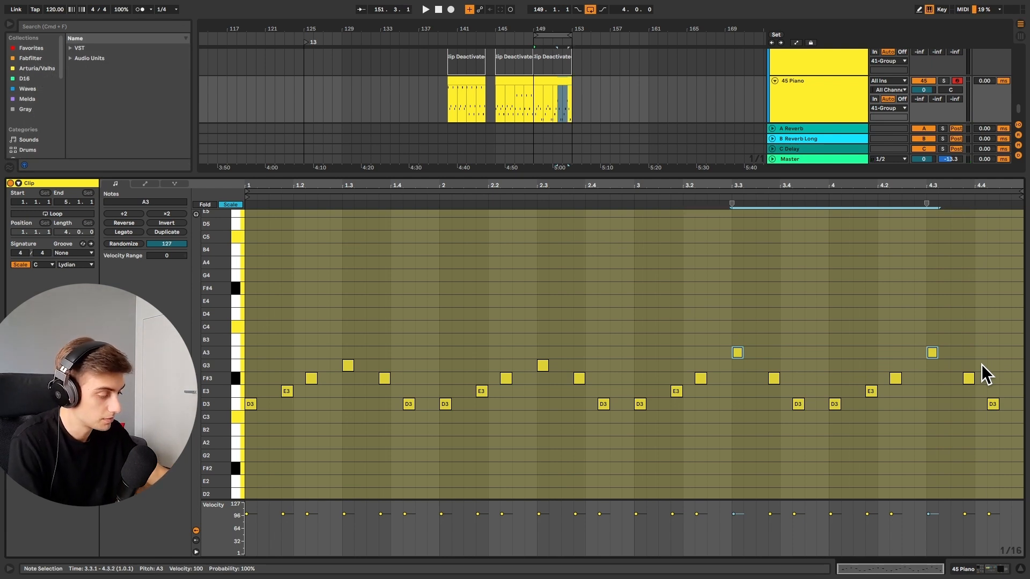